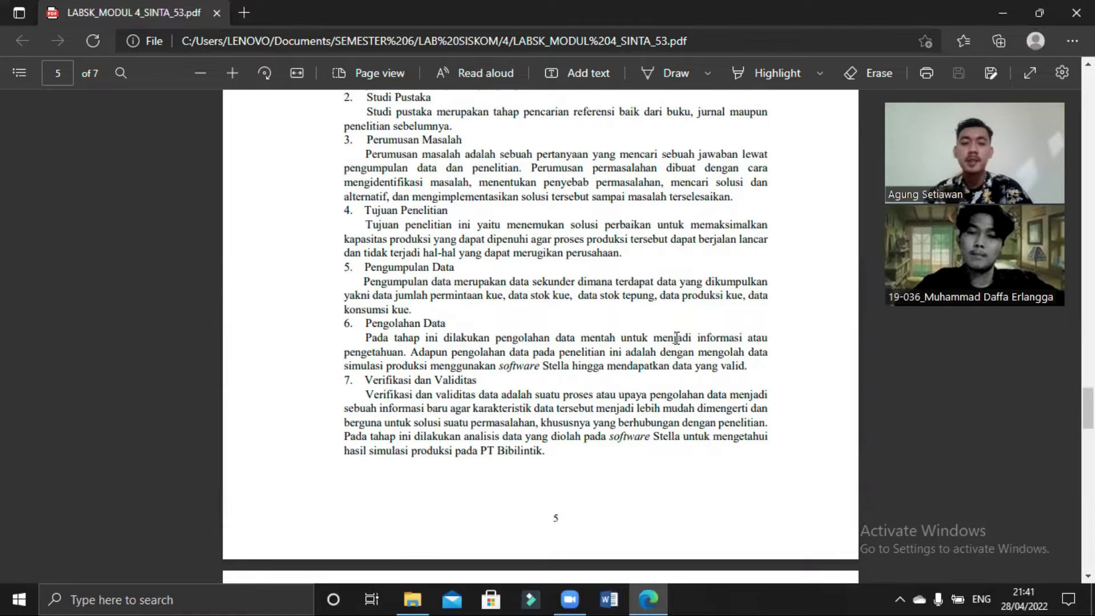
# Read the report's research-method stages on pages 5 and 6, from Pengolahan Data through Selesai.
pyautogui.scroll(-1, 677, 338)
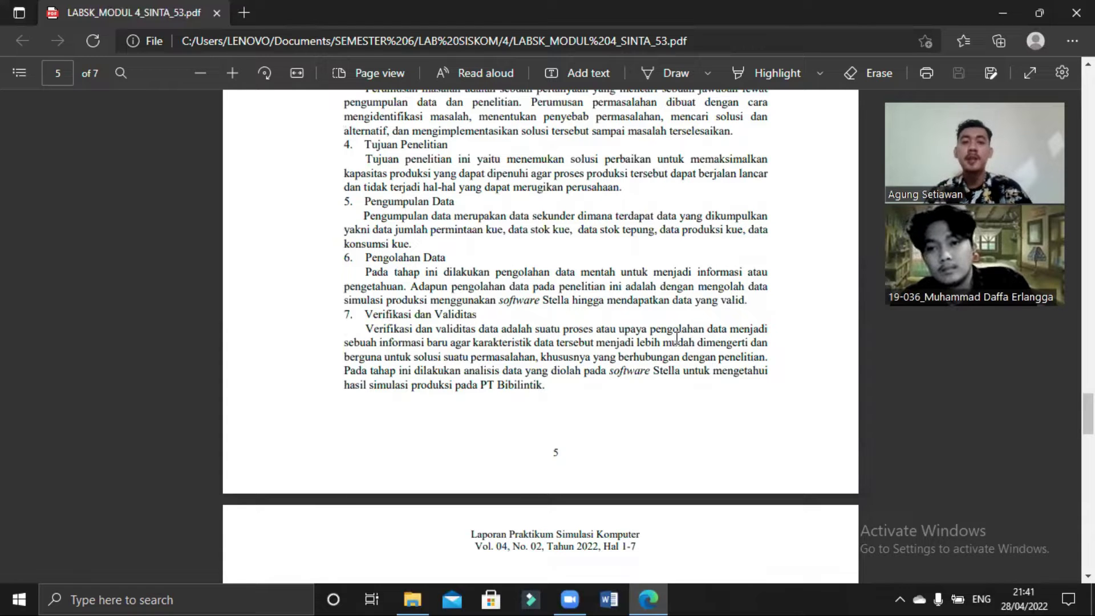
pyautogui.scroll(-1, 676, 338)
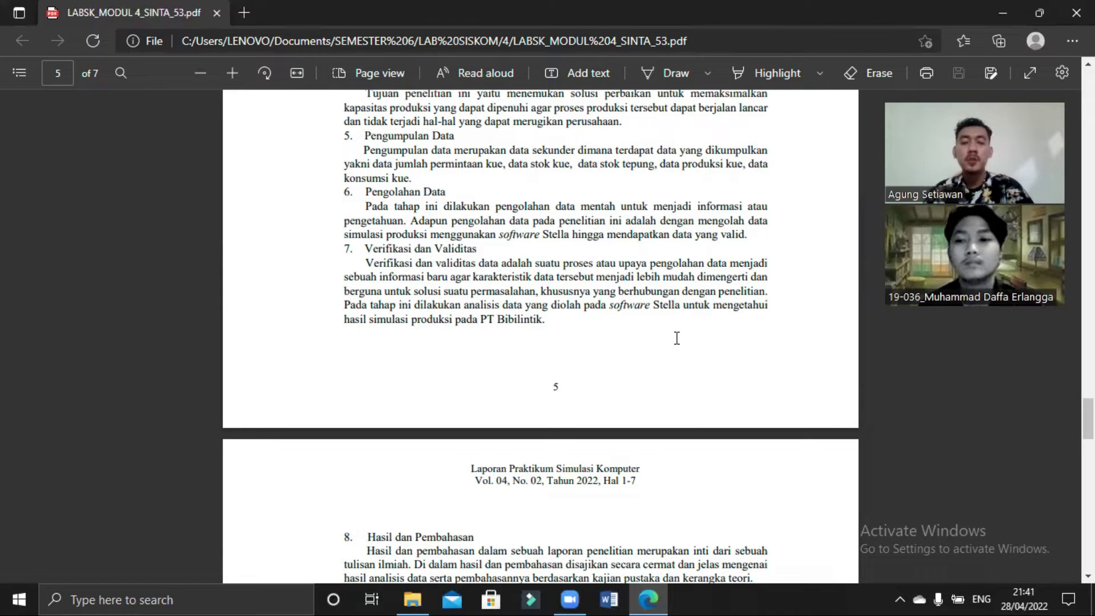
pyautogui.scroll(-1, 677, 338)
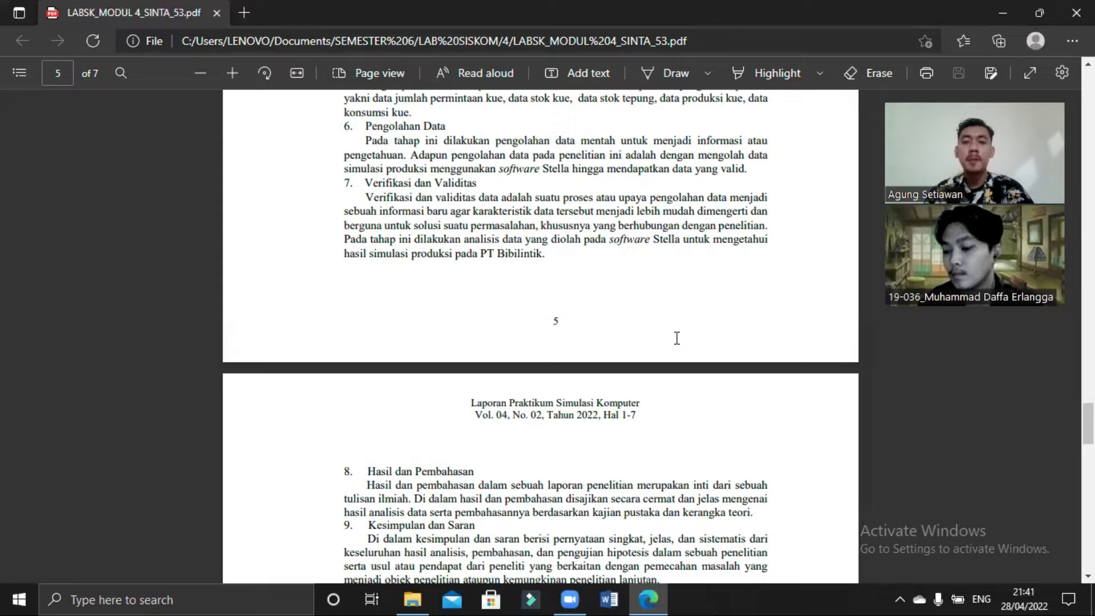
pyautogui.scroll(-2, 677, 339)
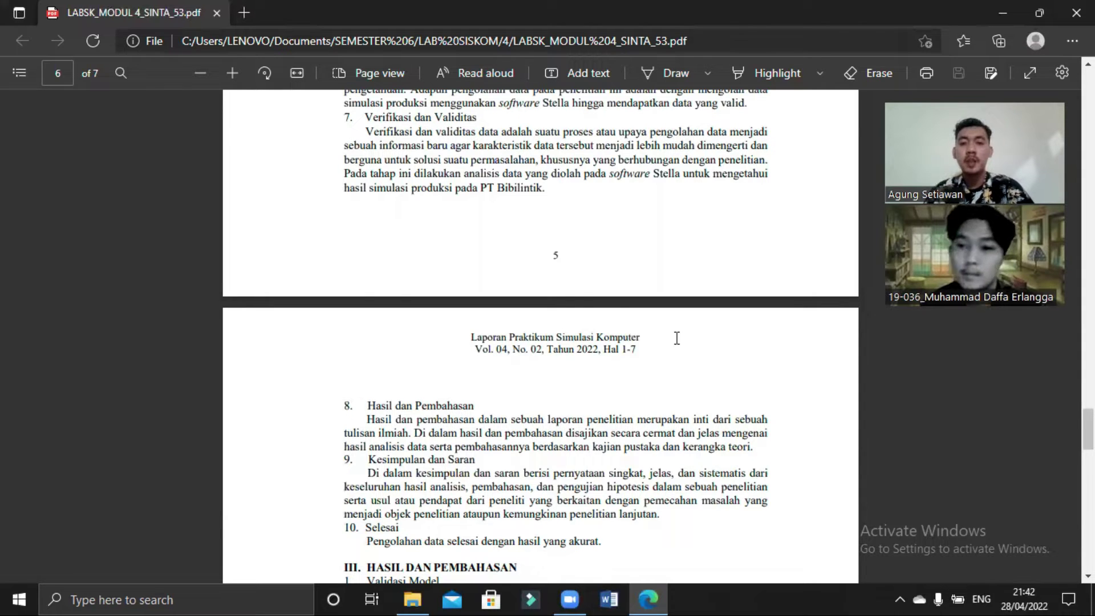
pyautogui.scroll(-5, 677, 339)
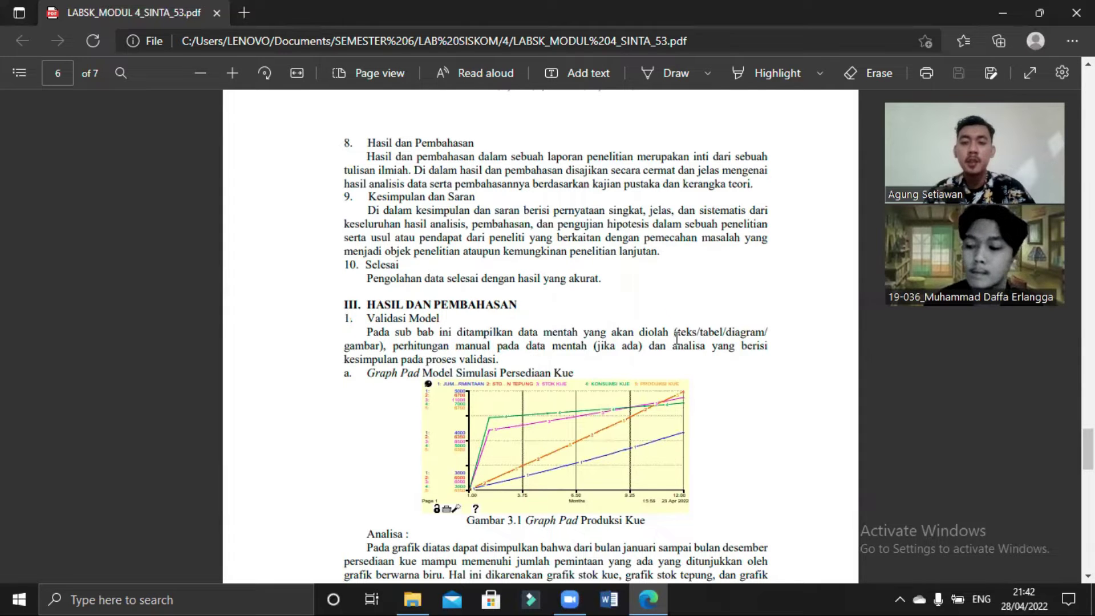
pyautogui.scroll(1, 677, 338)
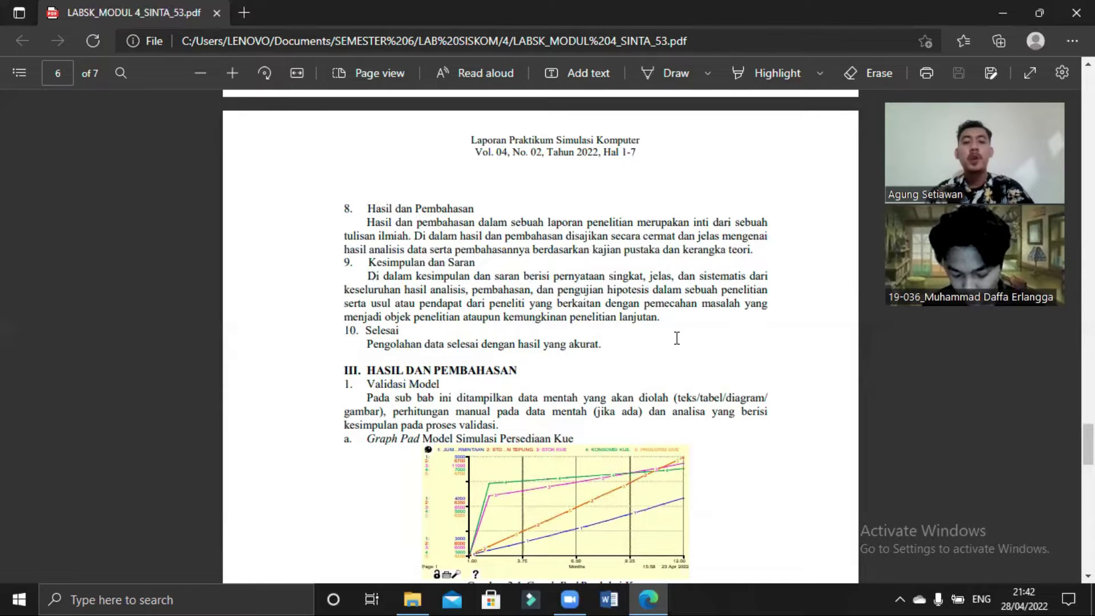
pyautogui.scroll(2, 677, 339)
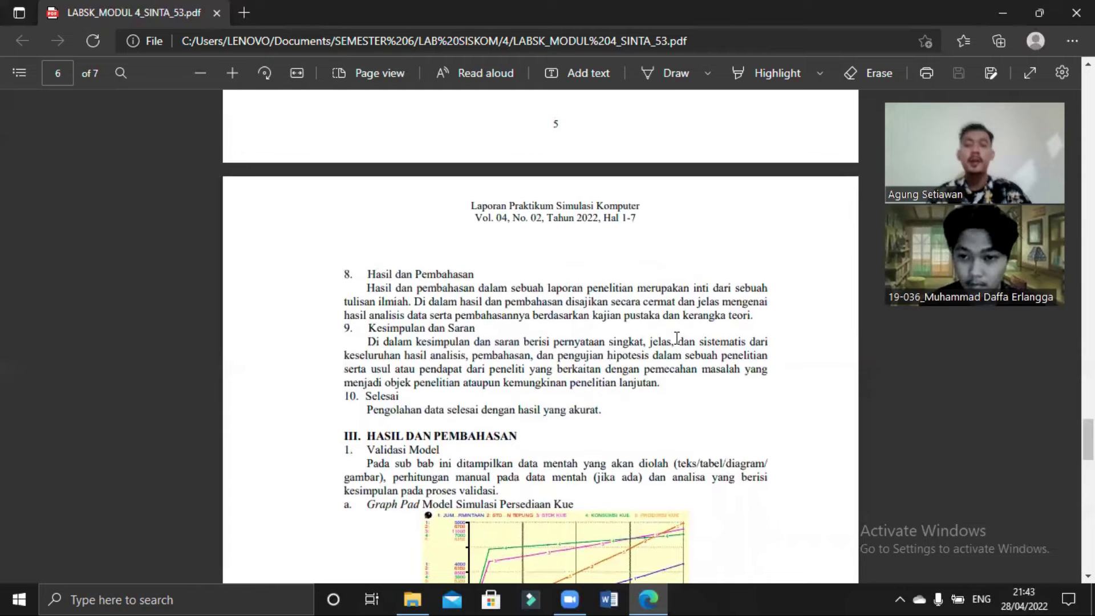
# Review the cake-inventory graph, table and analyses in Hasil dan Pembahasan, continuing to the Kesimpulan section.
pyautogui.scroll(-5, 744, 515)
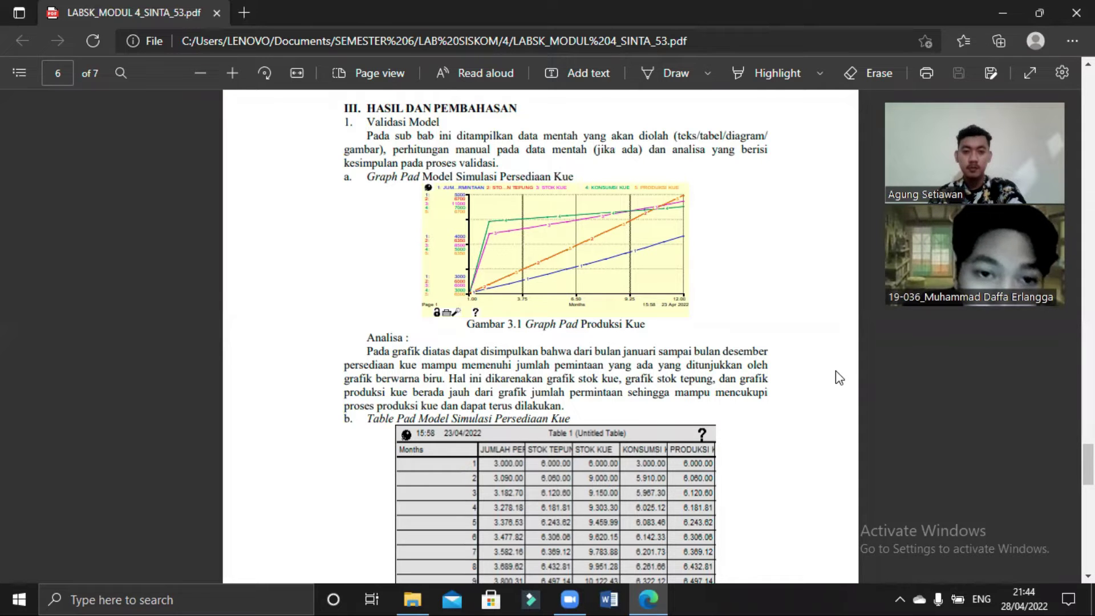
pyautogui.scroll(-2, 839, 377)
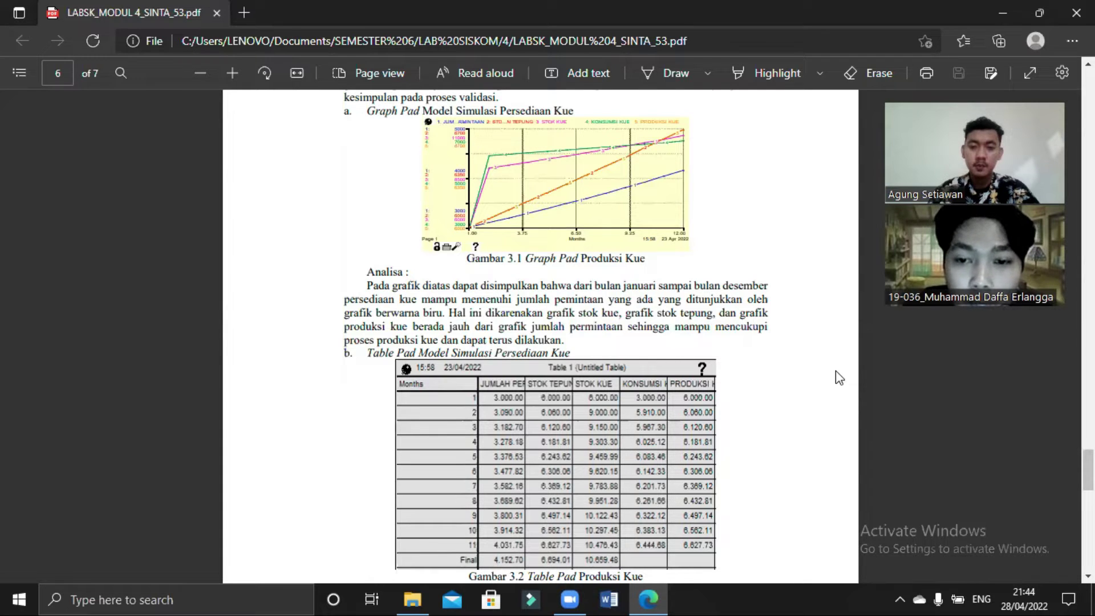
pyautogui.scroll(-3, 838, 378)
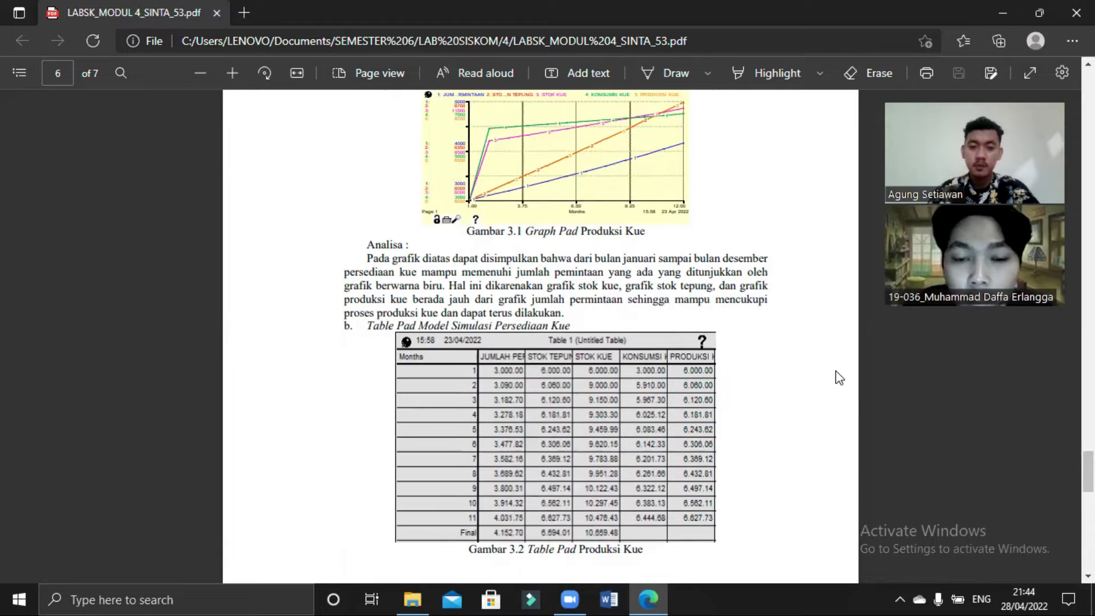
pyautogui.scroll(-1, 838, 378)
pyautogui.scroll(1, 839, 378)
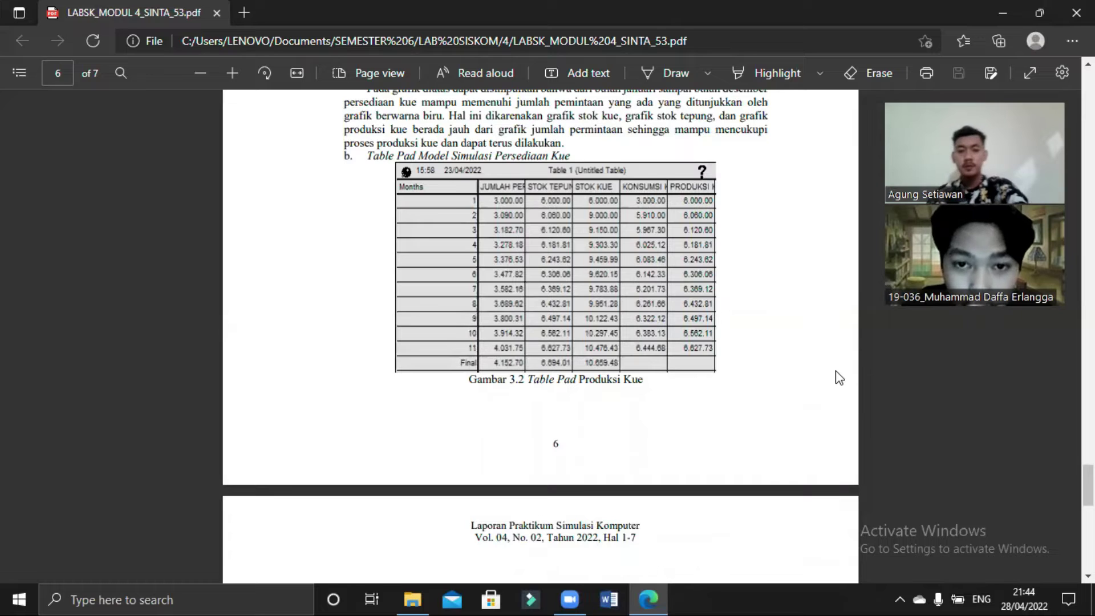
pyautogui.scroll(-1, 839, 378)
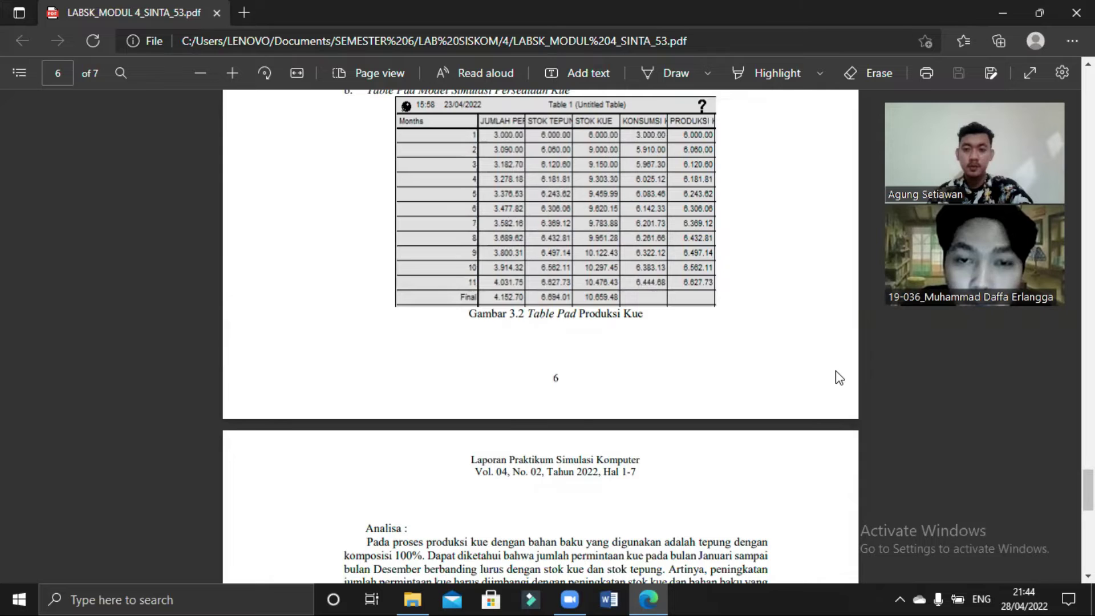
pyautogui.scroll(-1, 837, 377)
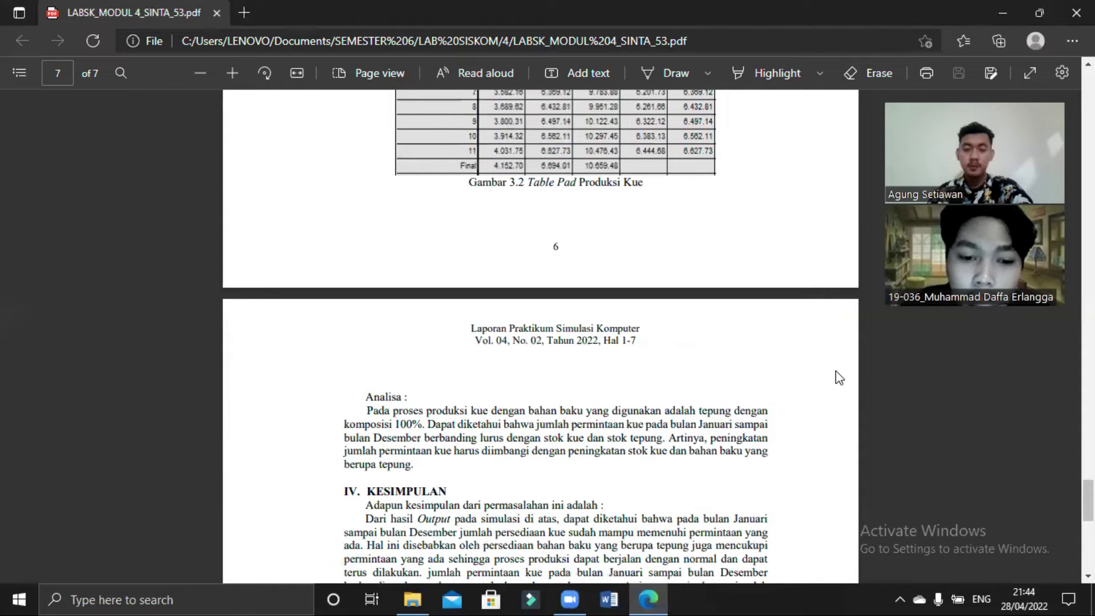
pyautogui.scroll(-5, 839, 378)
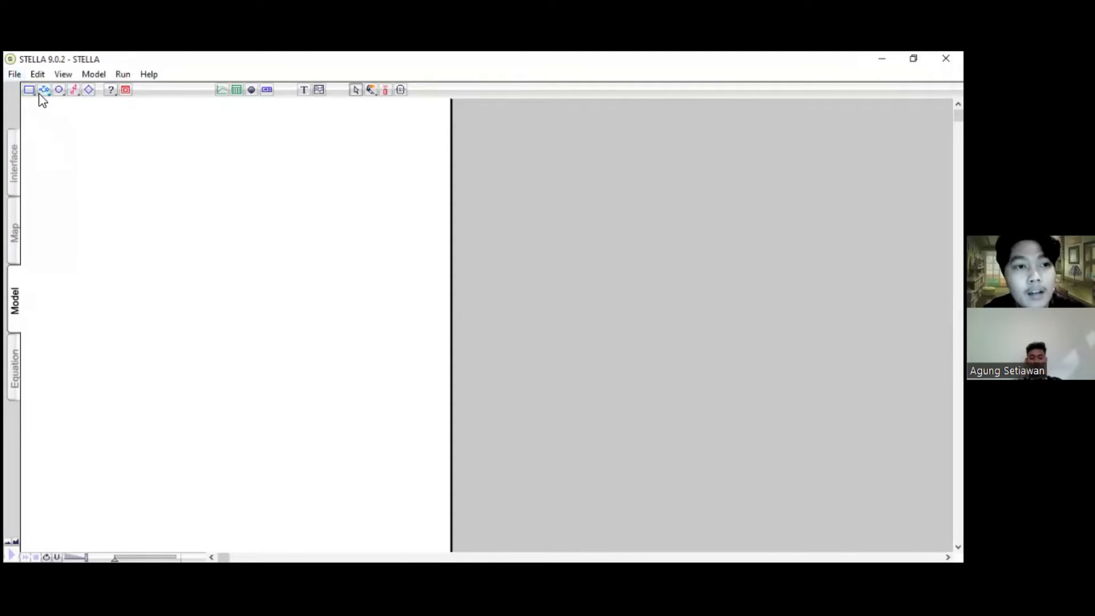
# Start a new STELLA model and place three stocks one below another on the blank canvas.
pyautogui.click(14, 74)
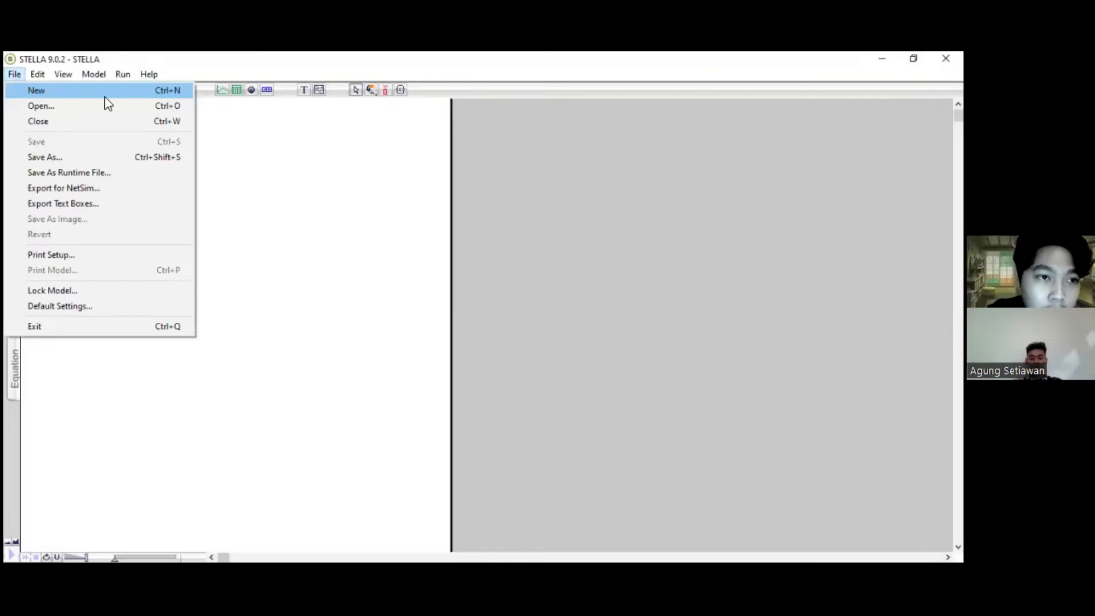
pyautogui.click(13, 91)
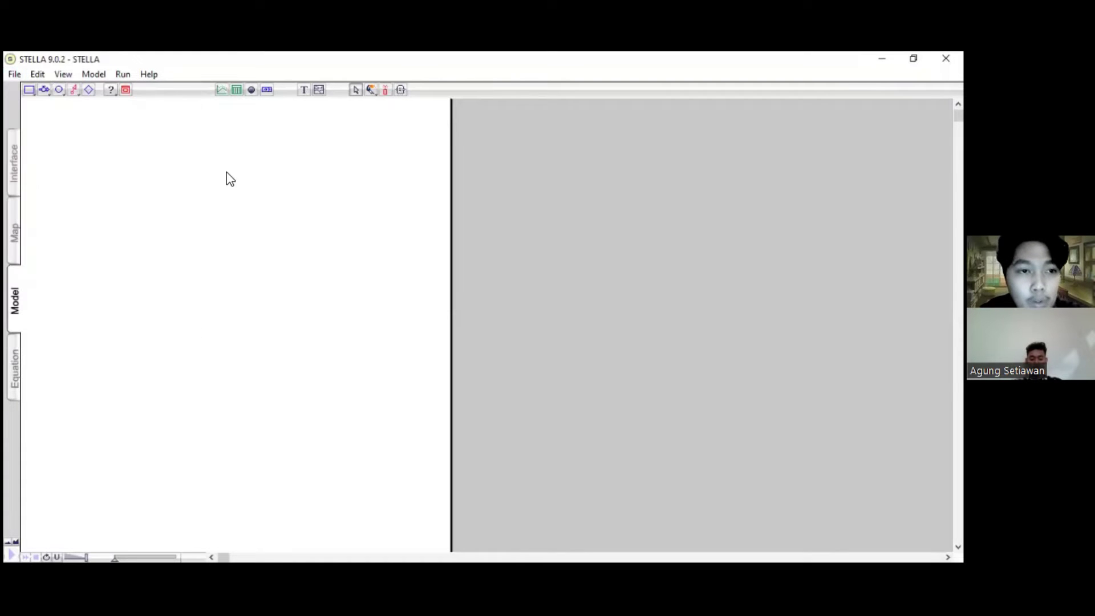
pyautogui.click(29, 90)
pyautogui.click(204, 177)
pyautogui.click(108, 149)
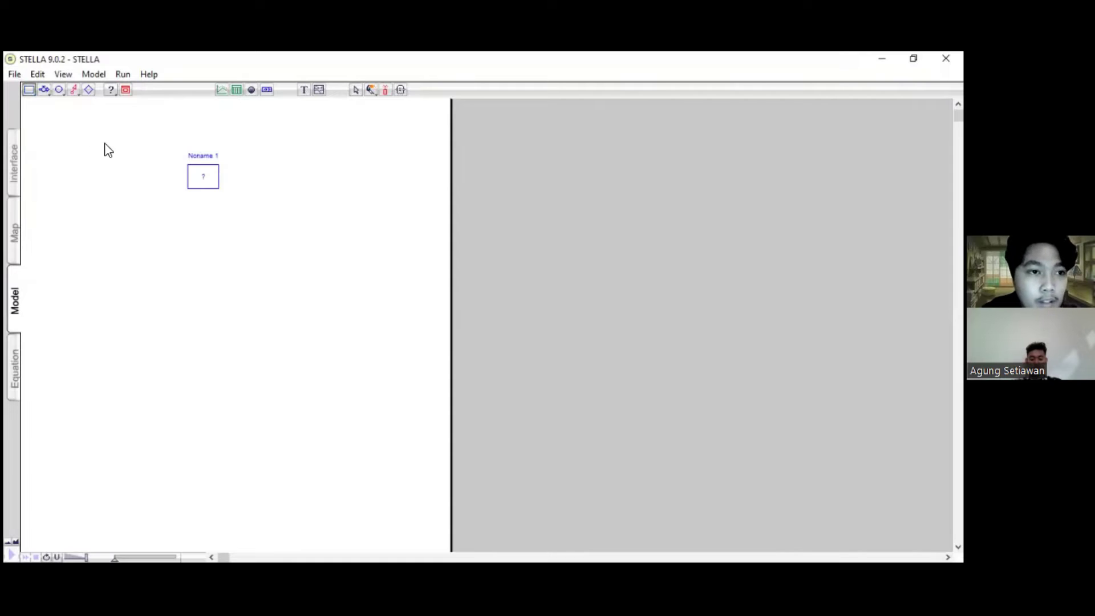
pyautogui.click(201, 255)
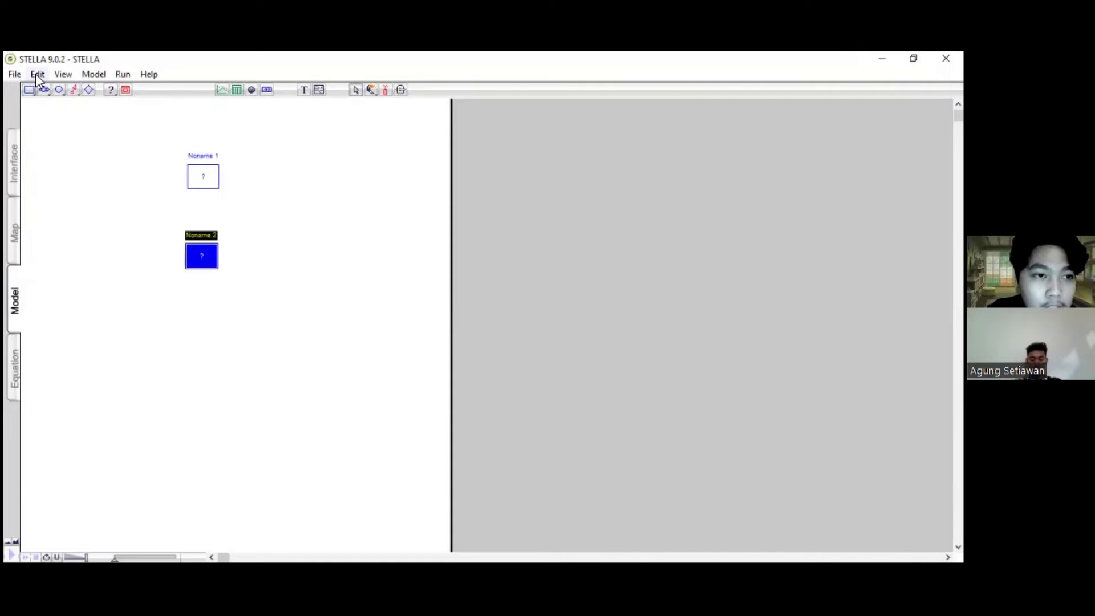
pyautogui.click(30, 90)
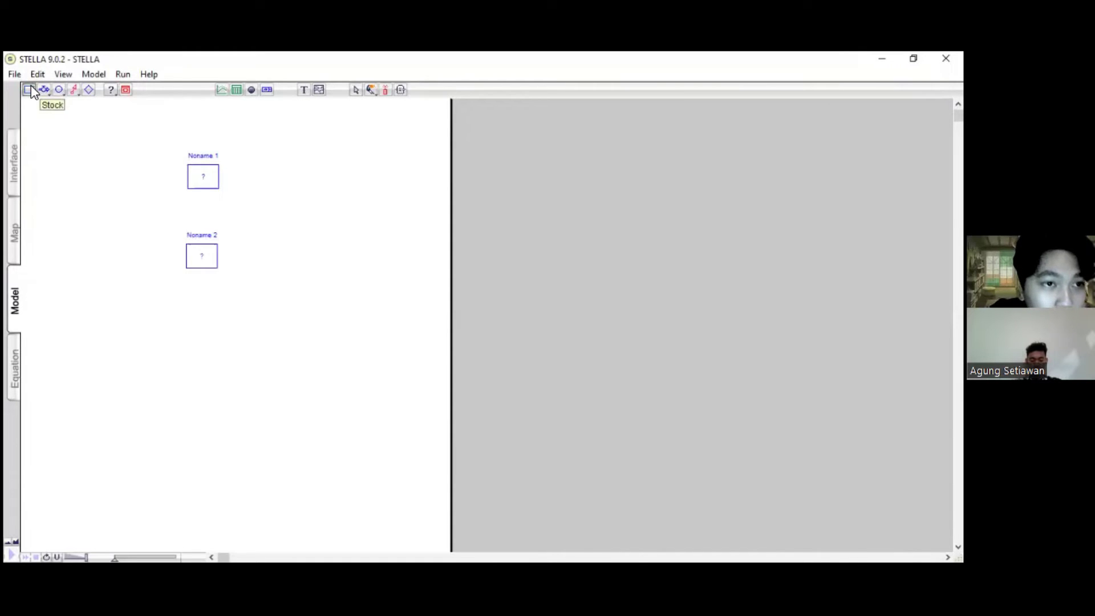
pyautogui.click(200, 335)
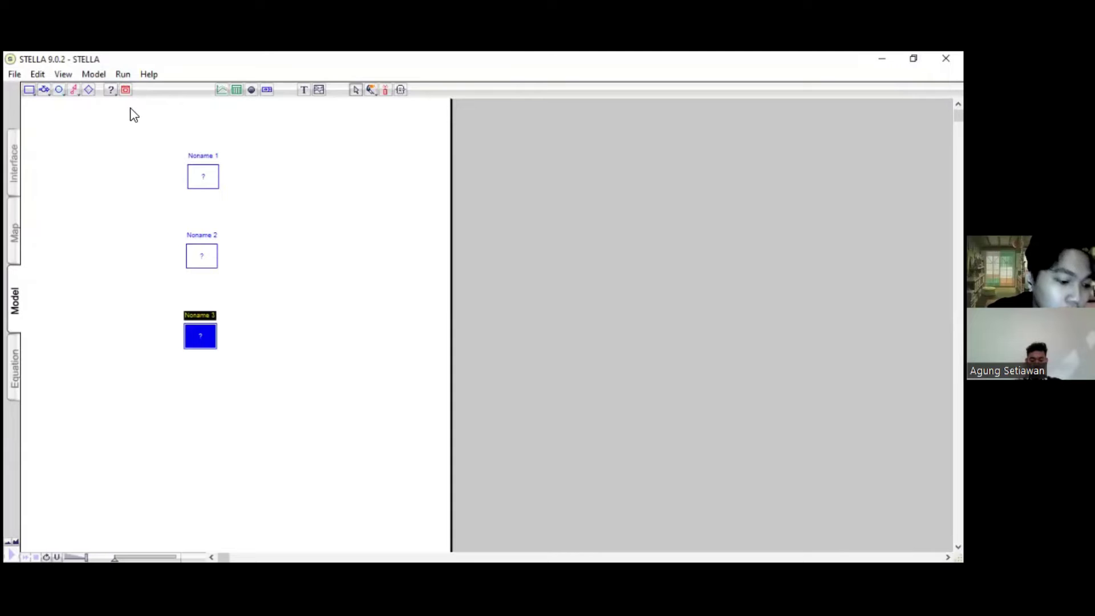
# Rename the uppermost stock as Jumlah Permintaan.
pyautogui.click(208, 157)
pyautogui.click(218, 157)
pyautogui.press('BackSpace')
pyautogui.press('BackSpace')
pyautogui.press('BackSpace')
pyautogui.press('BackSpace')
pyautogui.press('BackSpace')
pyautogui.press('BackSpace')
pyautogui.press('BackSpace')
pyautogui.press('BackSpace')
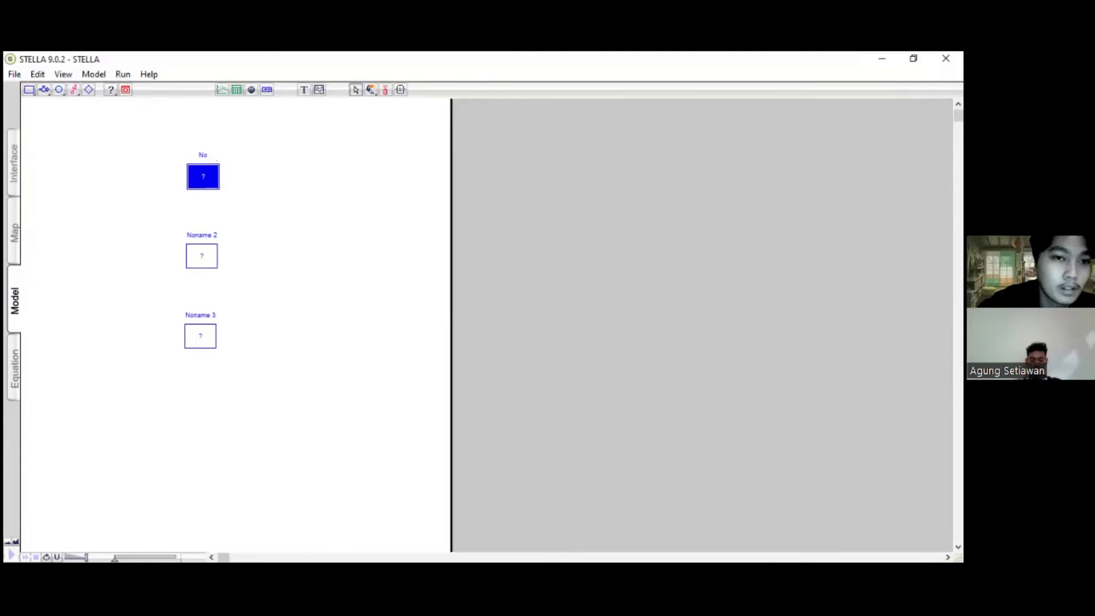
pyautogui.write('Jum')
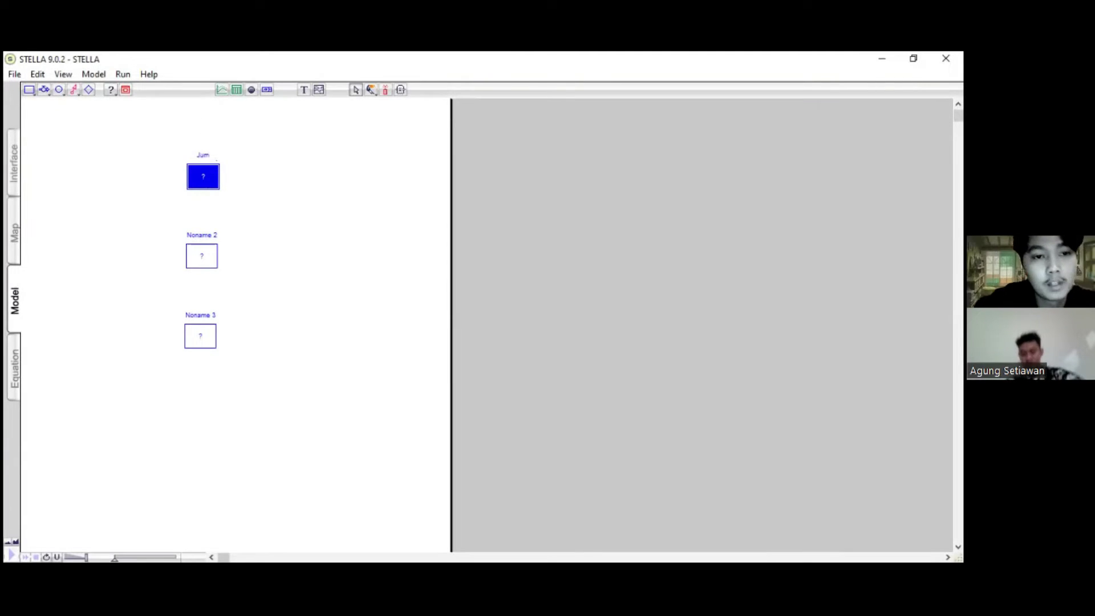
pyautogui.write('lah Permintaan')
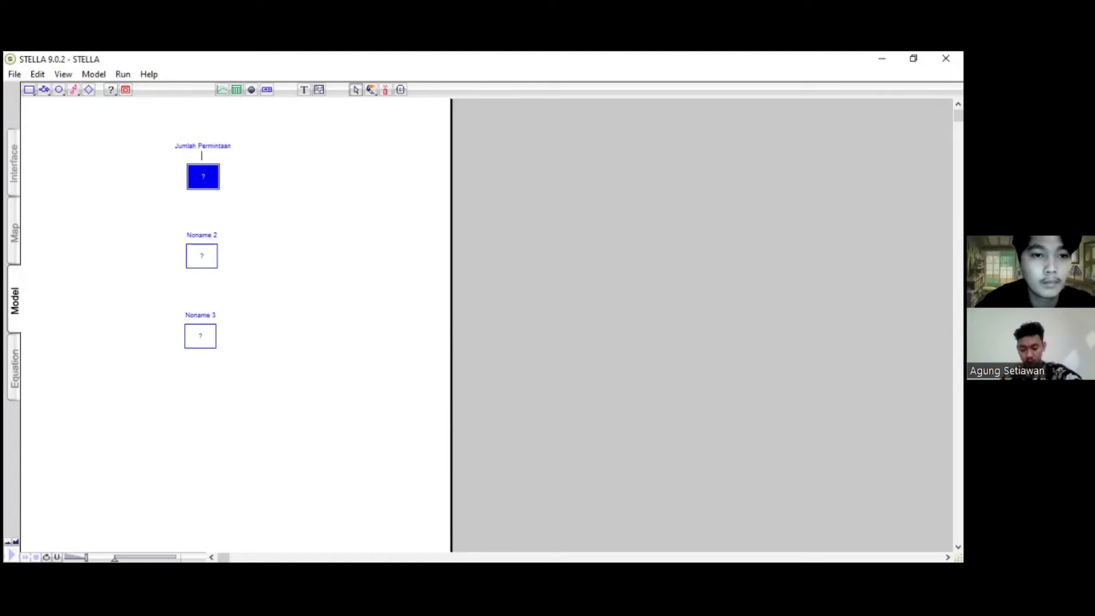
pyautogui.press('BackSpace')
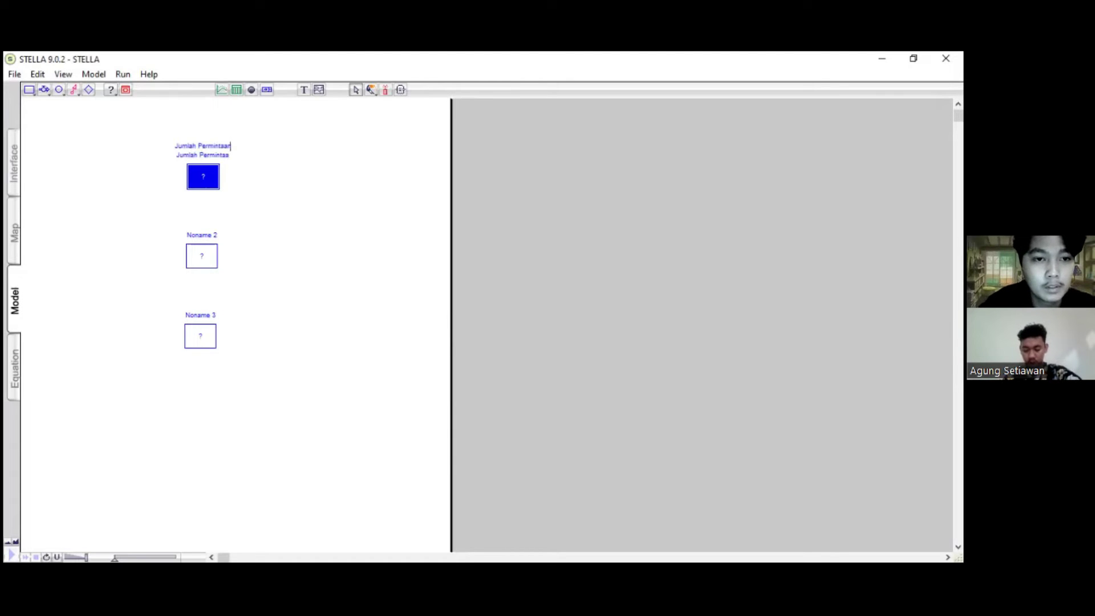
pyautogui.click(211, 165)
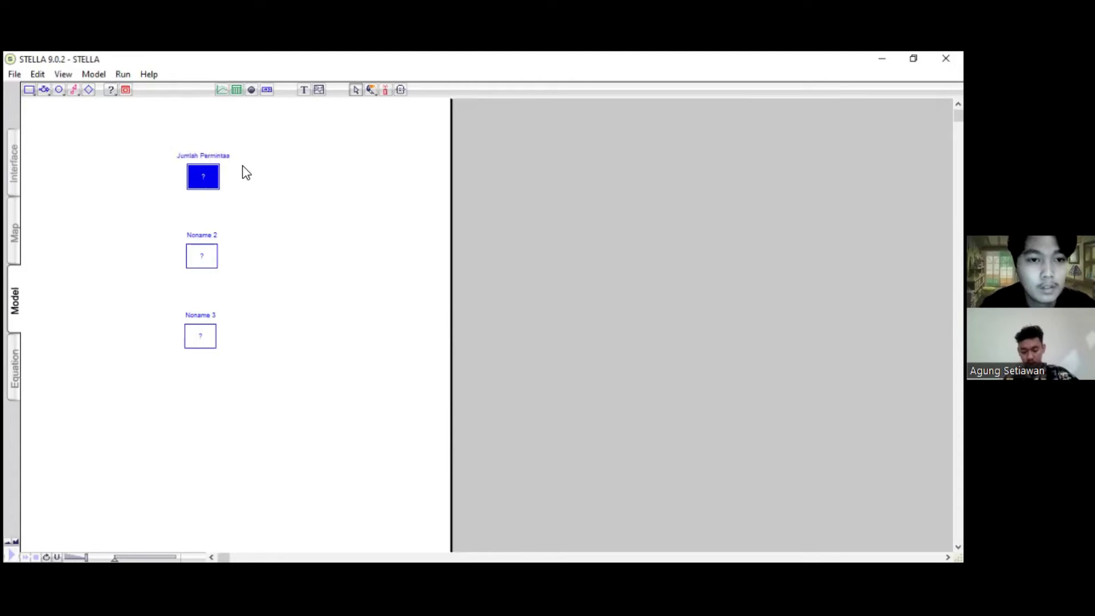
pyautogui.click(231, 158)
pyautogui.click(231, 158)
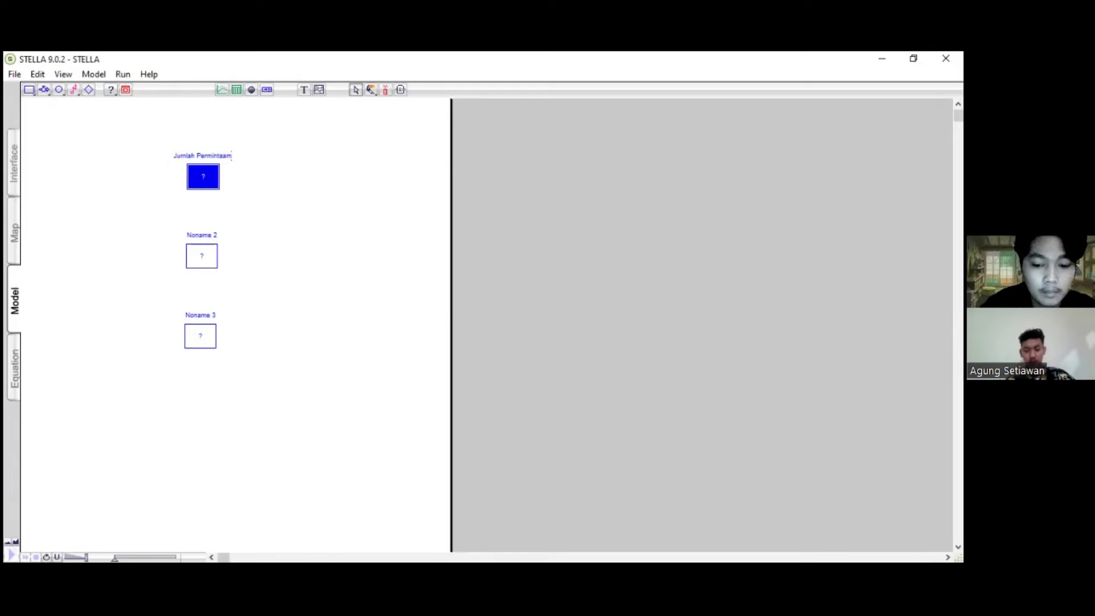
pyautogui.press('BackSpace')
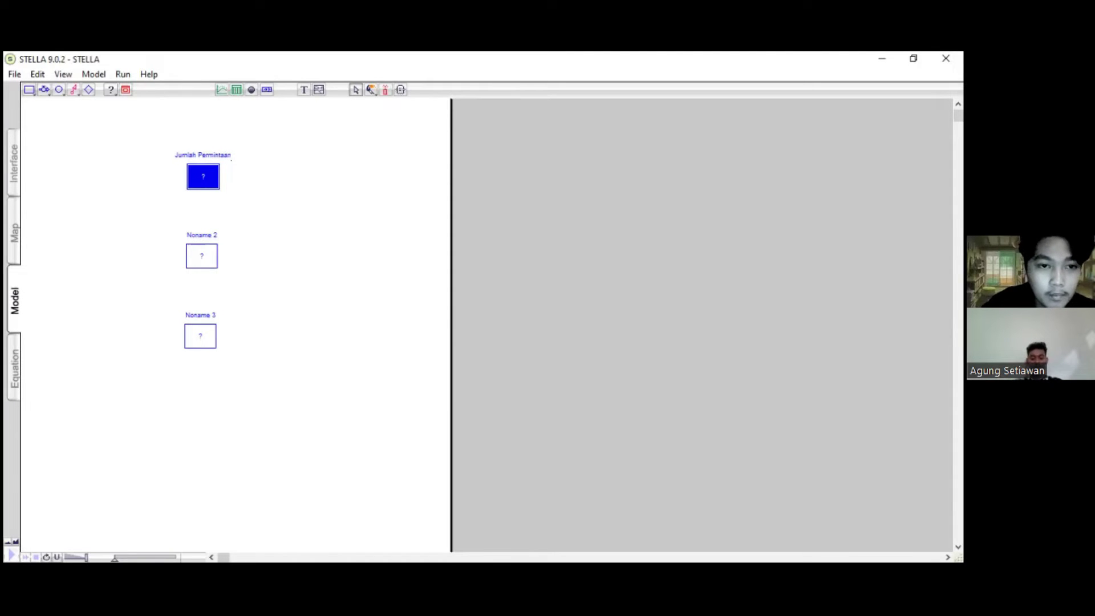
# Rename the middle stock as Stok Kue.
pyautogui.click(206, 238)
pyautogui.click(206, 239)
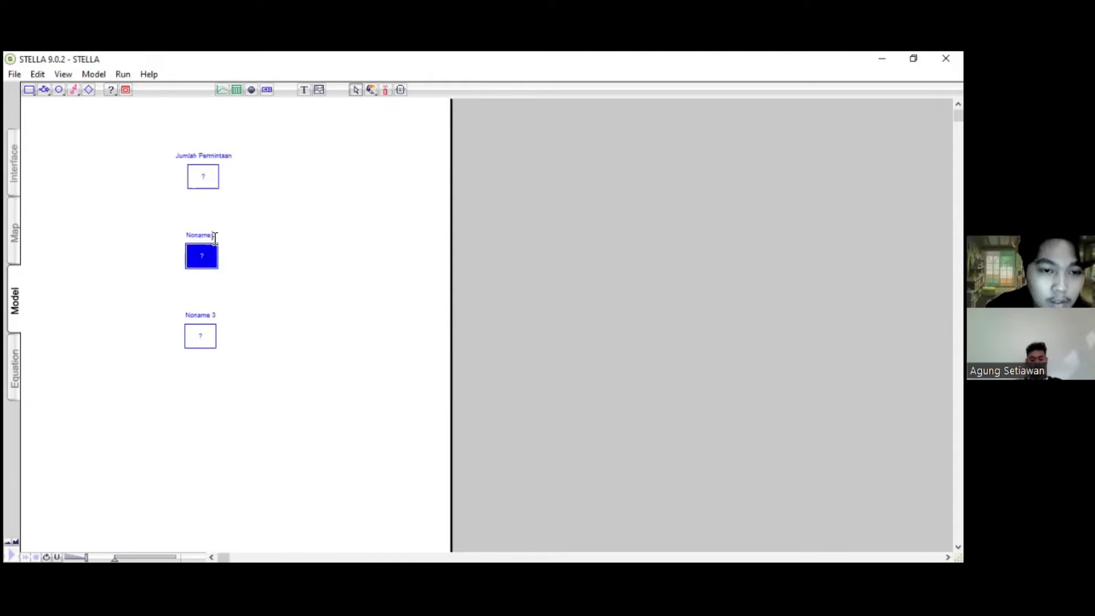
pyautogui.click(216, 239)
pyautogui.press('BackSpace')
pyautogui.press('BackSpace')
pyautogui.press('BackSpace')
pyautogui.press('BackSpace')
pyautogui.press('BackSpace')
pyautogui.press('BackSpace')
pyautogui.press('BackSpace')
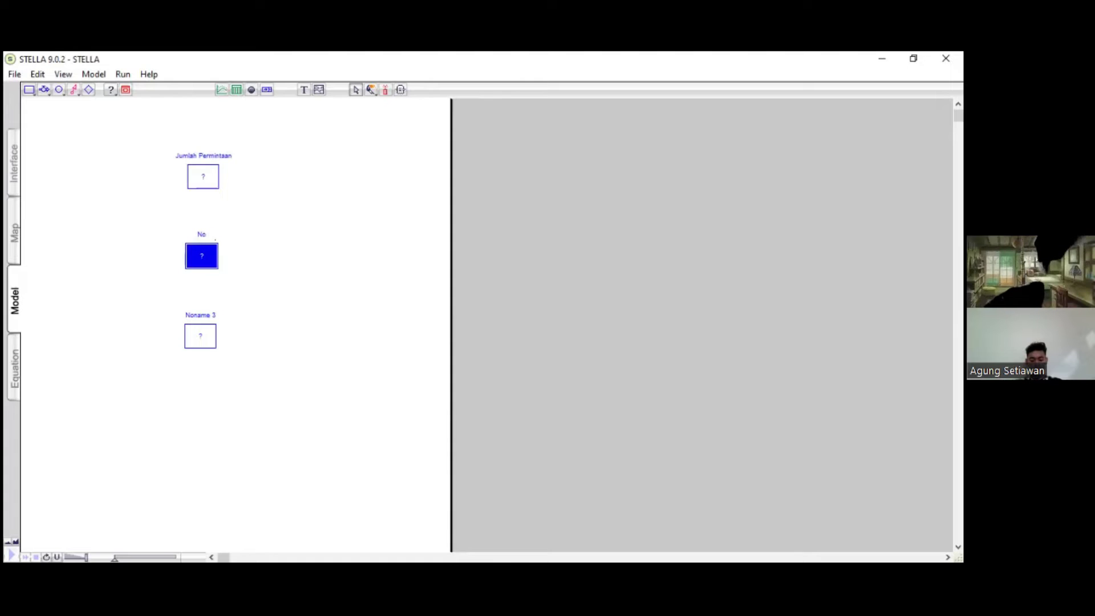
pyautogui.press('BackSpace')
pyautogui.write('Stok')
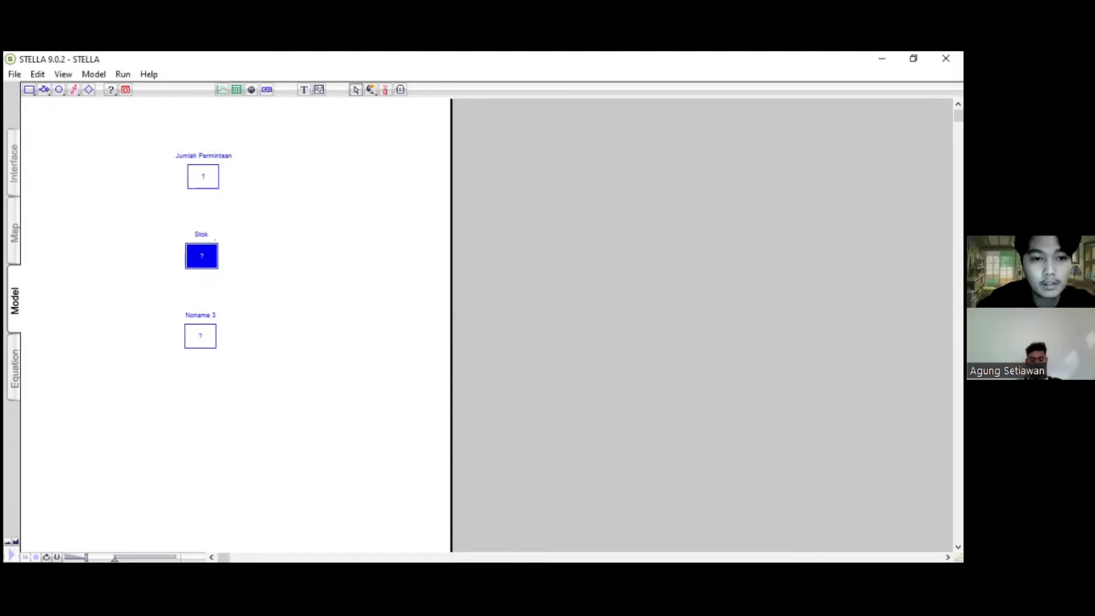
pyautogui.write(' Kue')
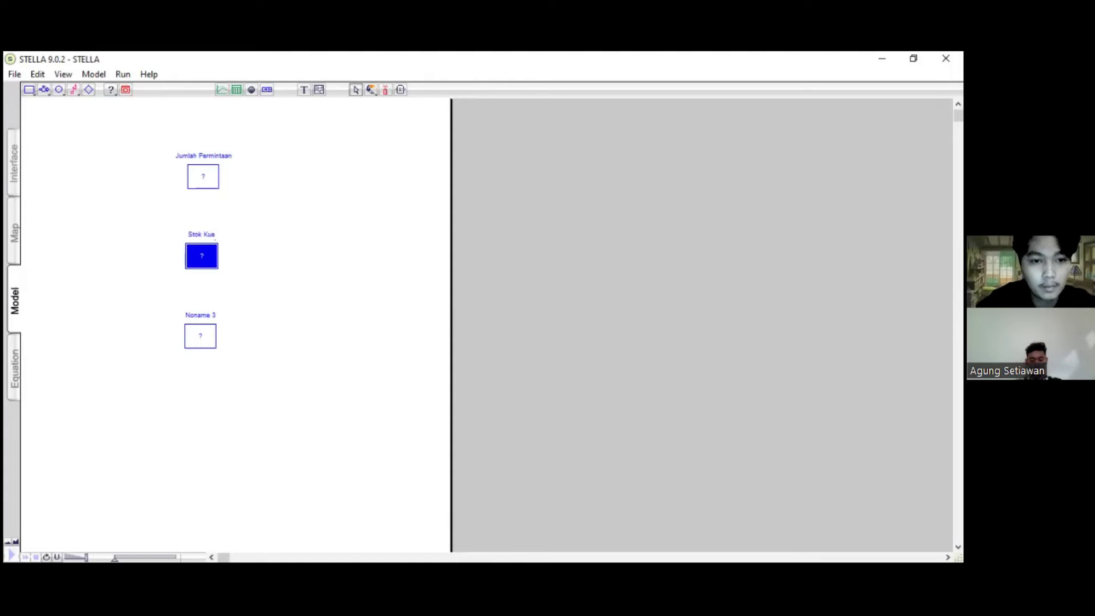
# Rename the lowest stock as Stok Tepung.
pyautogui.click(208, 328)
pyautogui.write('Stok Tepung')
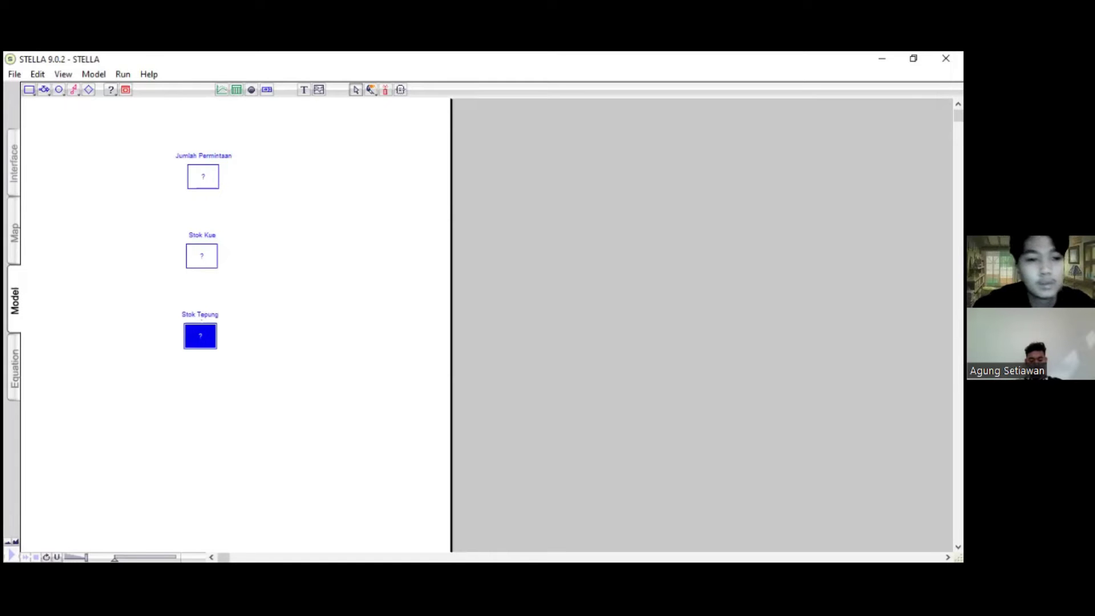
pyautogui.click(198, 400)
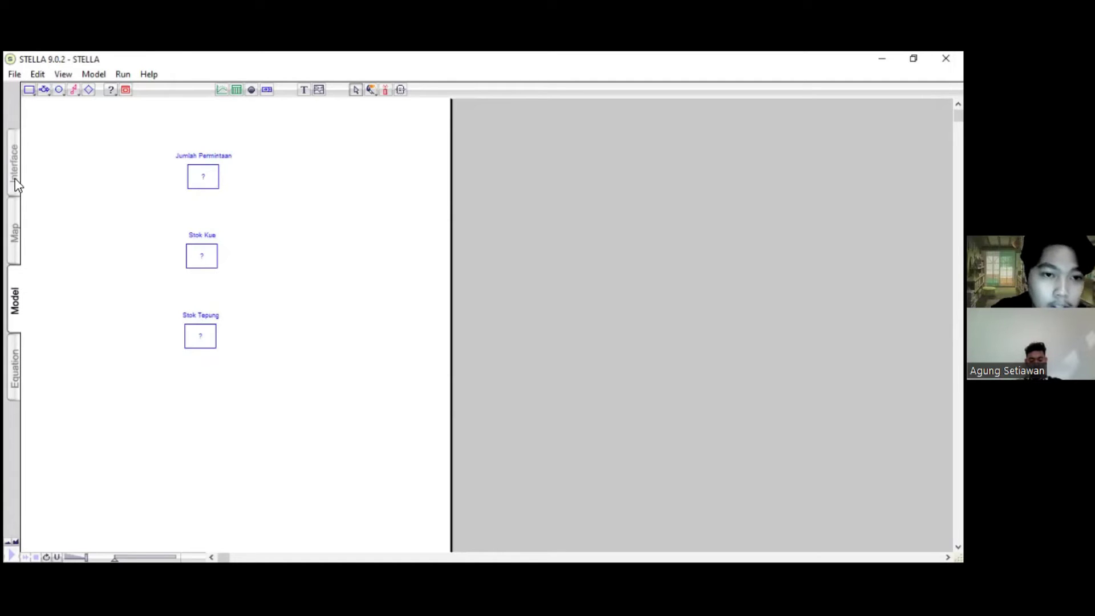
# Draw two flows out of the Jumlah Permintaan stock, one extending to its right and one to its left.
pyautogui.click(44, 90)
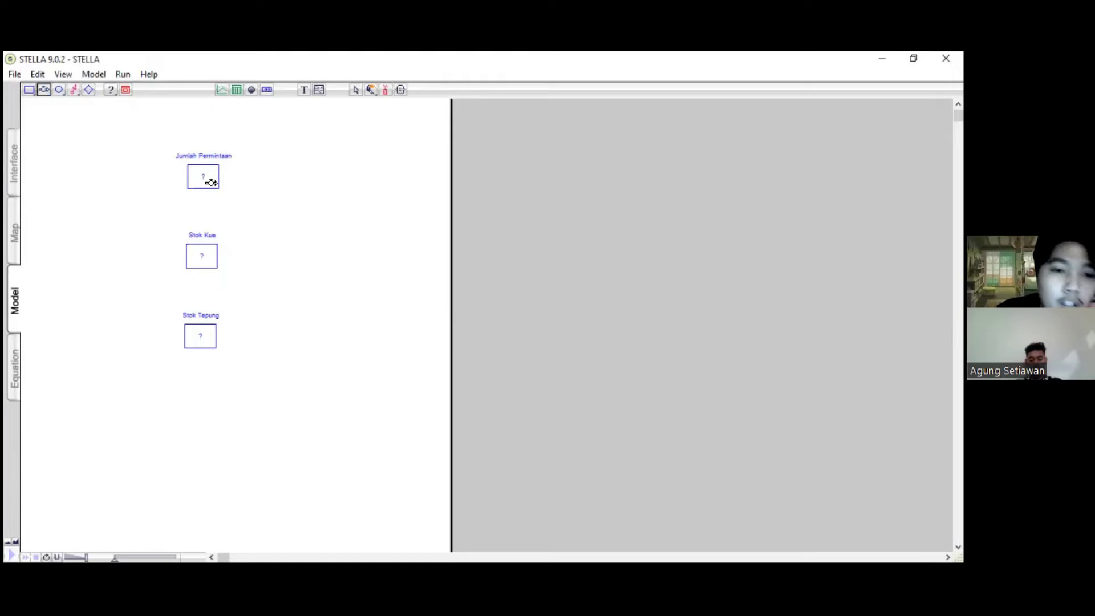
pyautogui.click(239, 178)
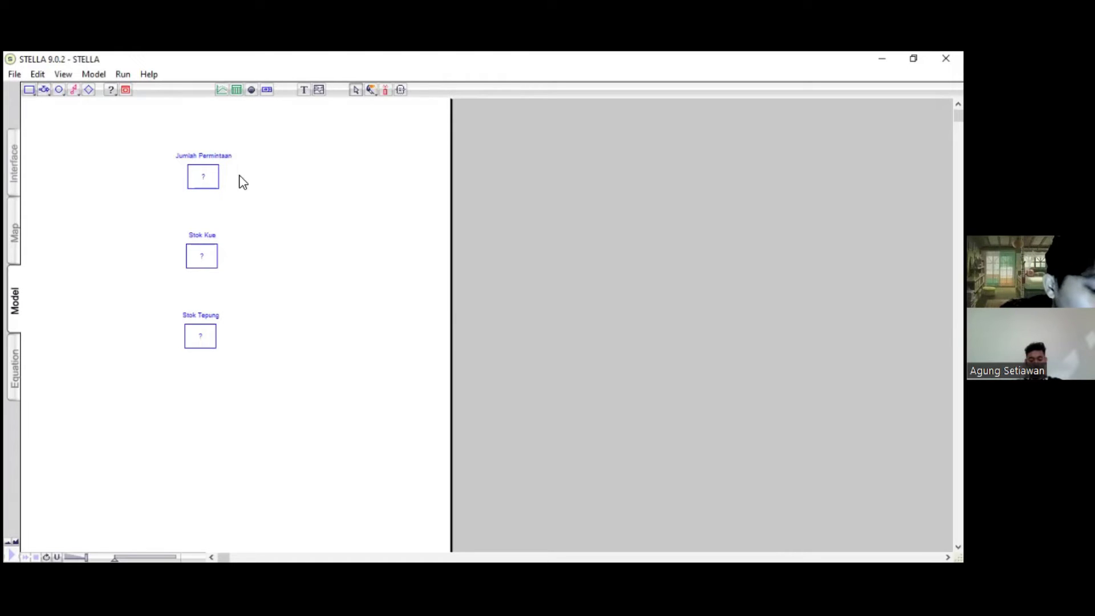
pyautogui.click(43, 91)
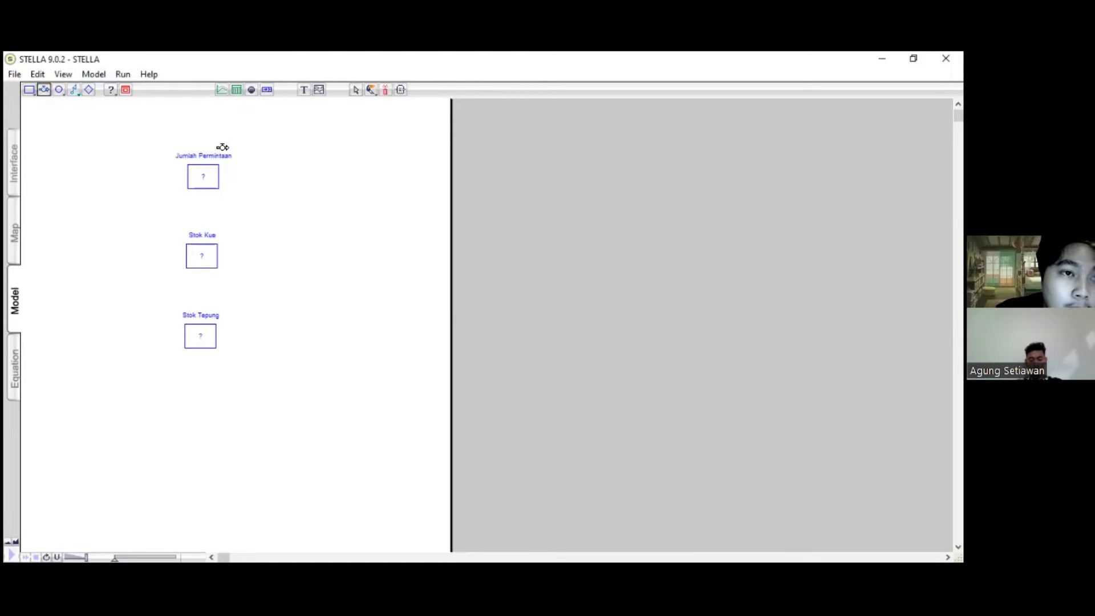
pyautogui.moveTo(207, 175); pyautogui.dragTo(340, 178)
pyautogui.click(43, 90)
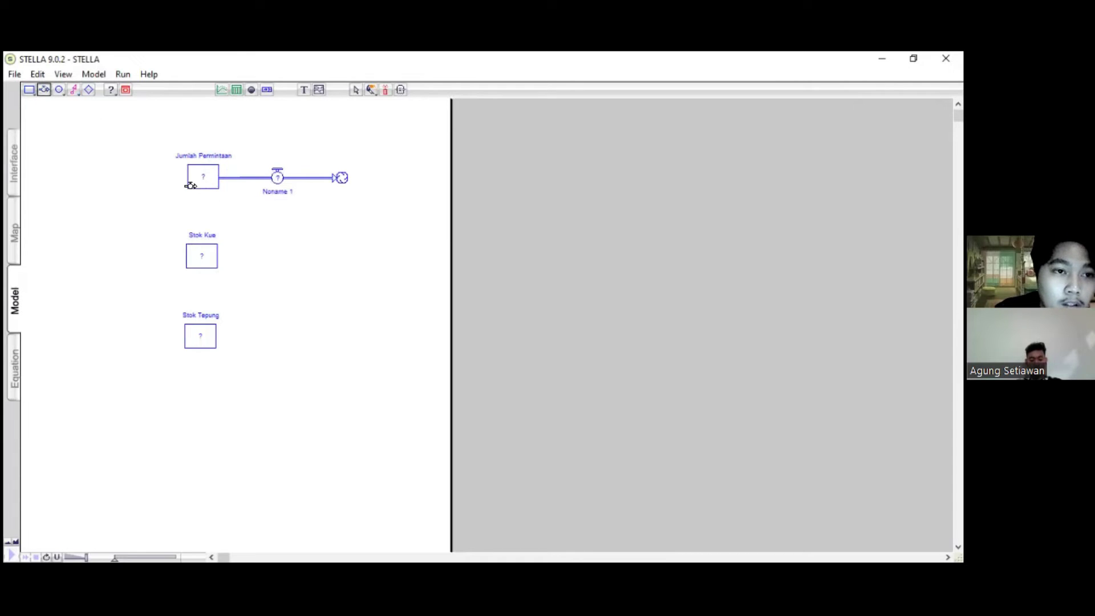
pyautogui.moveTo(203, 177); pyautogui.dragTo(92, 178)
# Draw two flows out of the Stok Kue stock, one to its right and one to its left.
pyautogui.click(44, 90)
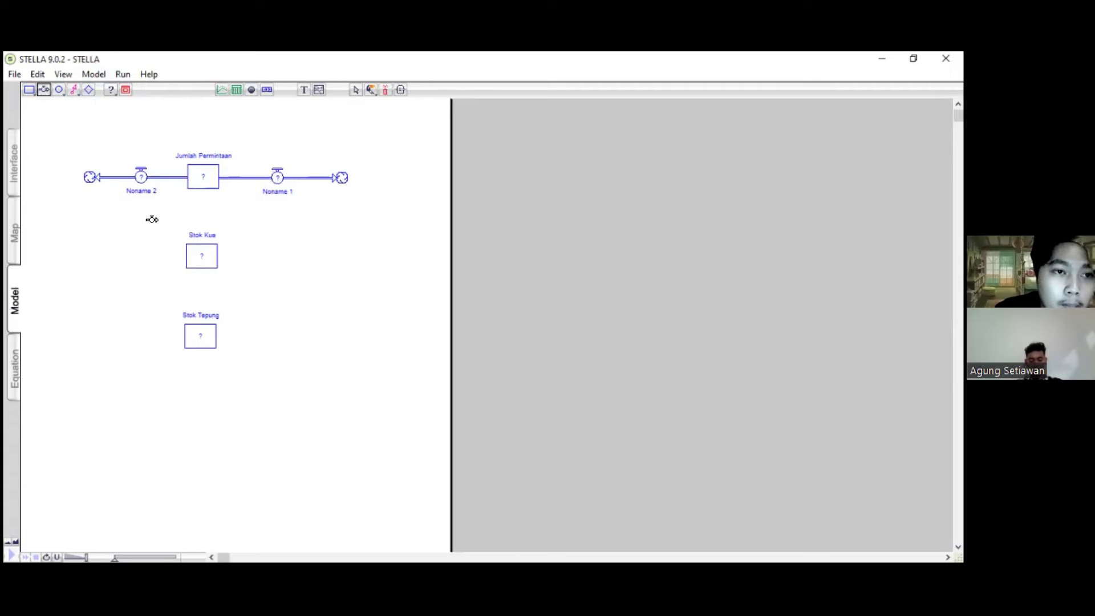
pyautogui.moveTo(208, 258); pyautogui.dragTo(342, 257)
pyautogui.click(45, 92)
pyautogui.moveTo(207, 257); pyautogui.dragTo(81, 257)
# Draw flows to the right and left of the Stok Tepung stock and level the right one with the stock's centre.
pyautogui.click(44, 90)
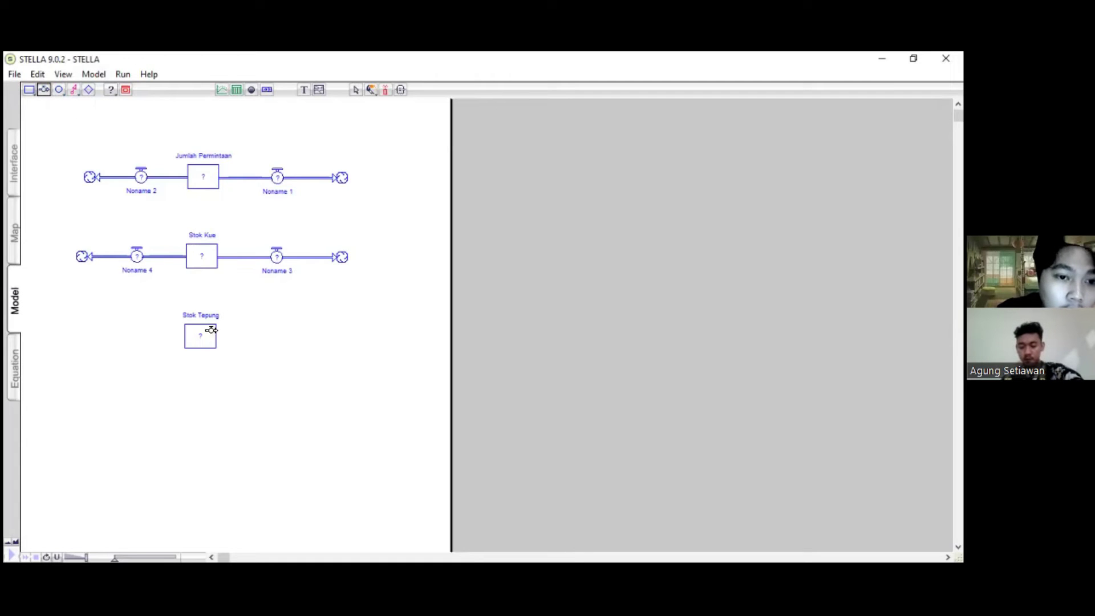
pyautogui.moveTo(207, 338); pyautogui.dragTo(352, 327)
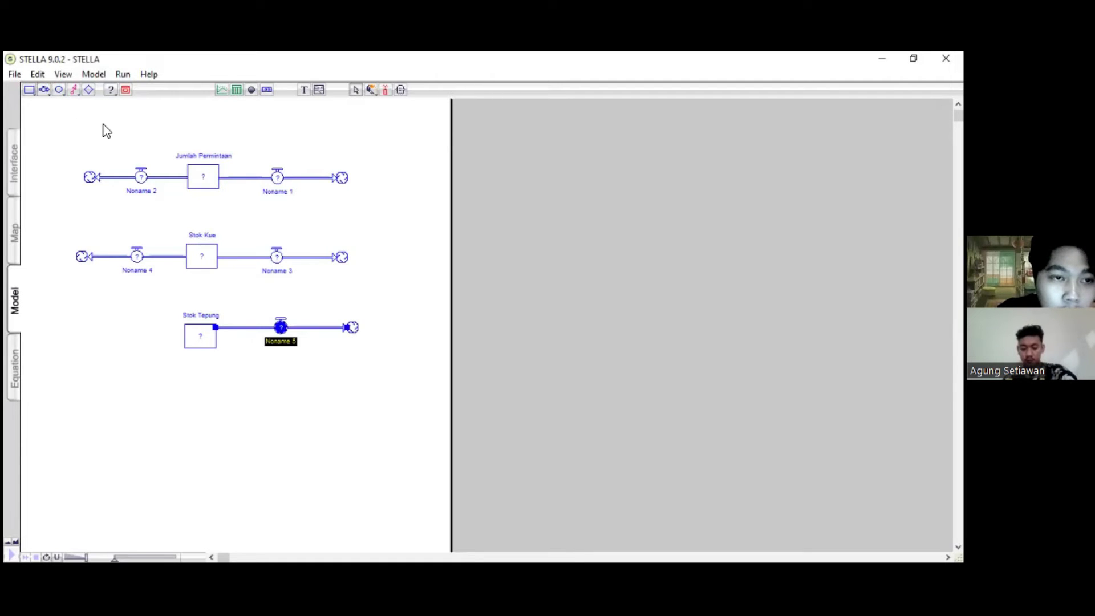
pyautogui.click(44, 90)
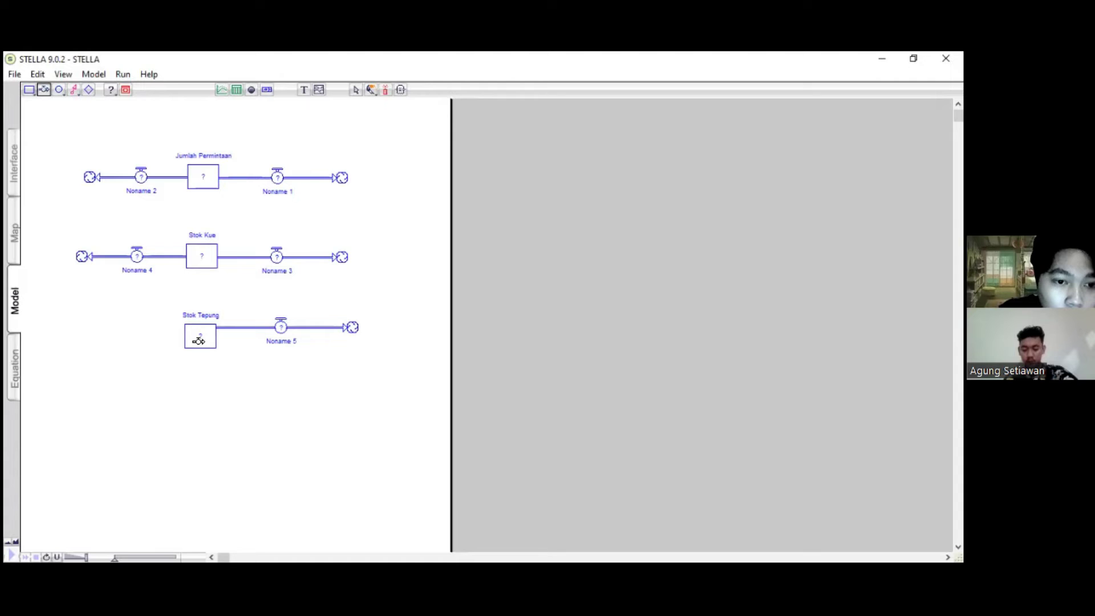
pyautogui.moveTo(198, 341); pyautogui.dragTo(81, 337)
pyautogui.moveTo(283, 327); pyautogui.dragTo(282, 337)
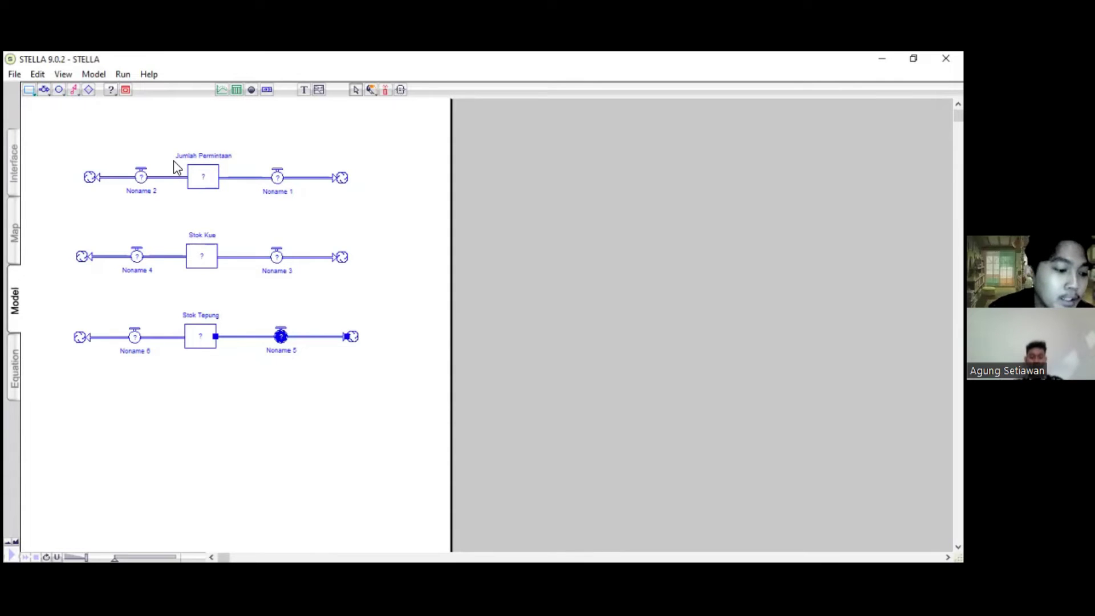
# Rename the flows of Jumlah Permintaan: Penurunan Daya Beli on its left and Peningkatan Pemakaian on its right.
pyautogui.click(142, 192)
pyautogui.write('o')
pyautogui.write('enuru')
pyautogui.write('nan D')
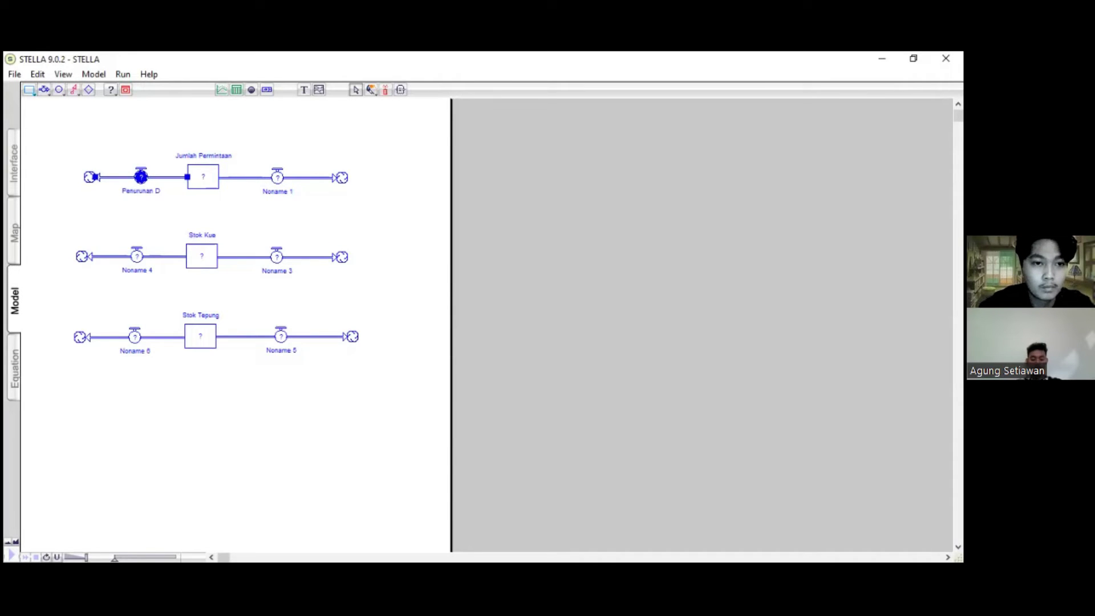
pyautogui.write('aya Beli')
pyautogui.press('Tab')
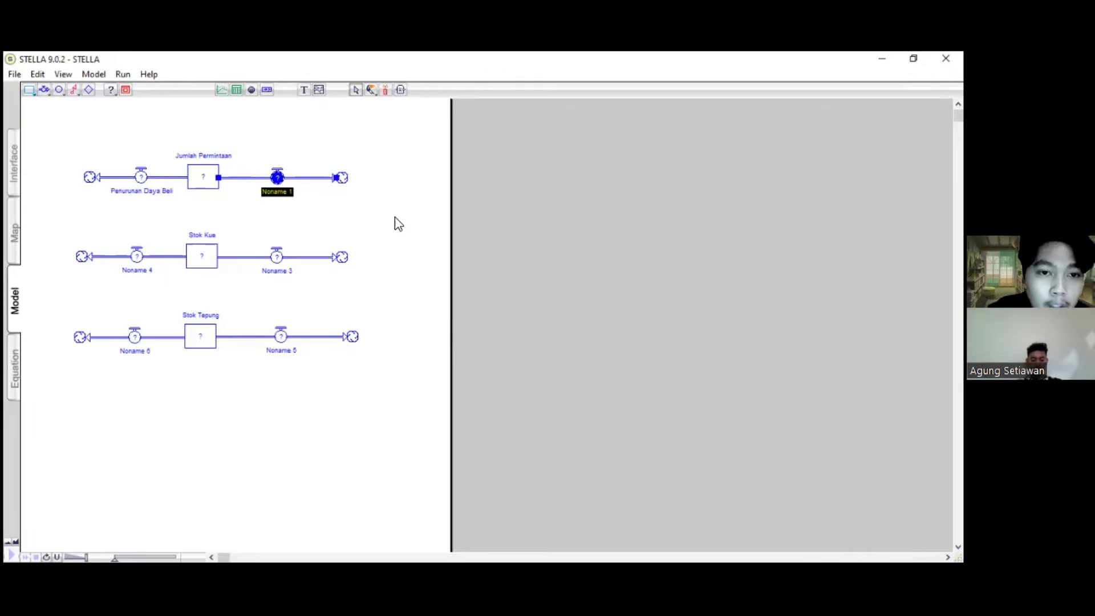
pyautogui.write('P')
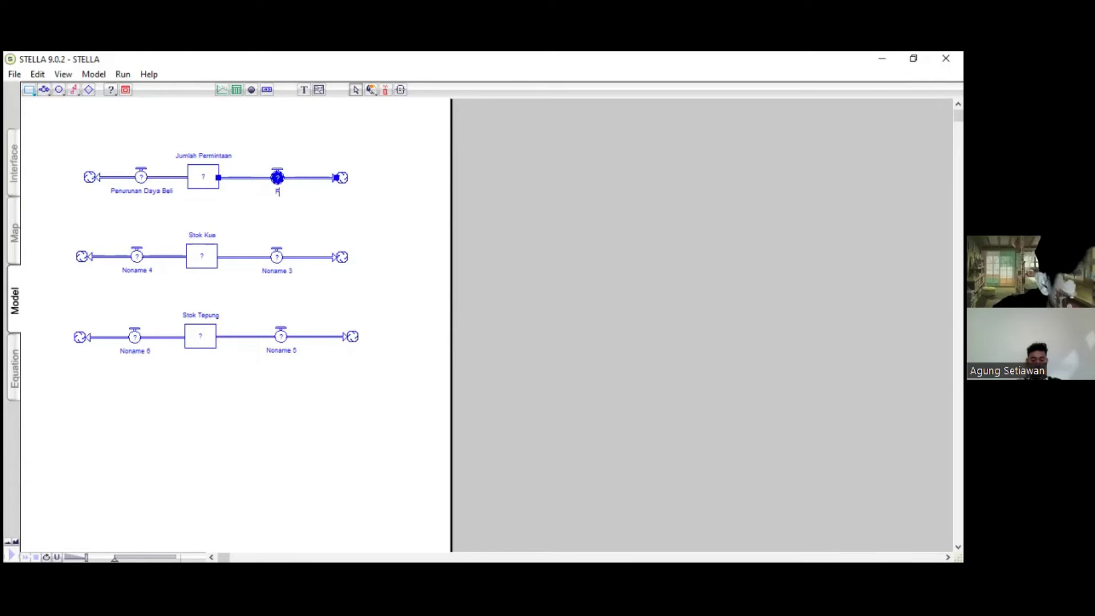
pyautogui.write('eningkatan Pemakaian')
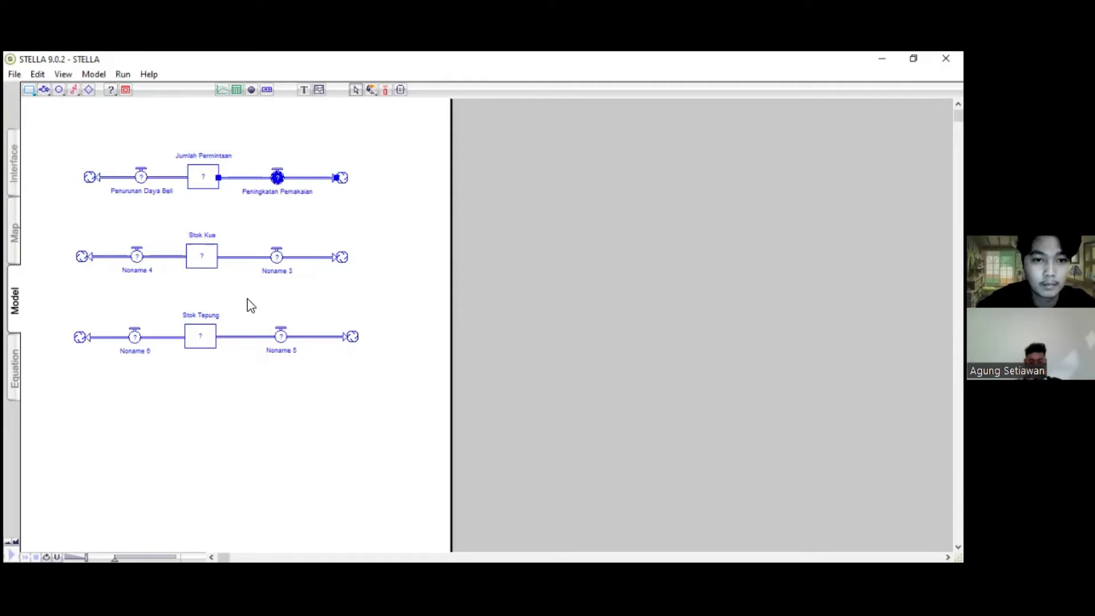
# Rename the flows of Stok Kue: Konsumsi Kue on its left and Produksi Kue on its right.
pyautogui.click(137, 270)
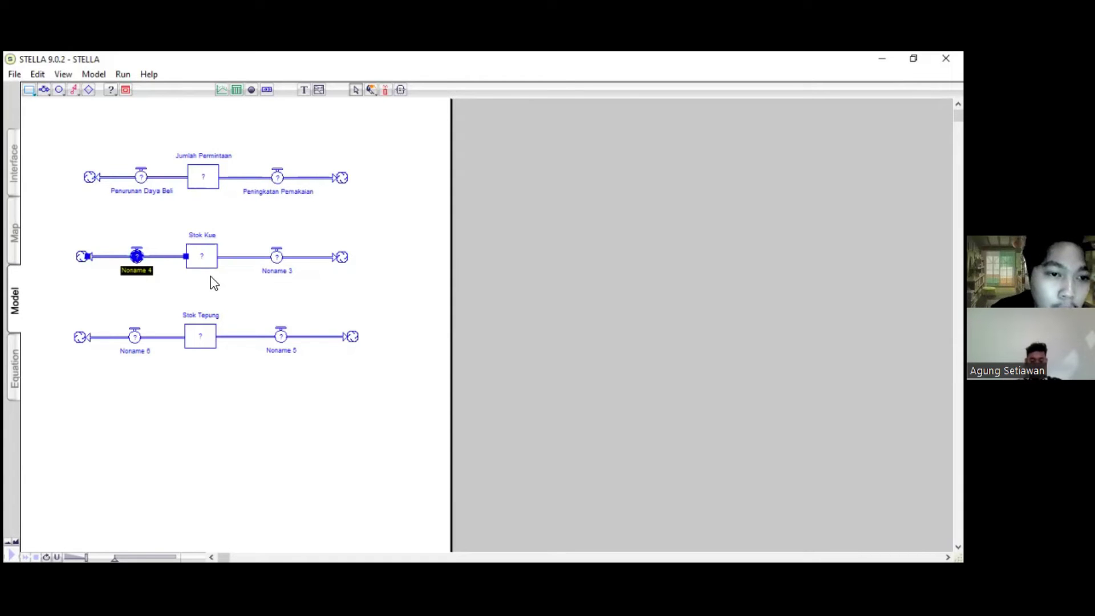
pyautogui.write('K')
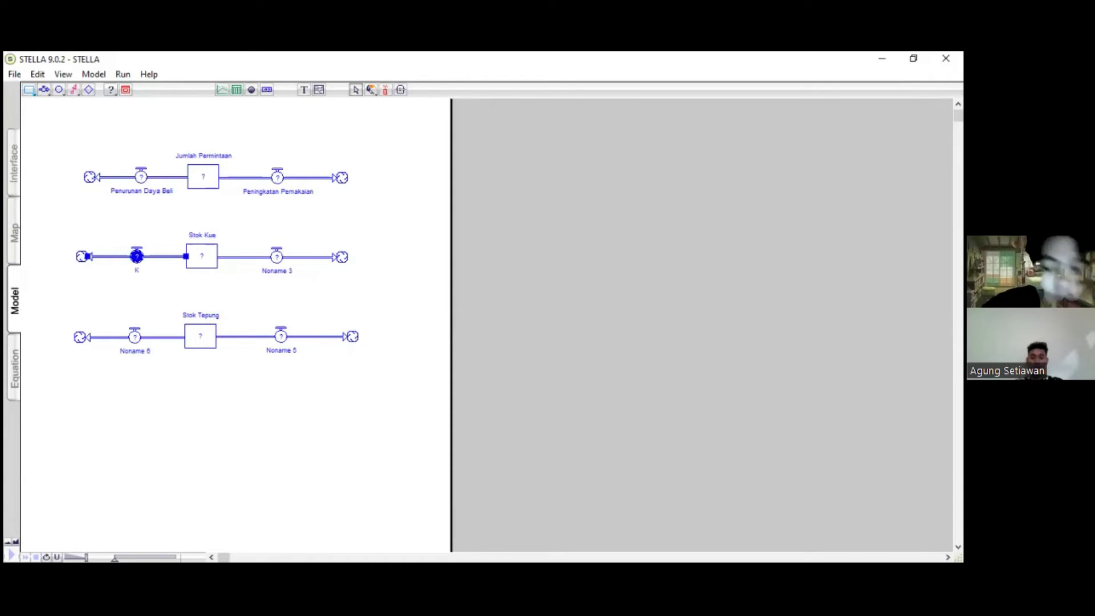
pyautogui.write('Onsusumsi Kue')
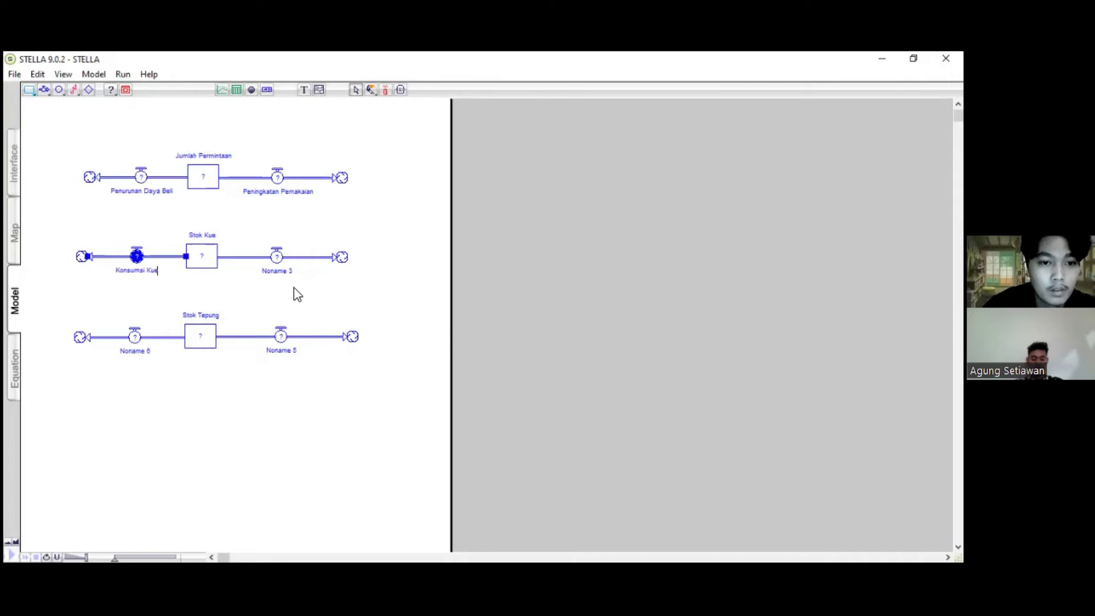
pyautogui.click(288, 273)
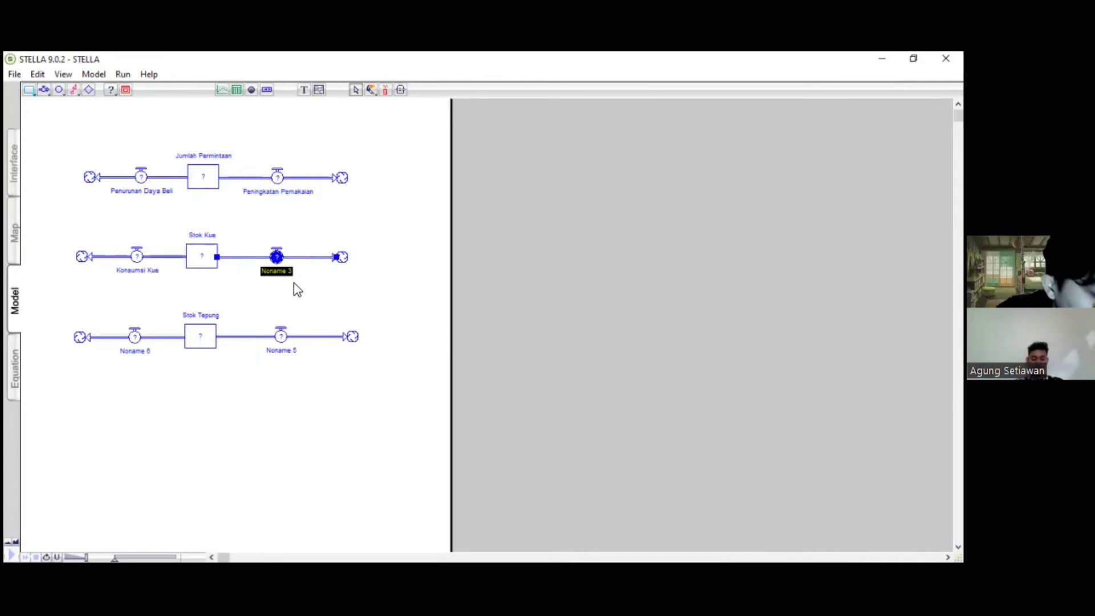
pyautogui.write('Po')
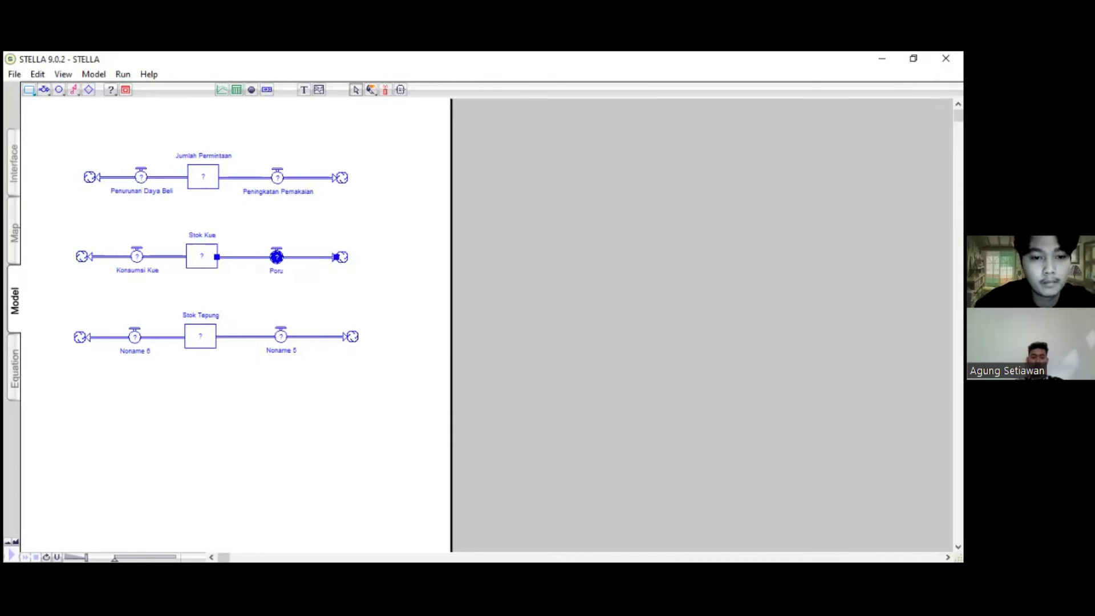
pyautogui.write('oduksi Kue')
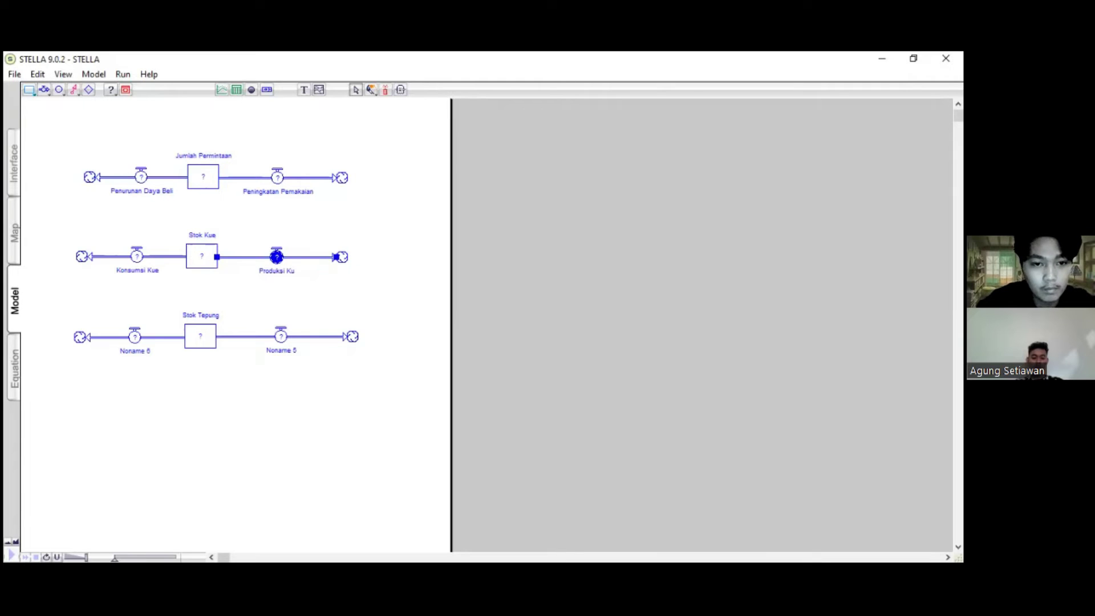
# Rename the flows of Stok Tepung: Bahan Baku Rusak on its left and Produksi Tepung on its right.
pyautogui.click(140, 352)
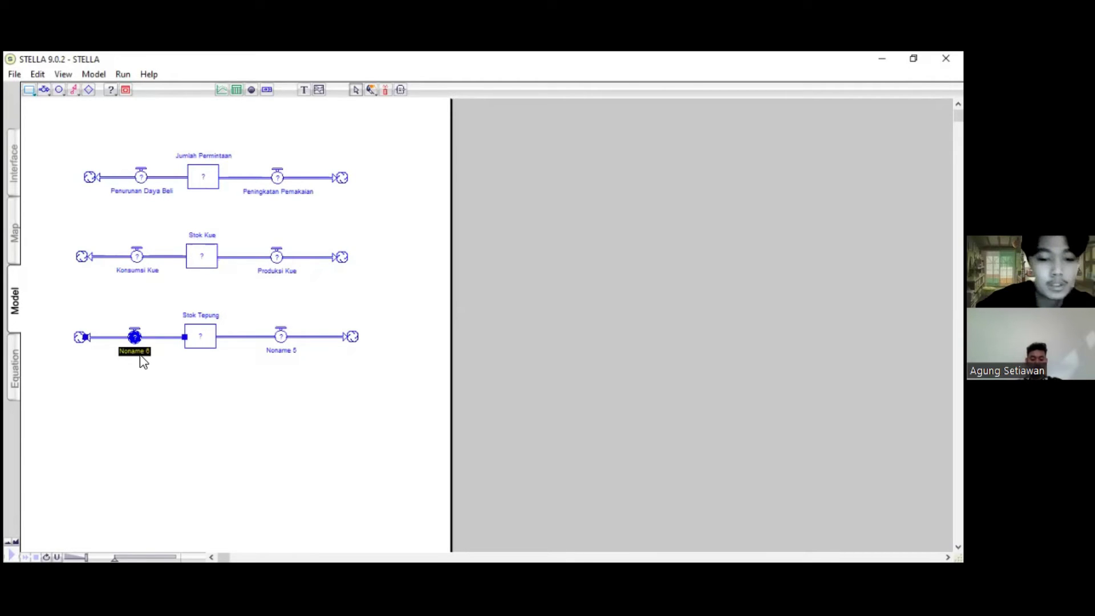
pyautogui.write('Bahan Baku Rusak')
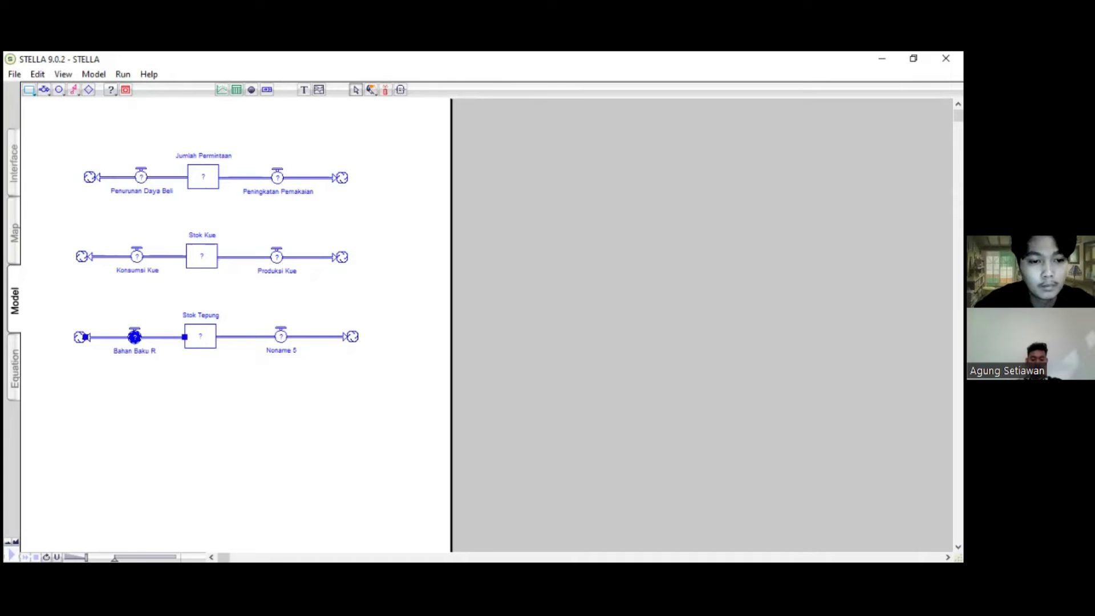
pyautogui.click(291, 351)
pyautogui.write('Produksi Tepung')
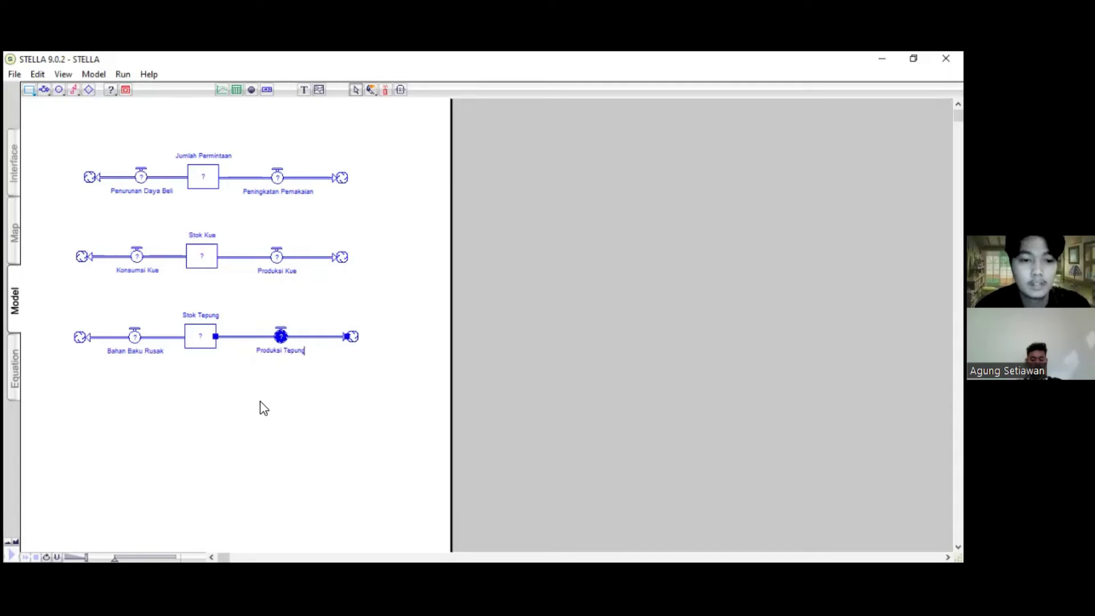
# Place five converters, one above each flow except Konsumsi Kue.
pyautogui.click(59, 89)
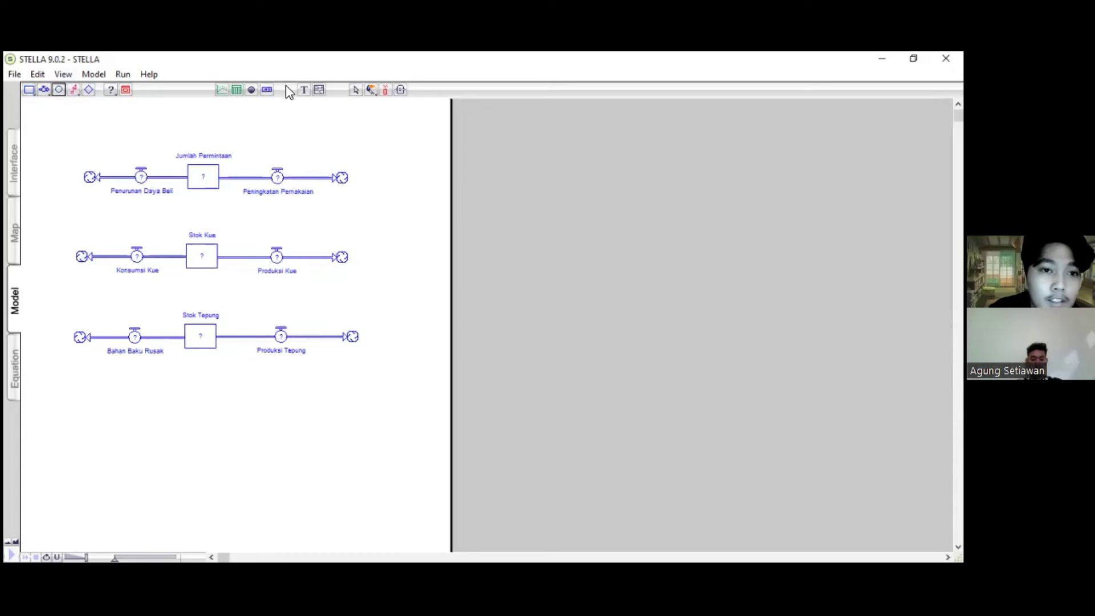
pyautogui.click(300, 132)
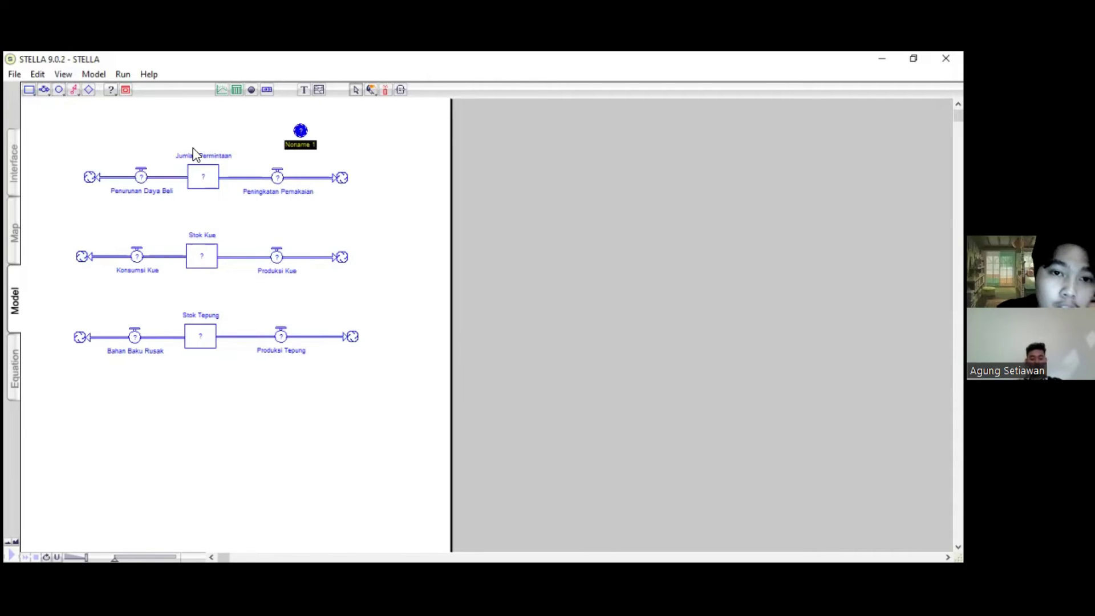
pyautogui.click(59, 89)
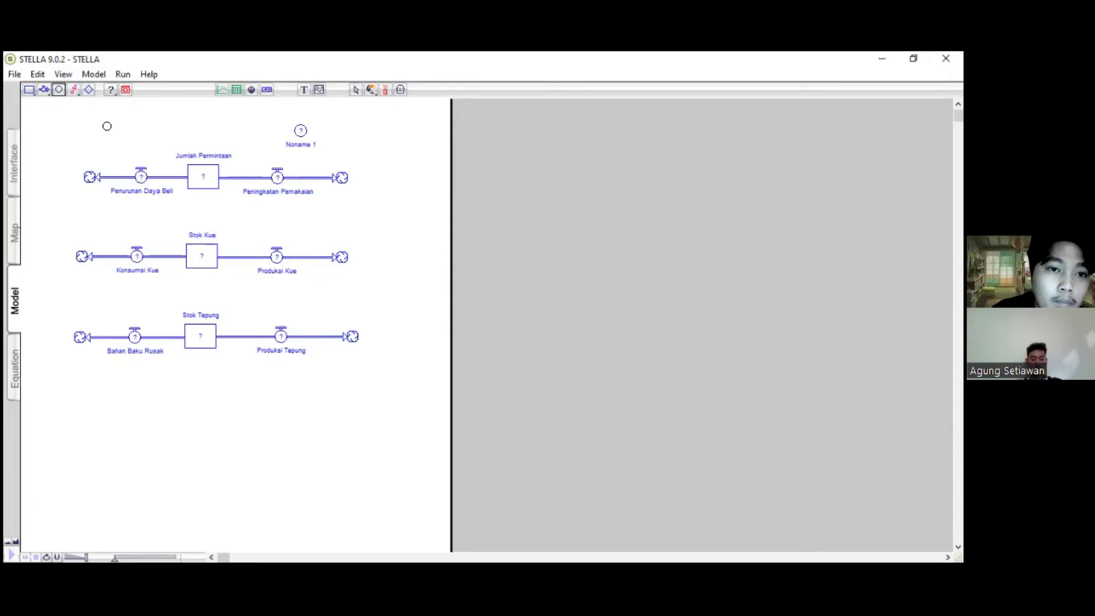
pyautogui.click(105, 125)
pyautogui.click(60, 90)
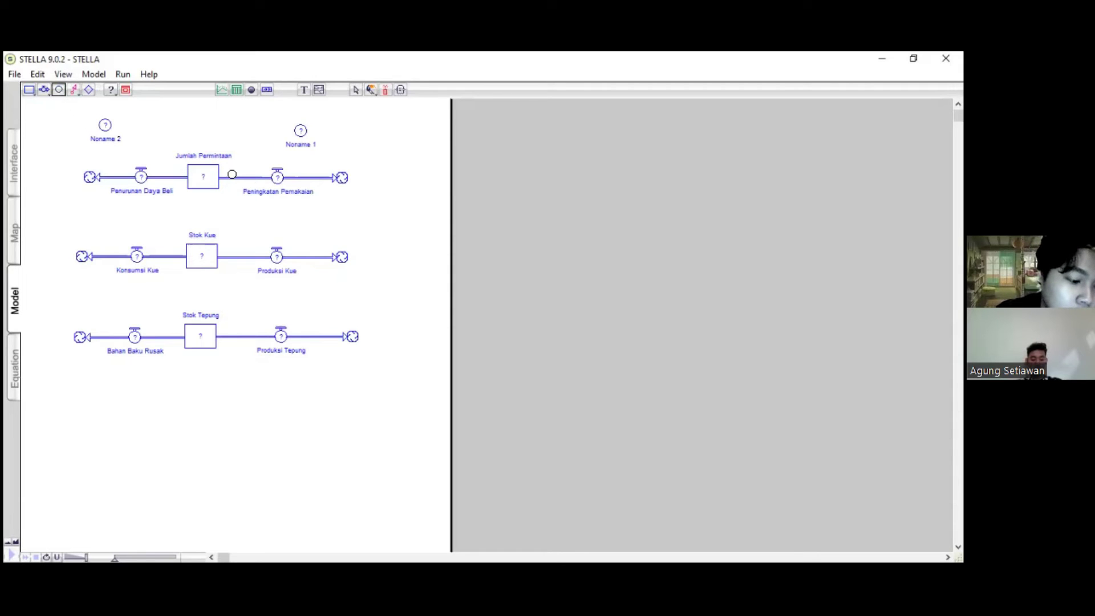
pyautogui.click(317, 227)
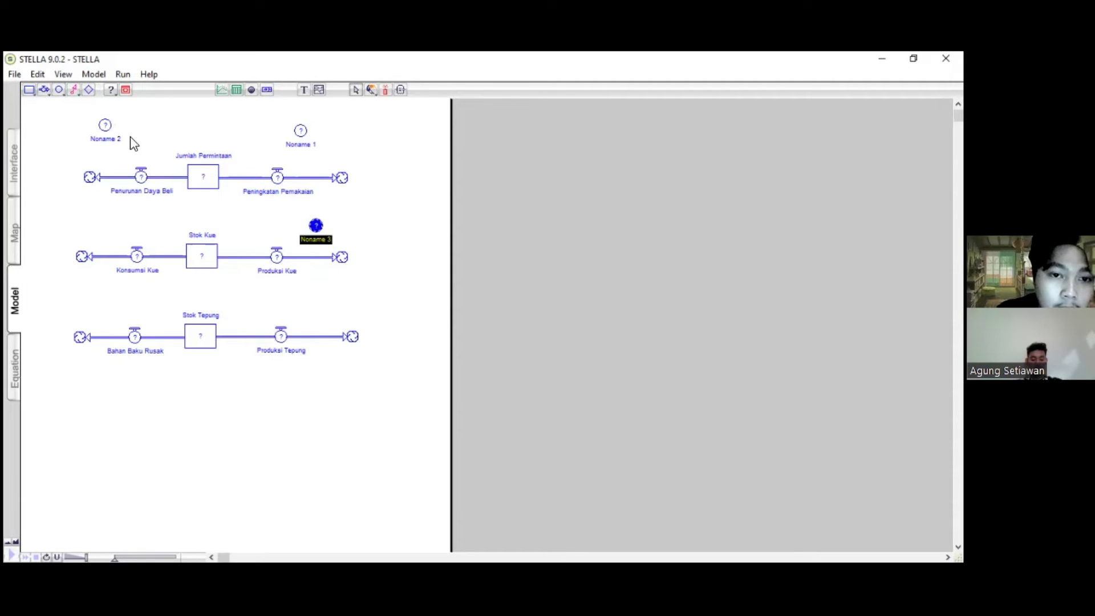
pyautogui.click(58, 91)
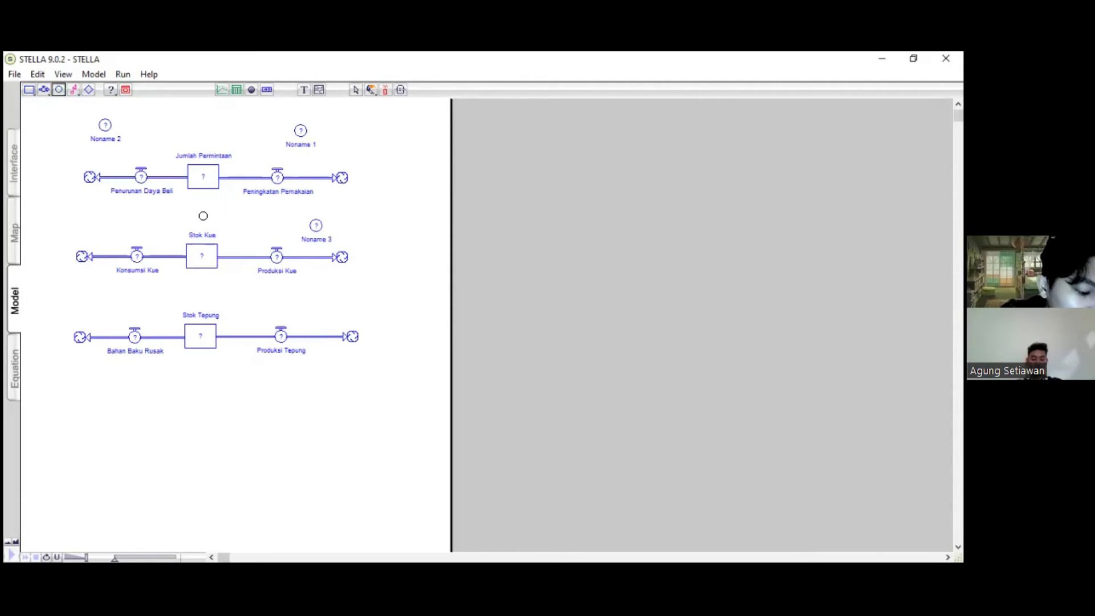
pyautogui.click(322, 303)
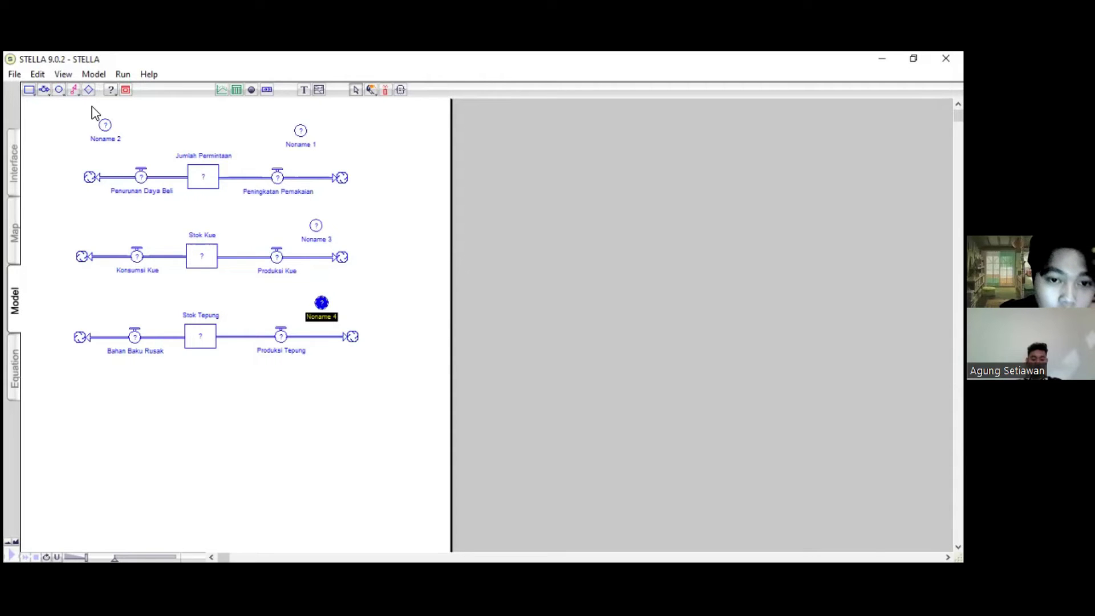
pyautogui.click(58, 90)
pyautogui.click(104, 302)
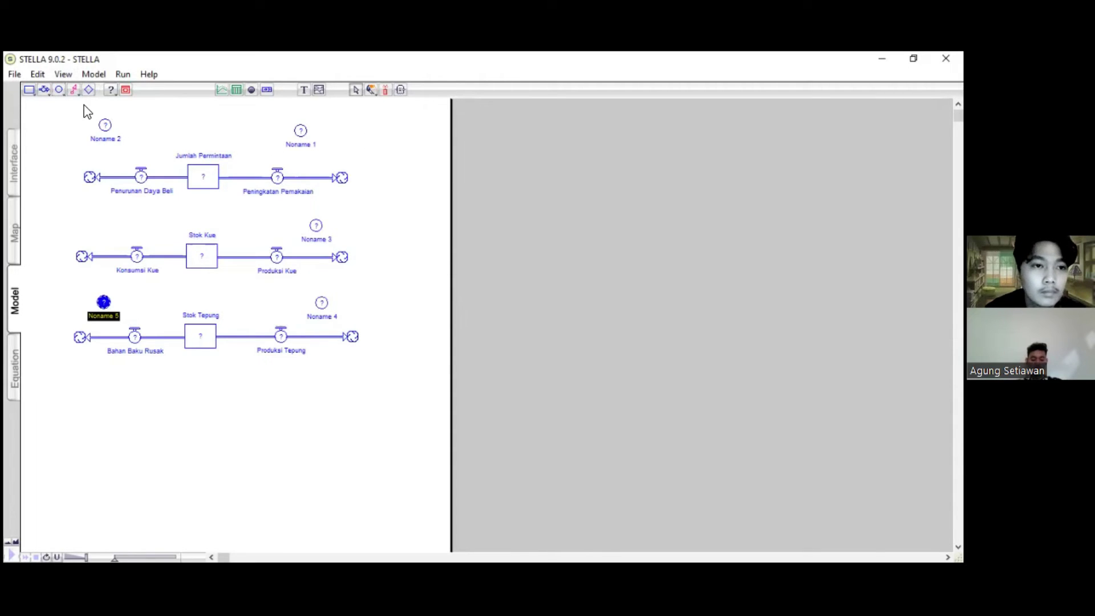
pyautogui.click(75, 90)
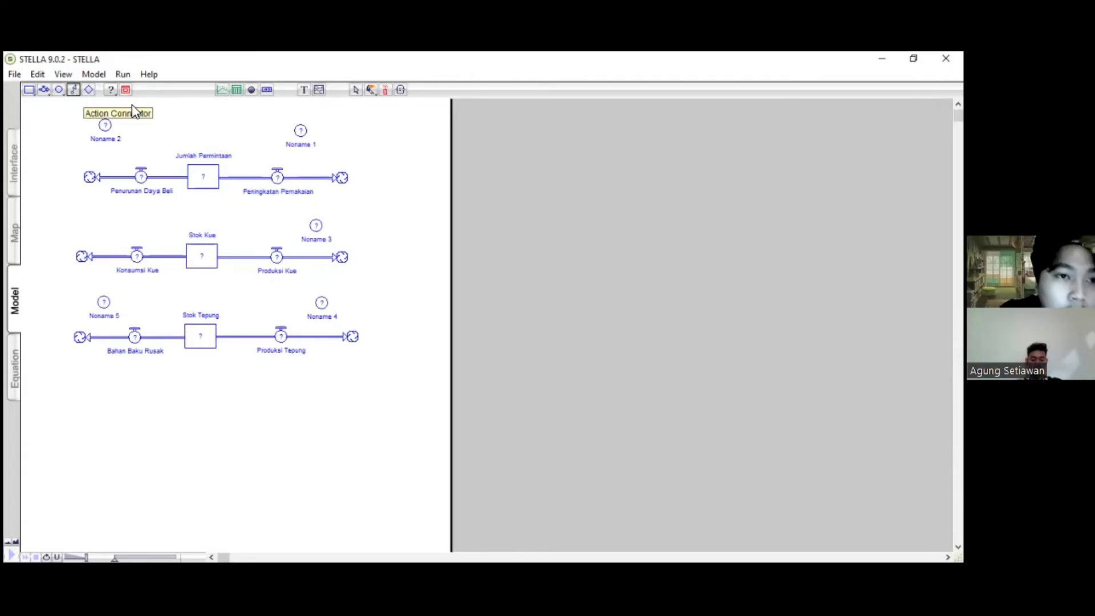
pyautogui.click(58, 90)
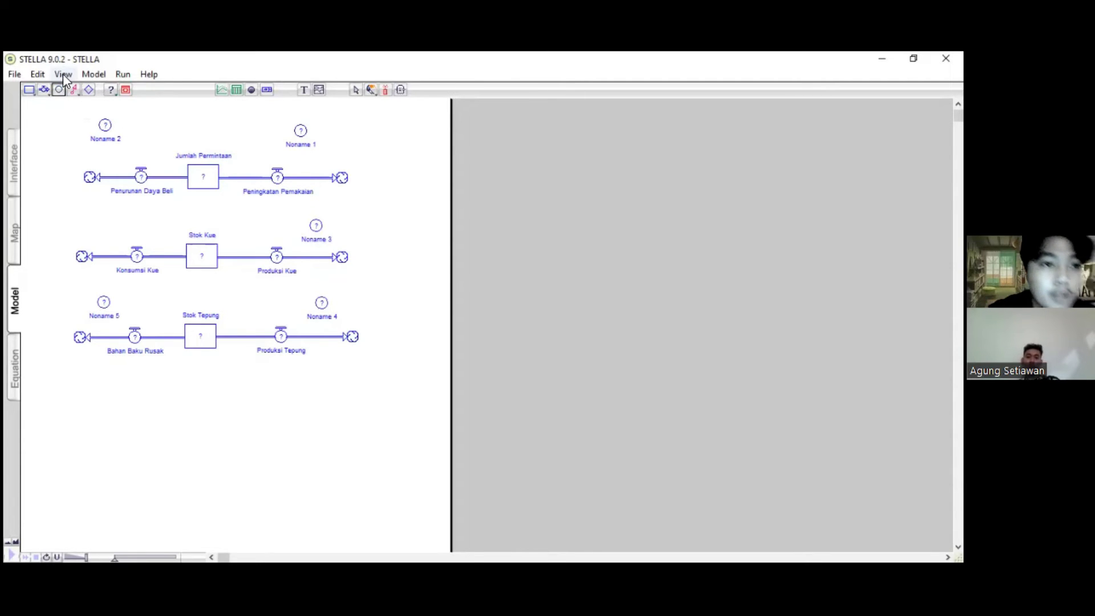
pyautogui.press('Escape')
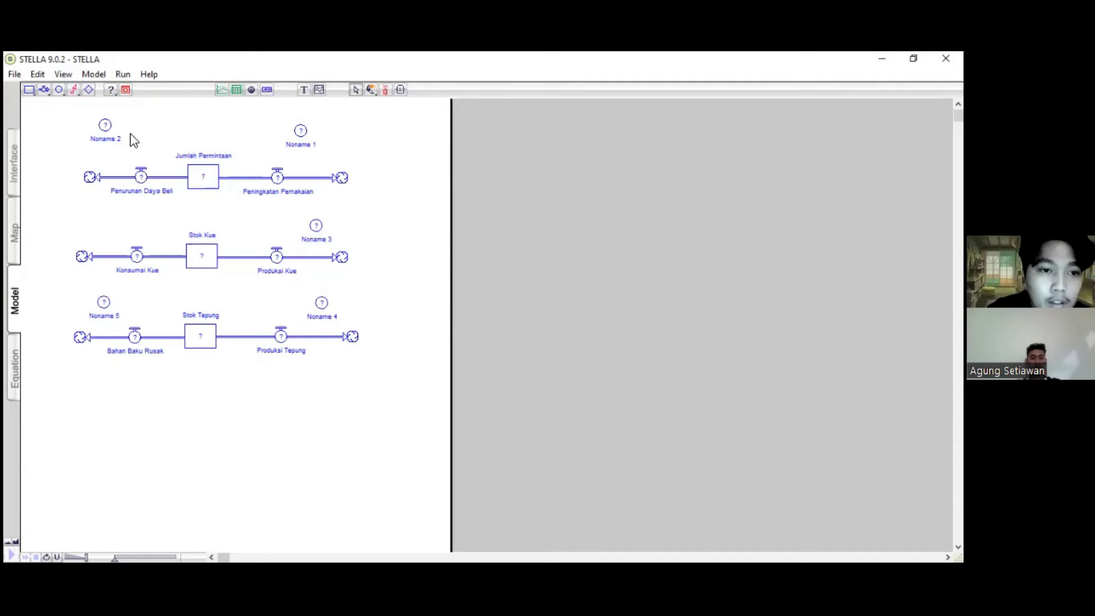
# Rename the converters above Jumlah Permintaan's flows: Presentase Penurunan over Penurunan Daya Beli and Presentase Peningkatan over Peningkatan Pemakaian.
pyautogui.click(109, 141)
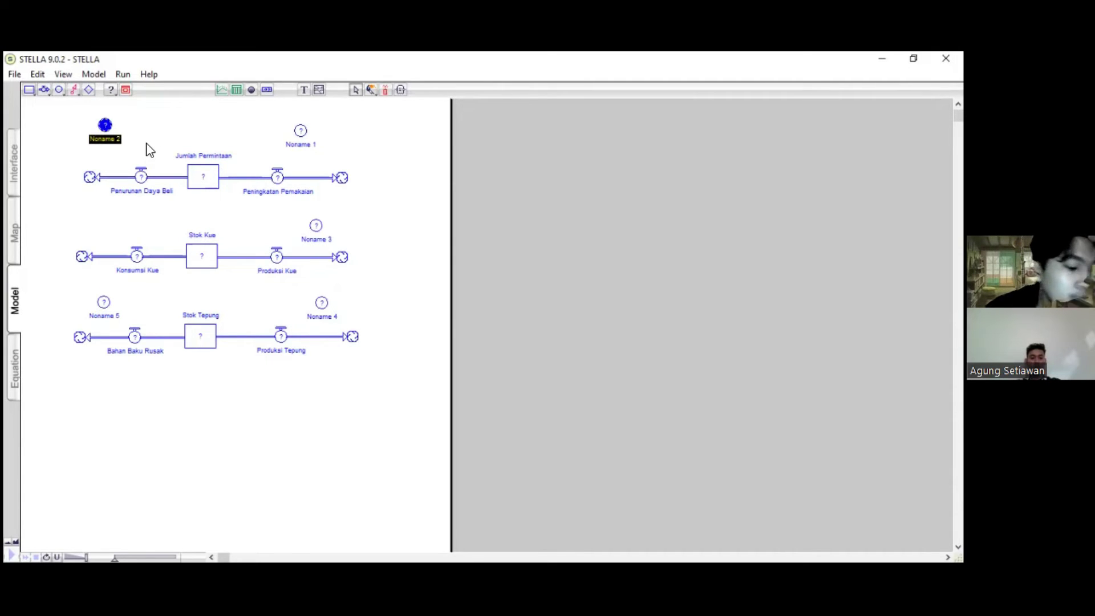
pyautogui.press('BackSpace')
pyautogui.write('Presentas')
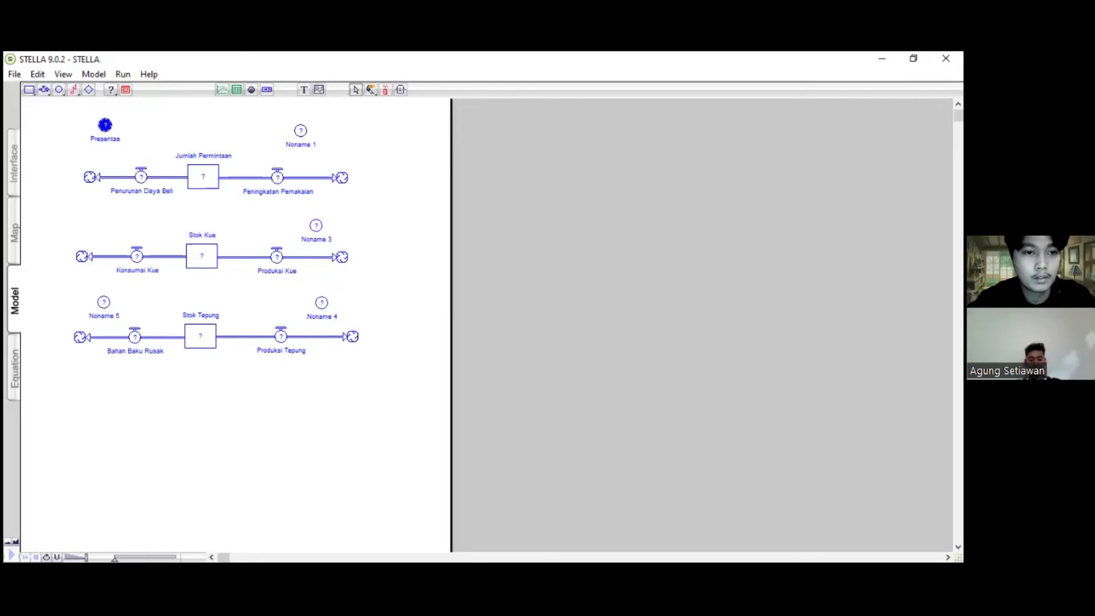
pyautogui.write('e Penurunan')
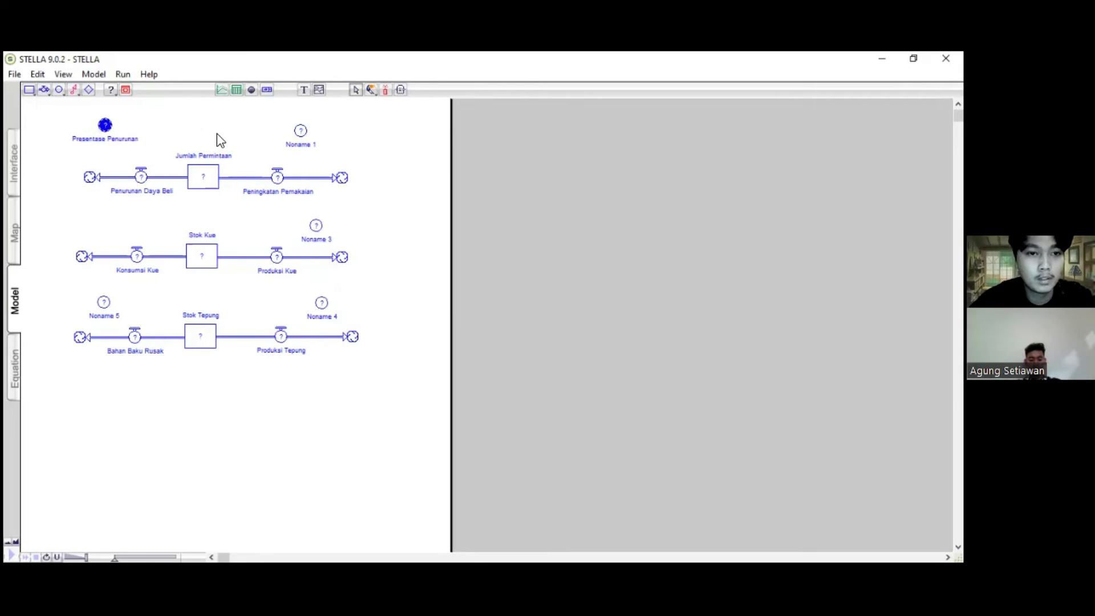
pyautogui.click(305, 144)
pyautogui.write('Presentas')
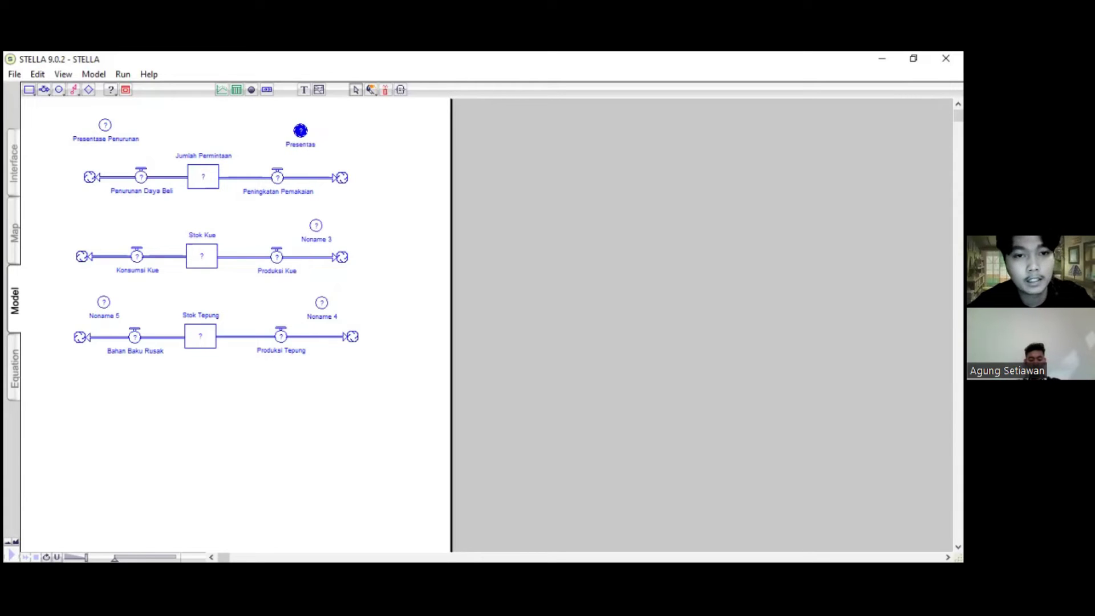
pyautogui.write('e Peningkatan')
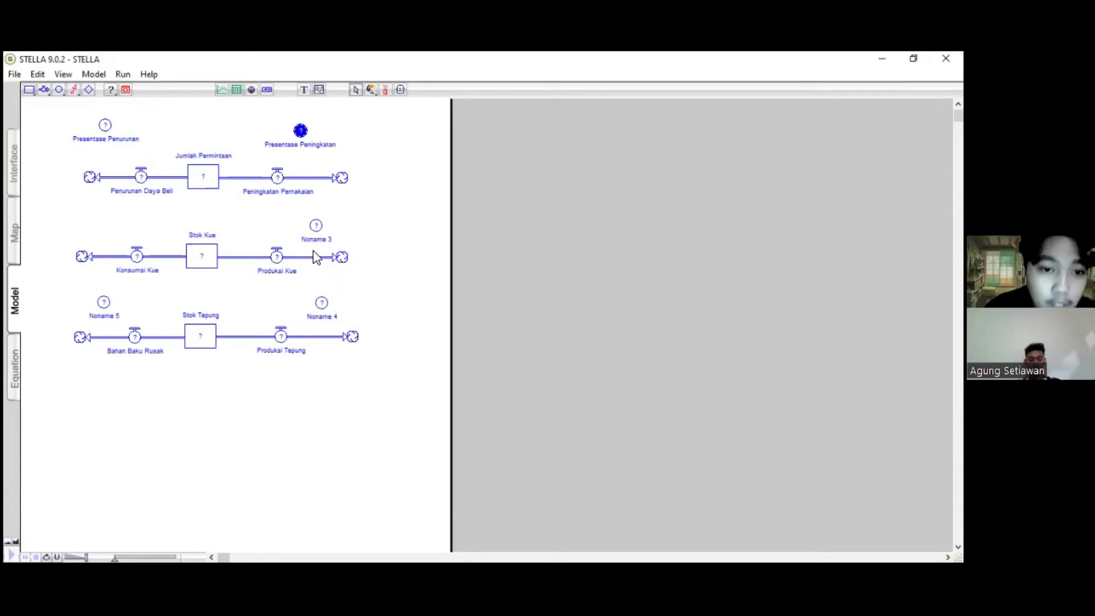
# Rename the converter above the Produksi Kue flow as Komposisi Penggunaan Bahan Baku Tepung.
pyautogui.click(328, 241)
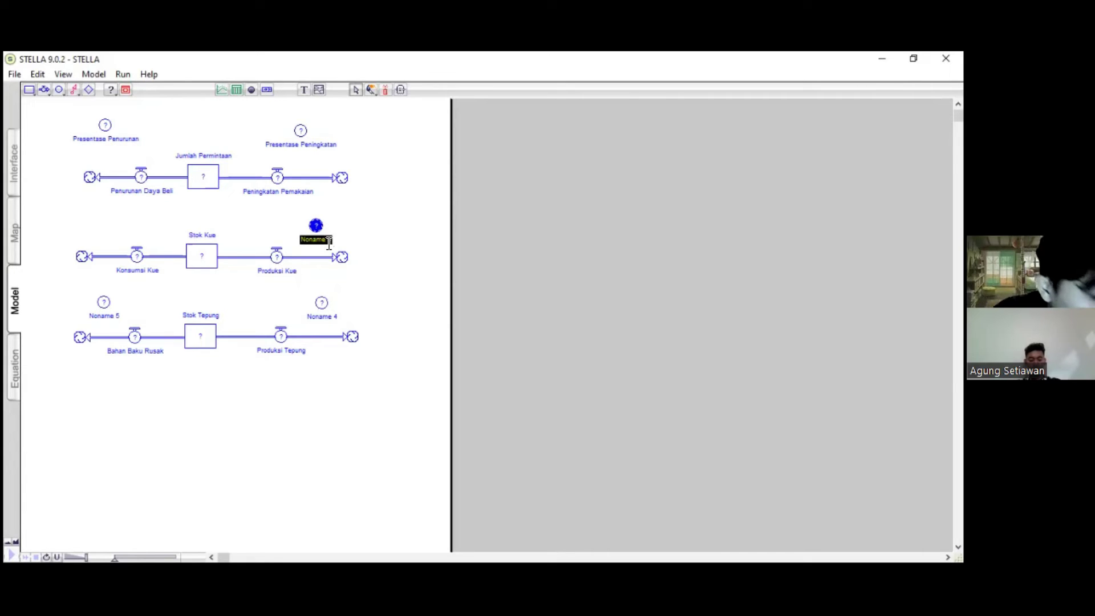
pyautogui.write('Kom')
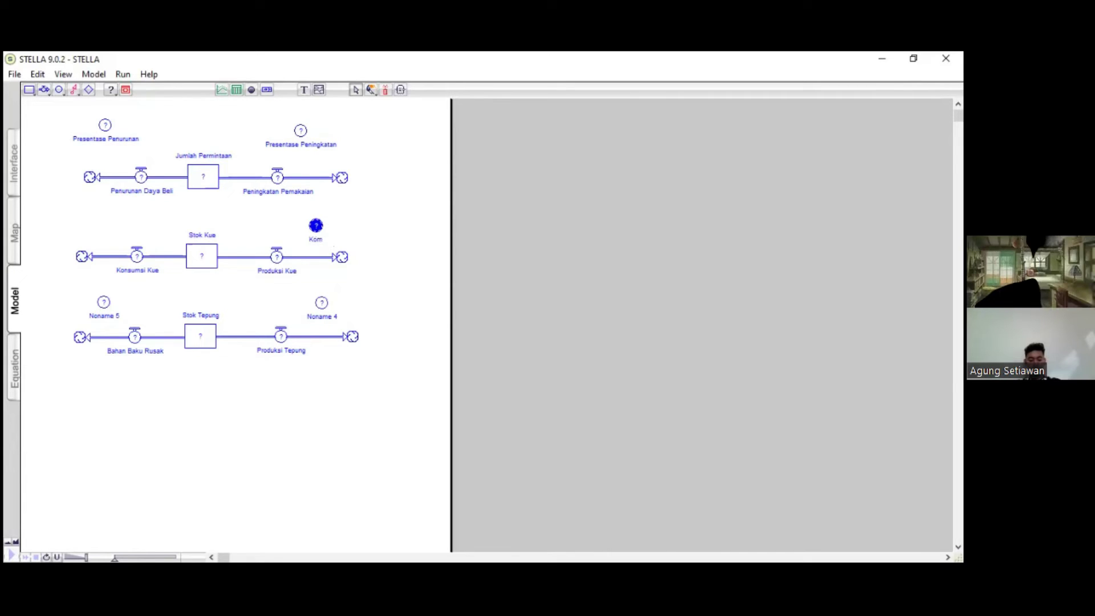
pyautogui.write('posisi Peng')
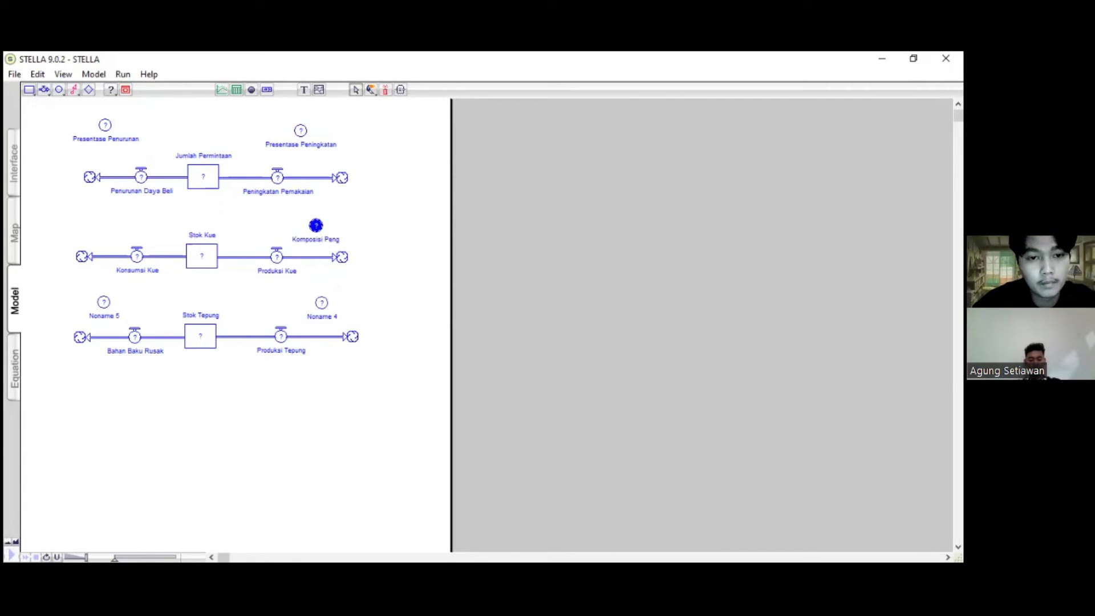
pyautogui.write('gunaan Bahan Baku')
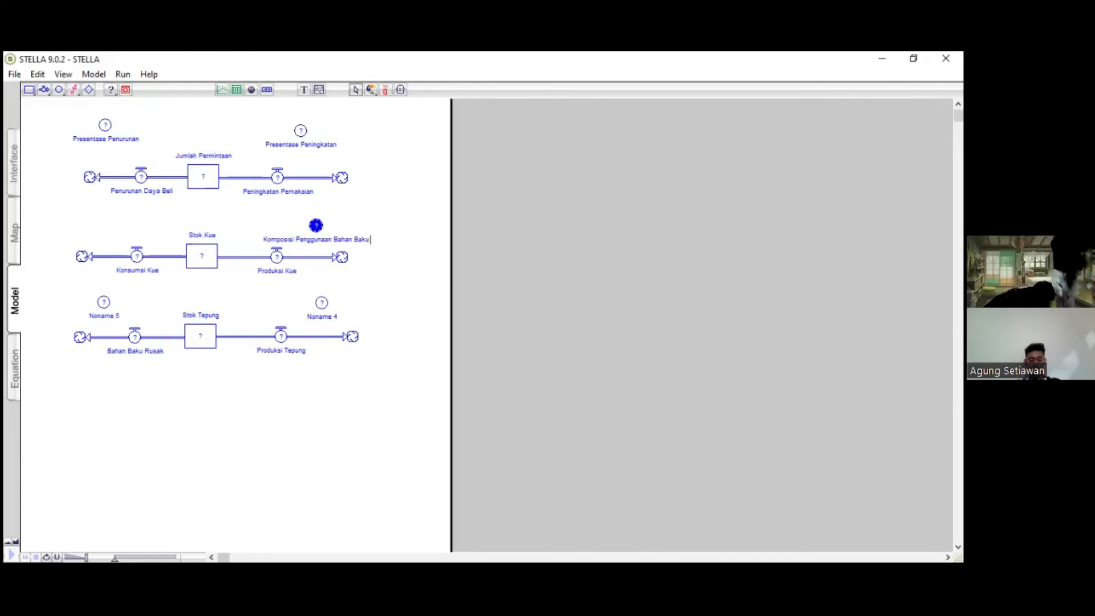
pyautogui.write(' Tepung')
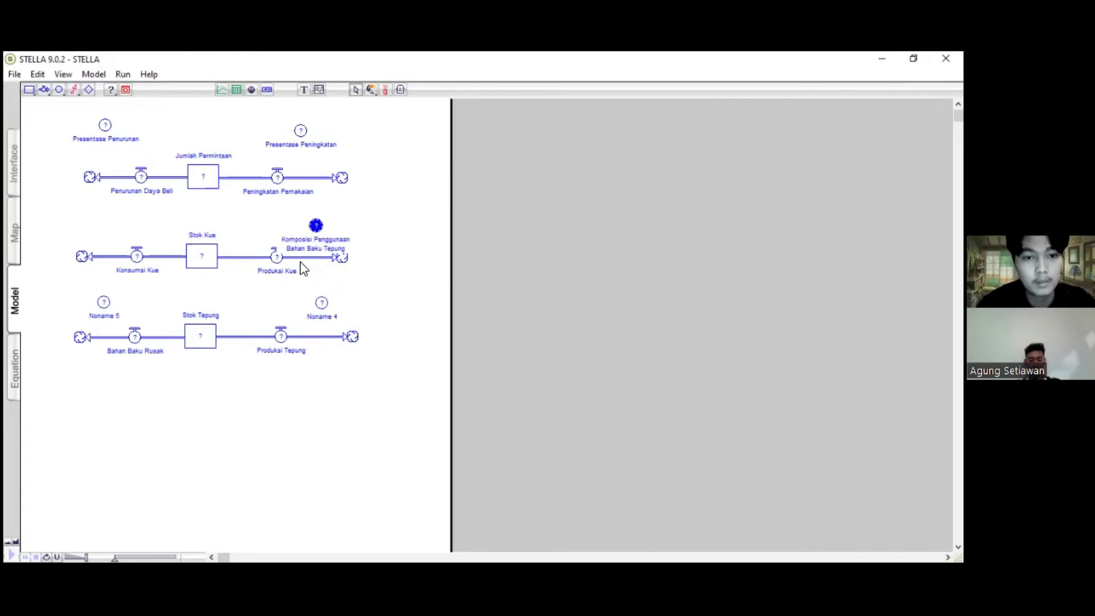
# Rename the converters above Stok Tepung's flows: Presentase Kerusakan over Bahan Baku Rusak and Presentase Peningkatan Produksi Tepung over Produksi Tepung.
pyautogui.click(106, 317)
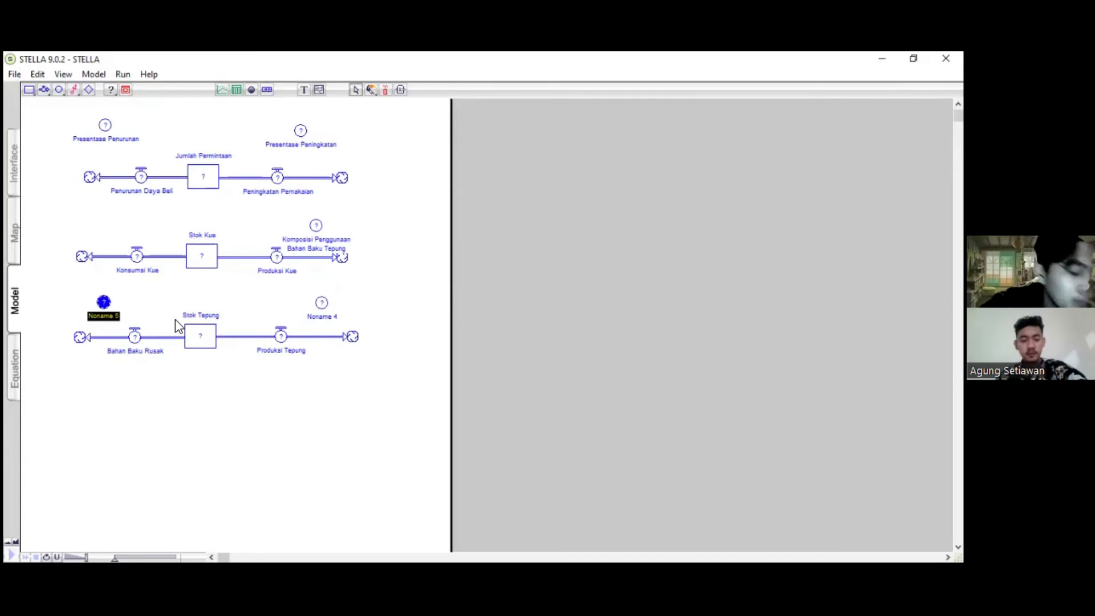
pyautogui.write('P')
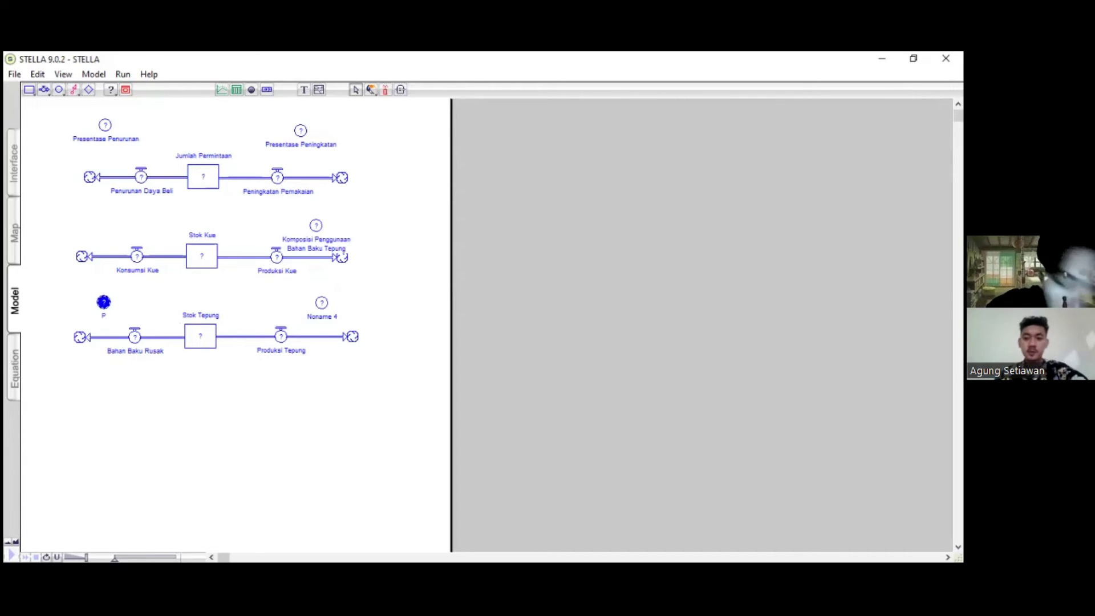
pyautogui.write('resentase Kerusakan')
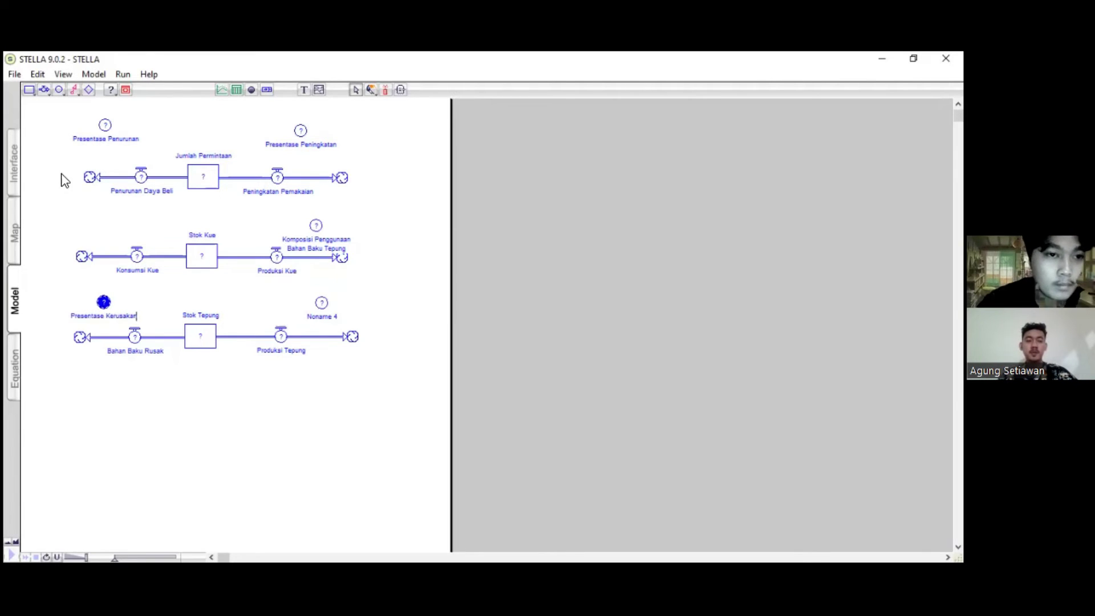
pyautogui.click(319, 318)
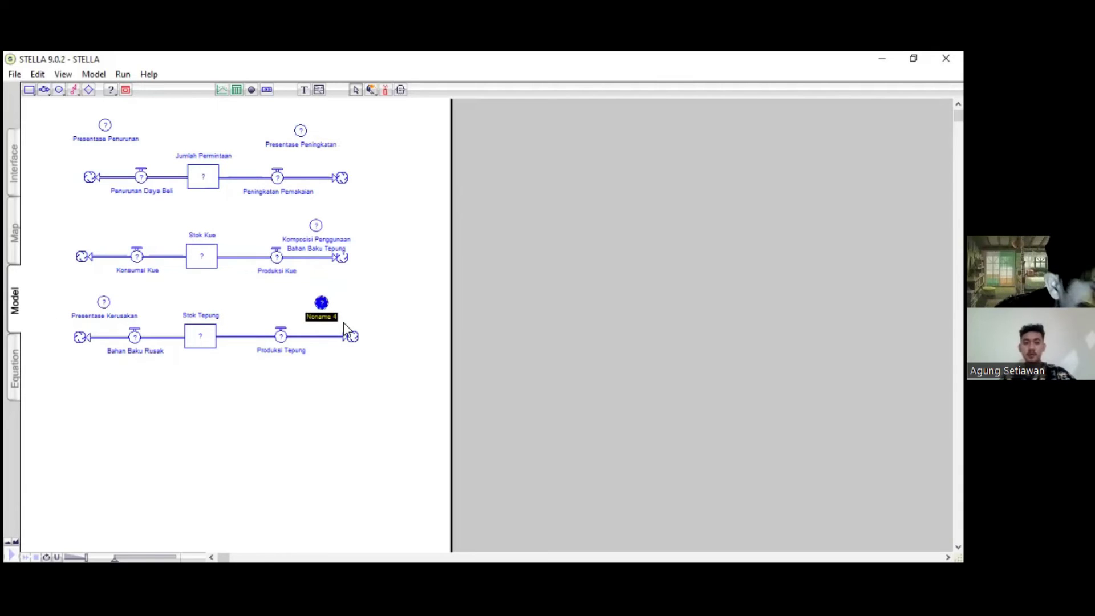
pyautogui.write('Presentase Peningkatan')
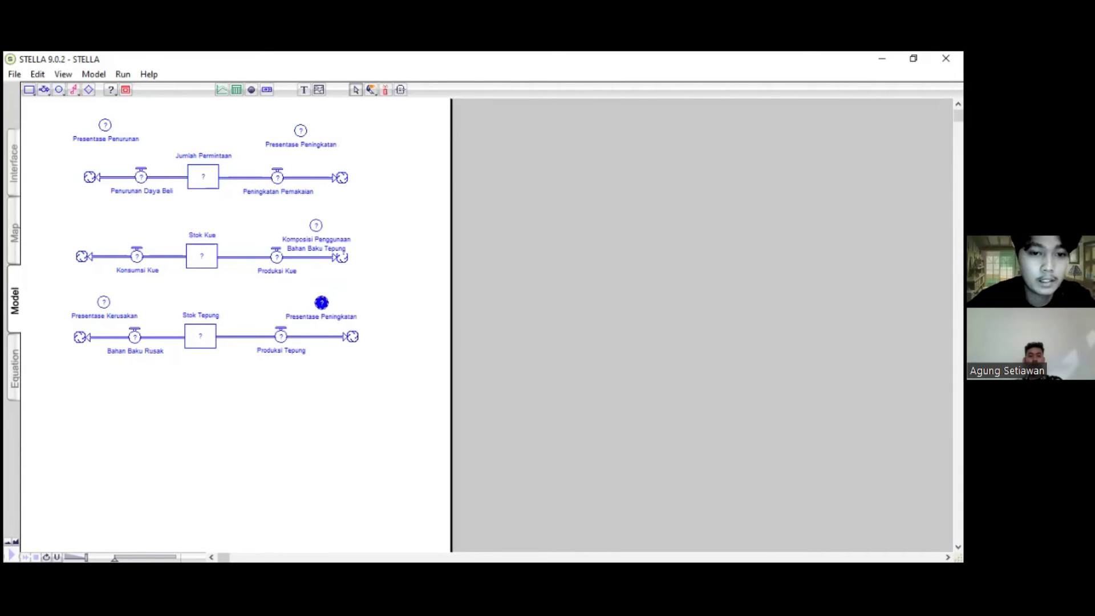
pyautogui.write(' Pr')
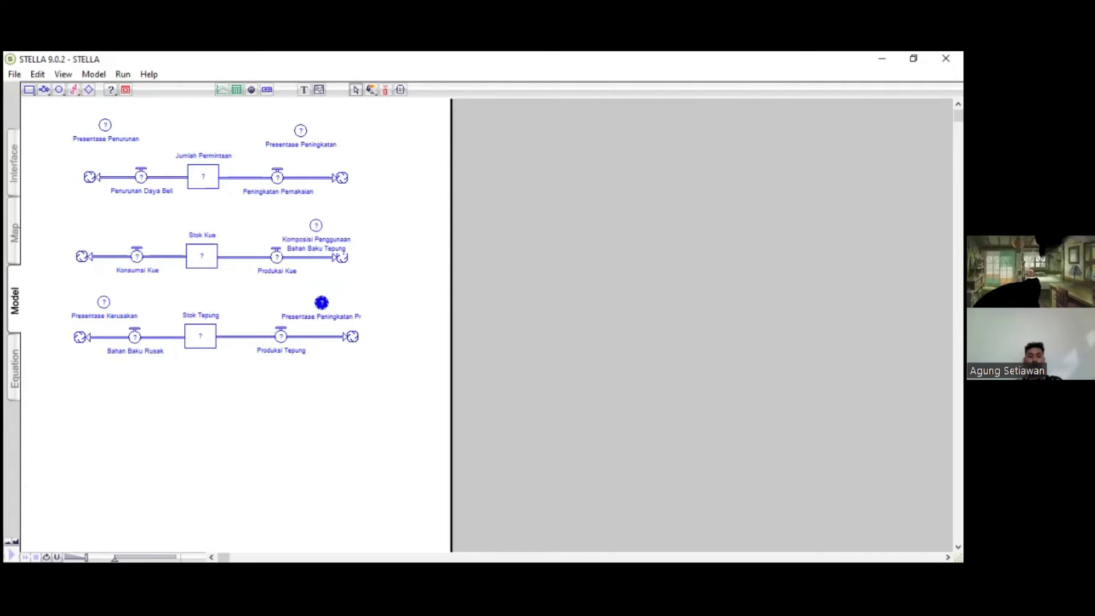
pyautogui.write('oduksi Tepung')
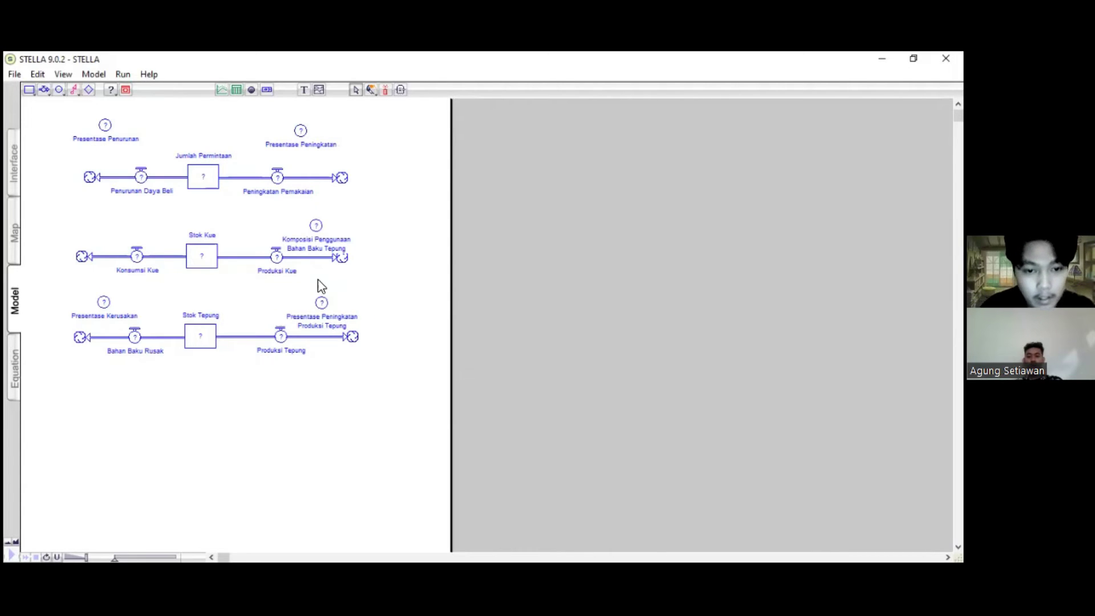
# Move the converters except Presentase Penurunan outward so that their labels are clear of the flows below.
pyautogui.click(323, 302)
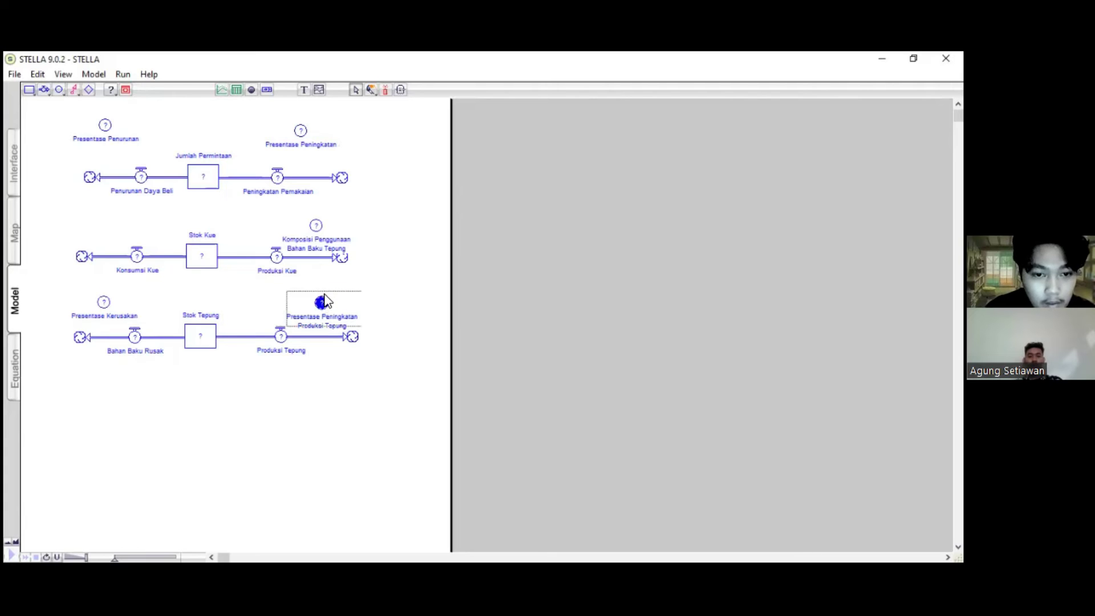
pyautogui.moveTo(324, 300); pyautogui.dragTo(332, 288)
pyautogui.moveTo(105, 302); pyautogui.dragTo(98, 293)
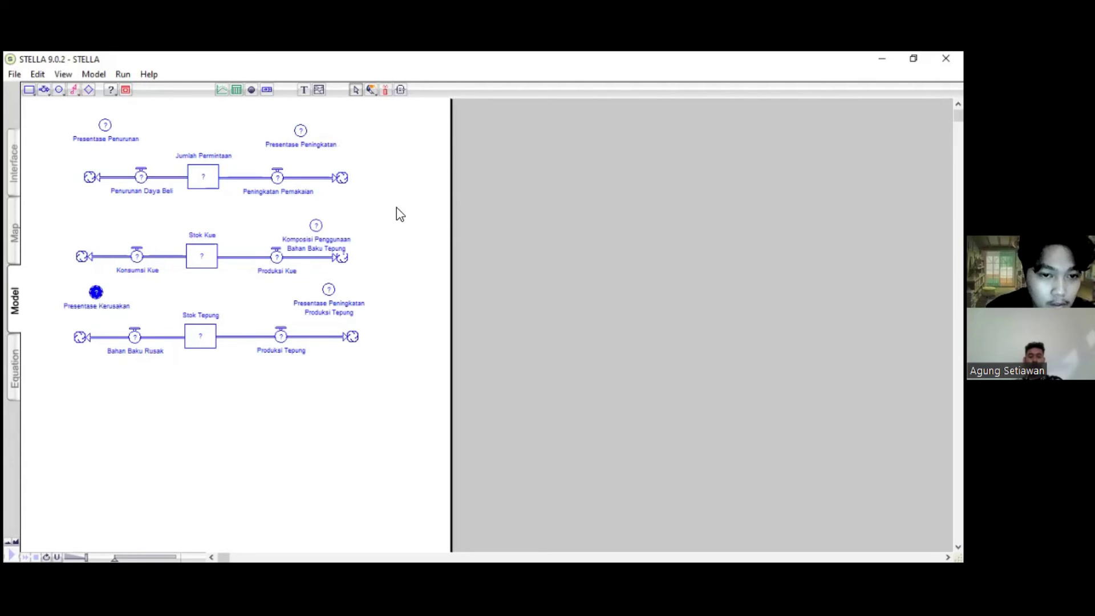
pyautogui.moveTo(319, 226); pyautogui.dragTo(345, 209)
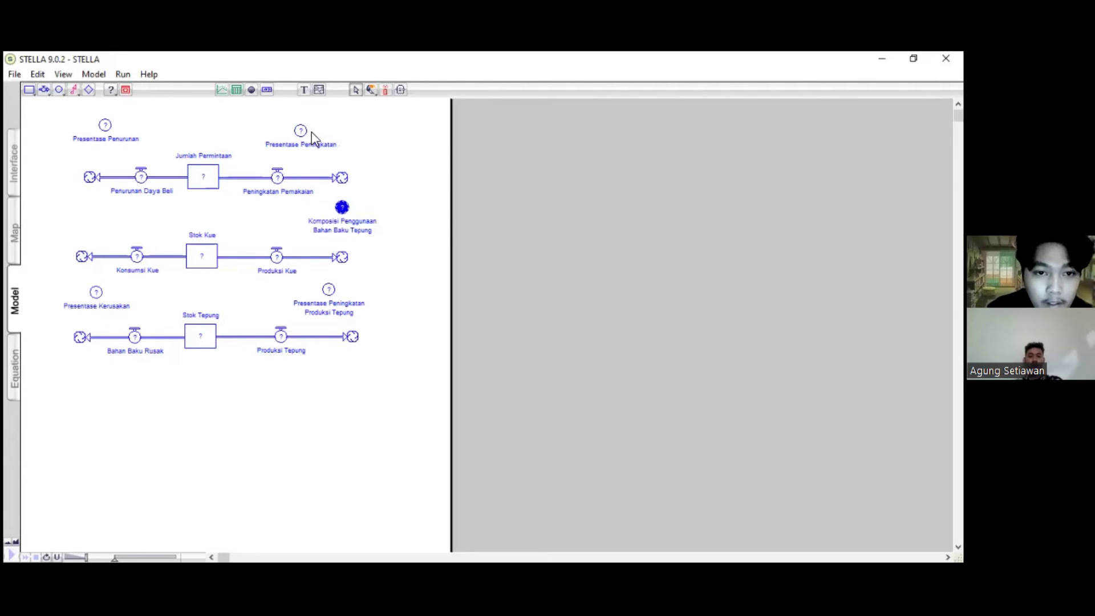
pyautogui.moveTo(306, 135); pyautogui.dragTo(318, 133)
pyautogui.click(363, 139)
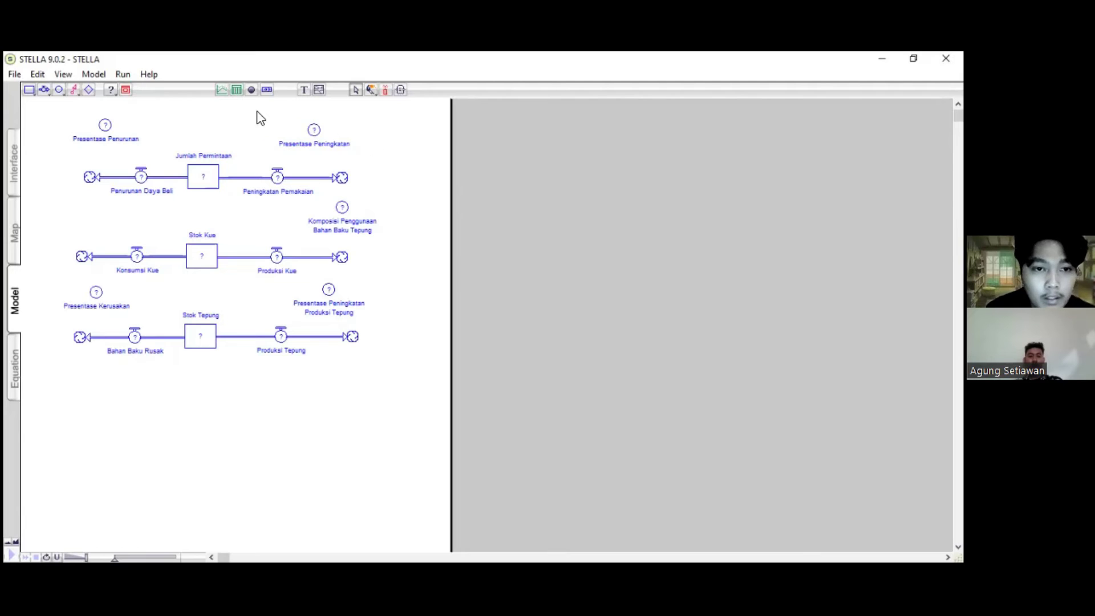
# Draw connectors from Presentase Penurunan to Penurunan Daya Beli and from the upper Presentase Peningkatan to Peningkatan Pemakaian.
pyautogui.click(73, 90)
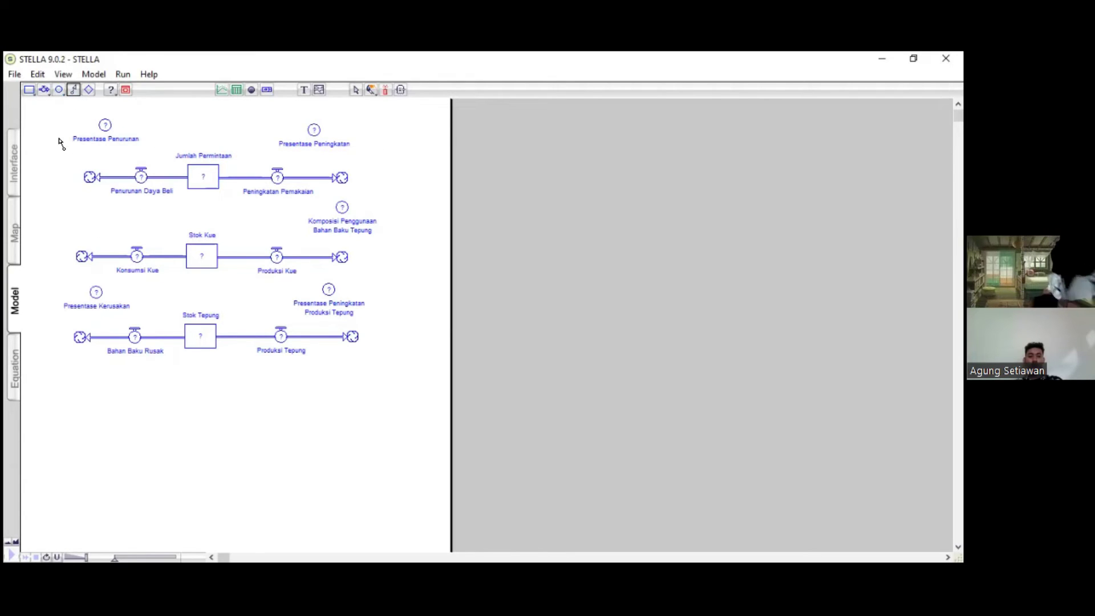
pyautogui.moveTo(107, 128); pyautogui.dragTo(148, 181)
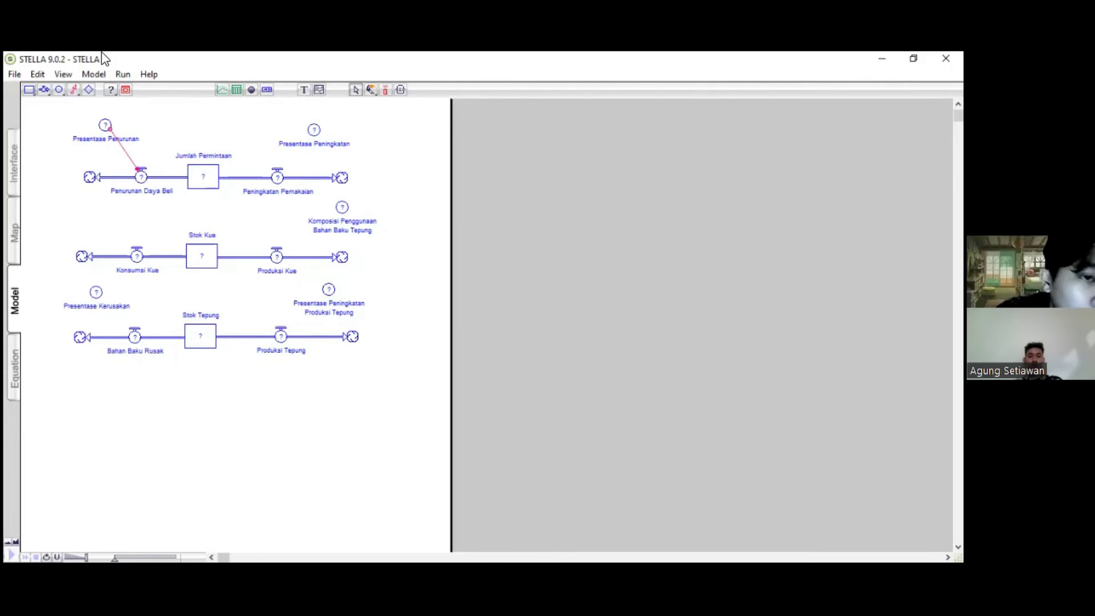
pyautogui.click(75, 89)
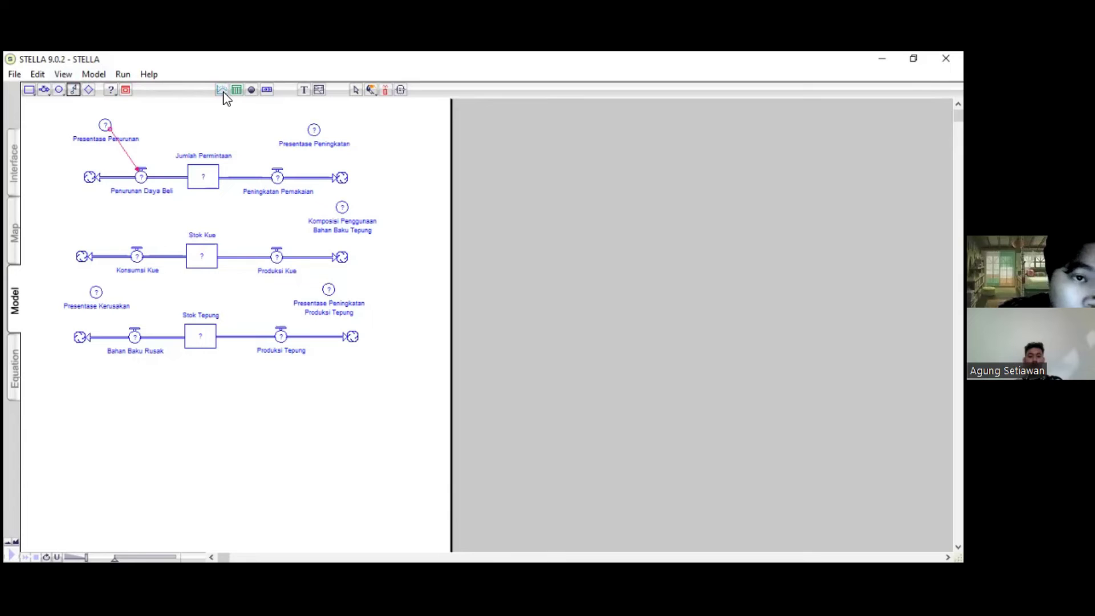
pyautogui.moveTo(313, 135); pyautogui.dragTo(279, 173)
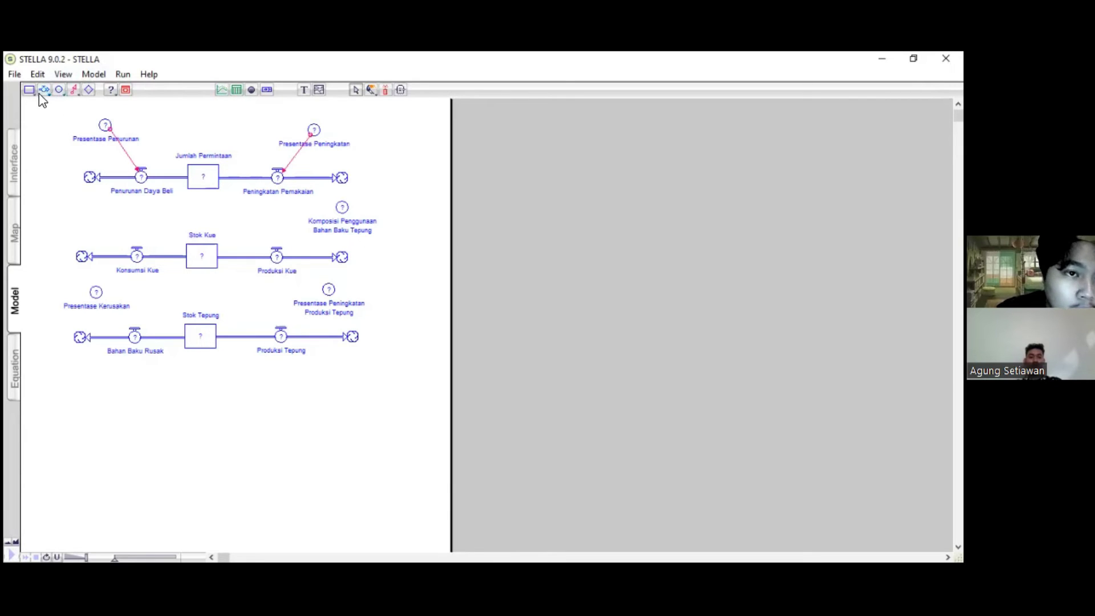
# Draw connectors from the Jumlah Permintaan stock to its two flows, Penurunan Daya Beli and Peningkatan Pemakaian.
pyautogui.click(73, 89)
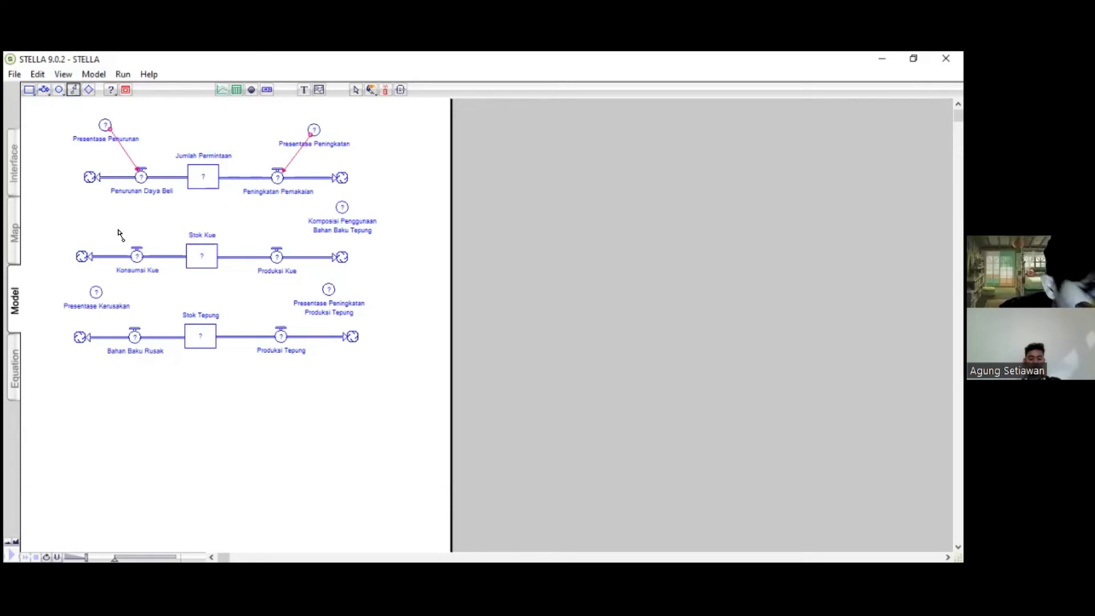
pyautogui.moveTo(206, 183)
pyautogui.mouseDown()
pyautogui.moveTo(157, 161)
pyautogui.moveTo(142, 171)
pyautogui.mouseUp()
pyautogui.click(74, 90)
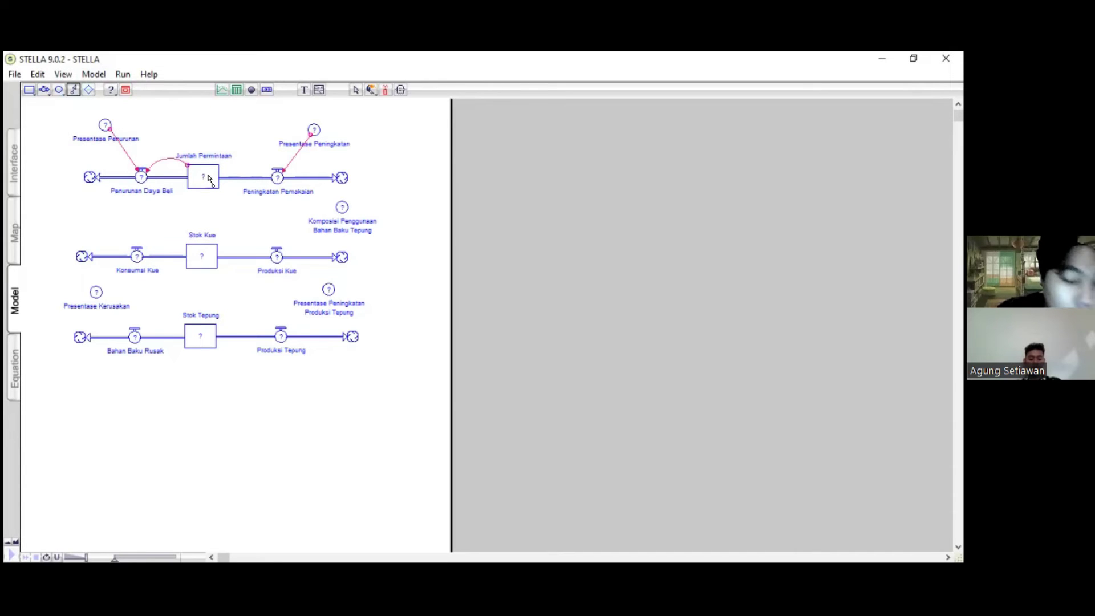
pyautogui.moveTo(208, 179); pyautogui.dragTo(277, 172)
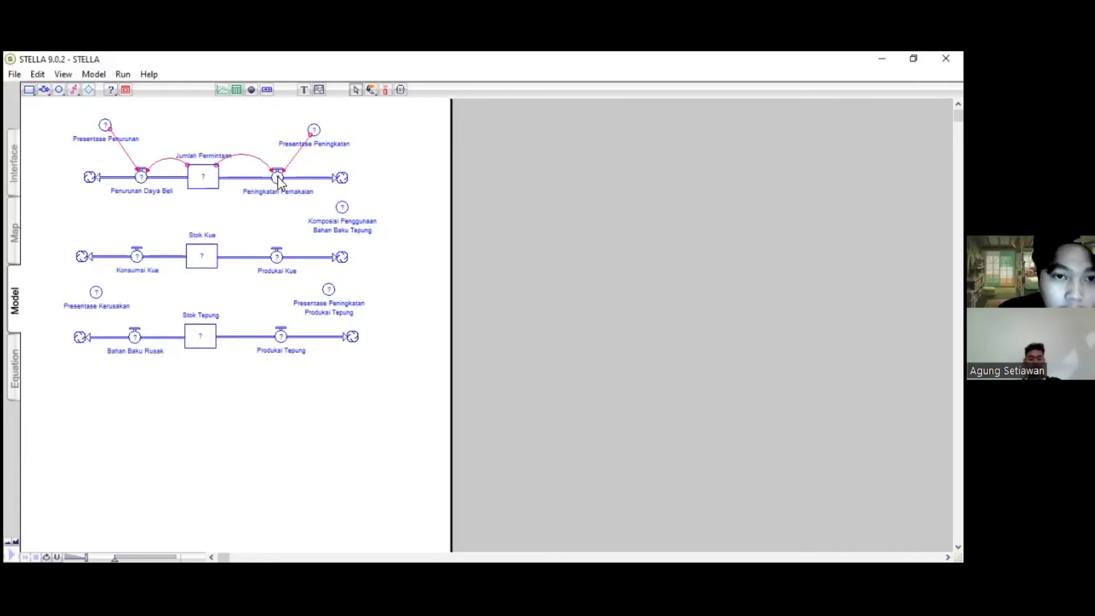
# Connect Komposisi Penggunaan Bahan Baku Tepung to Produksi Kue, and both Jumlah Permintaan and Stok Kue to Konsumsi Kue.
pyautogui.click(74, 89)
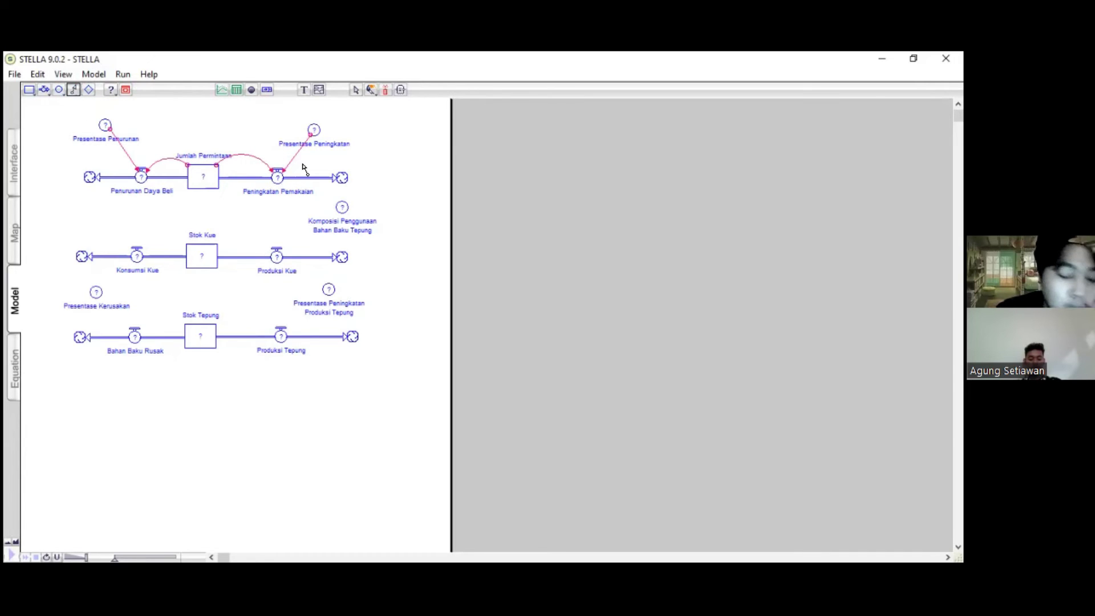
pyautogui.moveTo(340, 208); pyautogui.dragTo(281, 259)
pyautogui.click(73, 89)
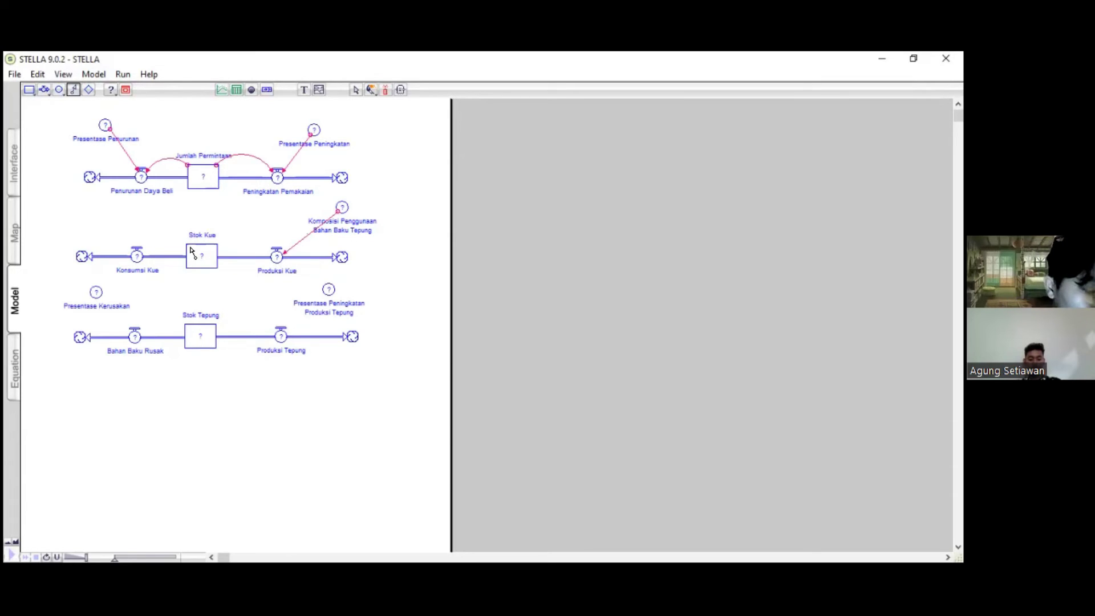
pyautogui.moveTo(200, 182); pyautogui.dragTo(136, 257)
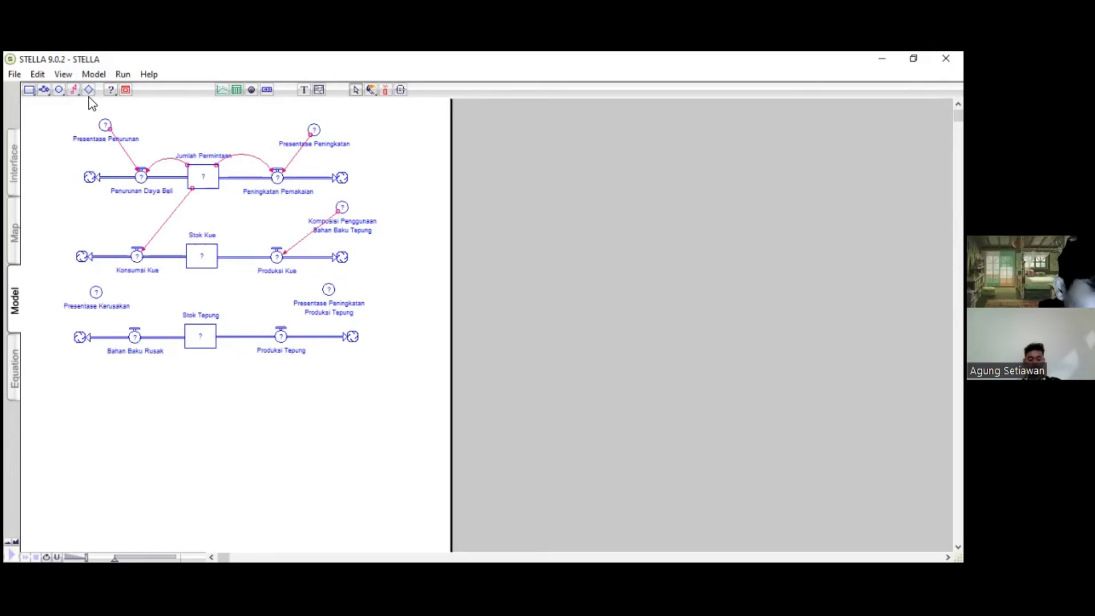
pyautogui.click(73, 90)
pyautogui.moveTo(198, 245); pyautogui.dragTo(138, 254)
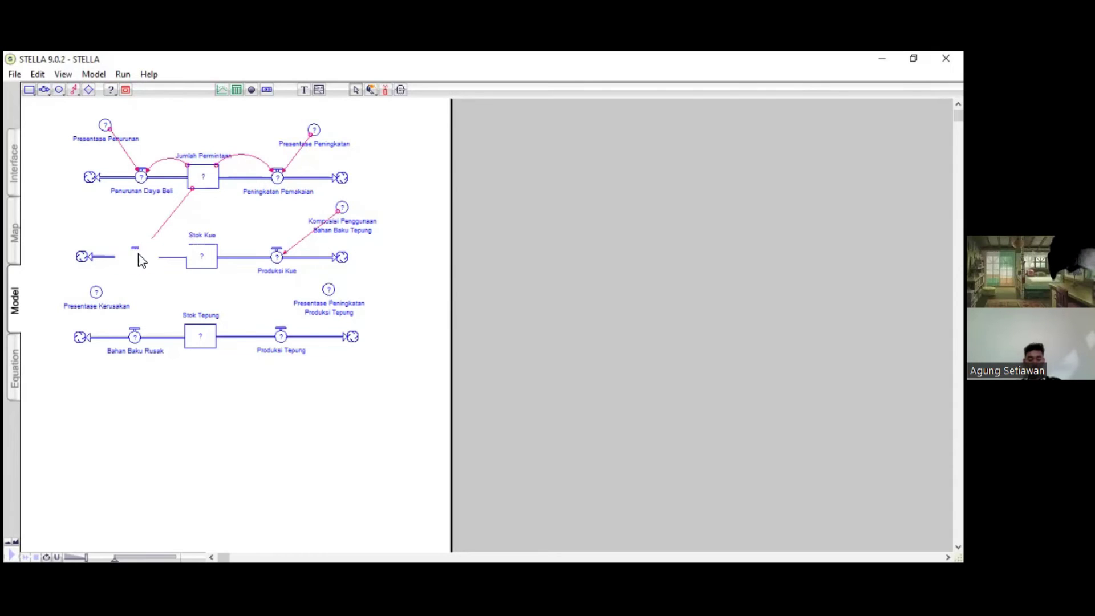
# Draw connectors from Presentase Kerusakan to Bahan Baku Rusak and from Presentase Peningkatan Produksi Tepung to Produksi Tepung.
pyautogui.click(73, 89)
pyautogui.moveTo(97, 293); pyautogui.dragTo(135, 338)
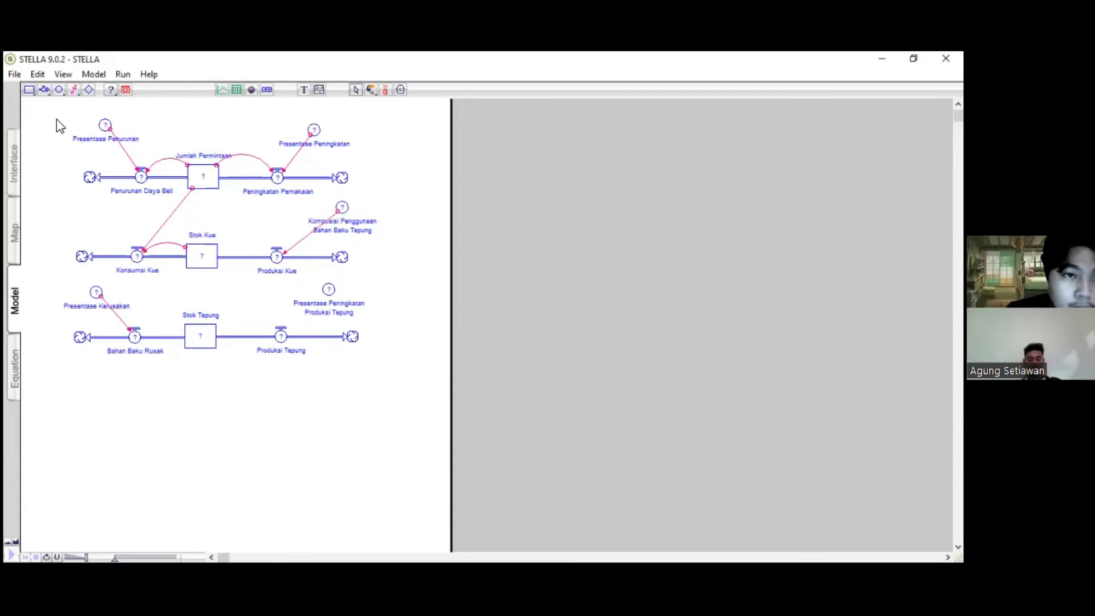
pyautogui.click(74, 90)
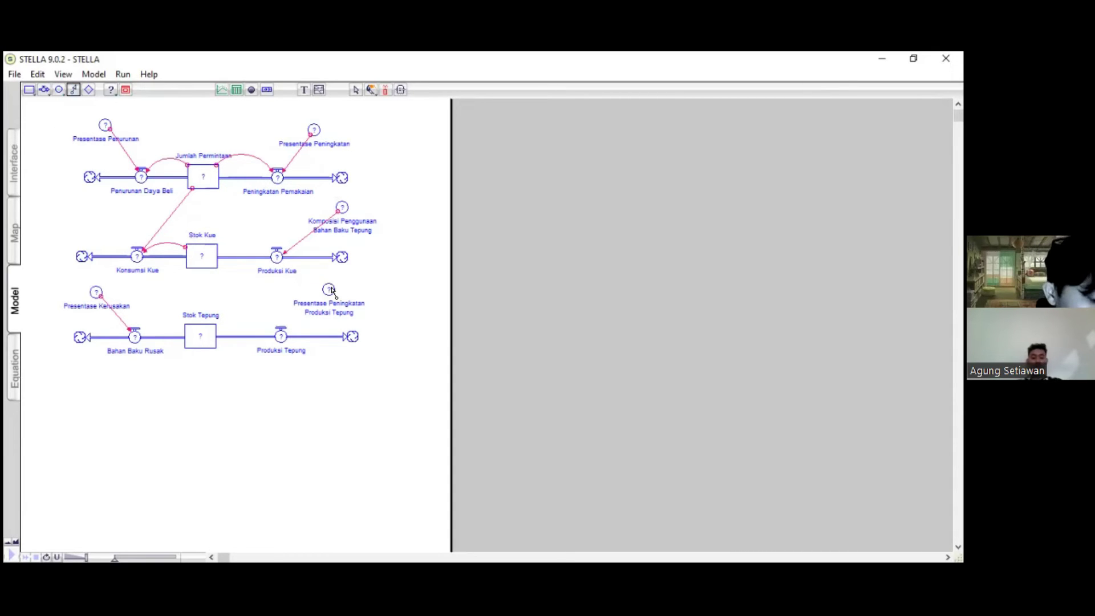
pyautogui.moveTo(333, 288)
pyautogui.mouseDown()
pyautogui.moveTo(311, 327)
pyautogui.moveTo(287, 337)
pyautogui.mouseUp()
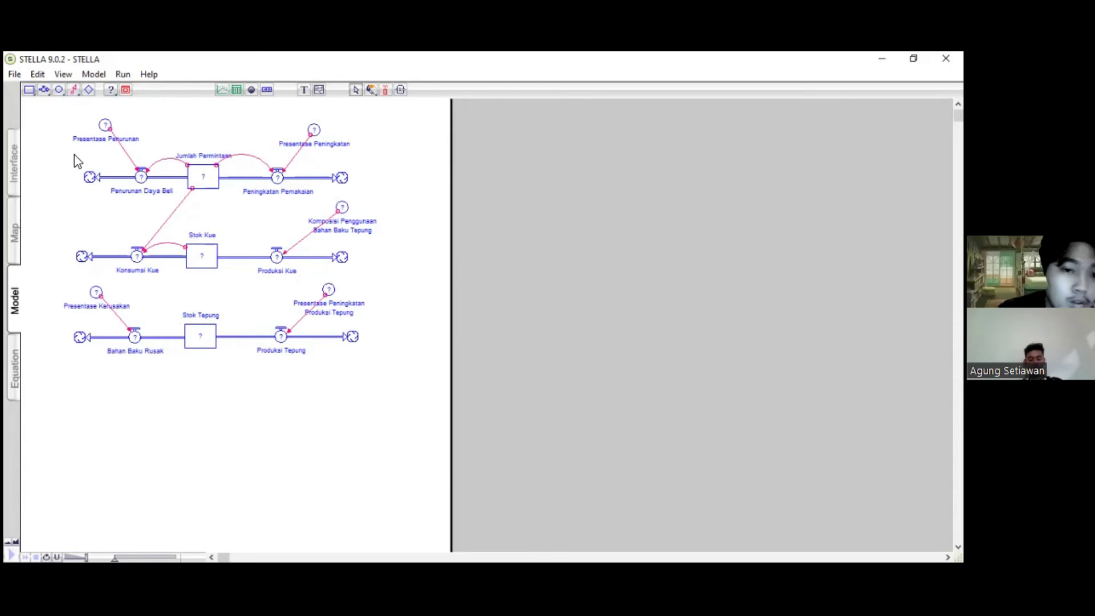
# Draw connectors from the Stok Tepung stock to Bahan Baku Rusak, Produksi Tepung and Produksi Kue.
pyautogui.click(74, 89)
pyautogui.moveTo(203, 330); pyautogui.dragTo(140, 338)
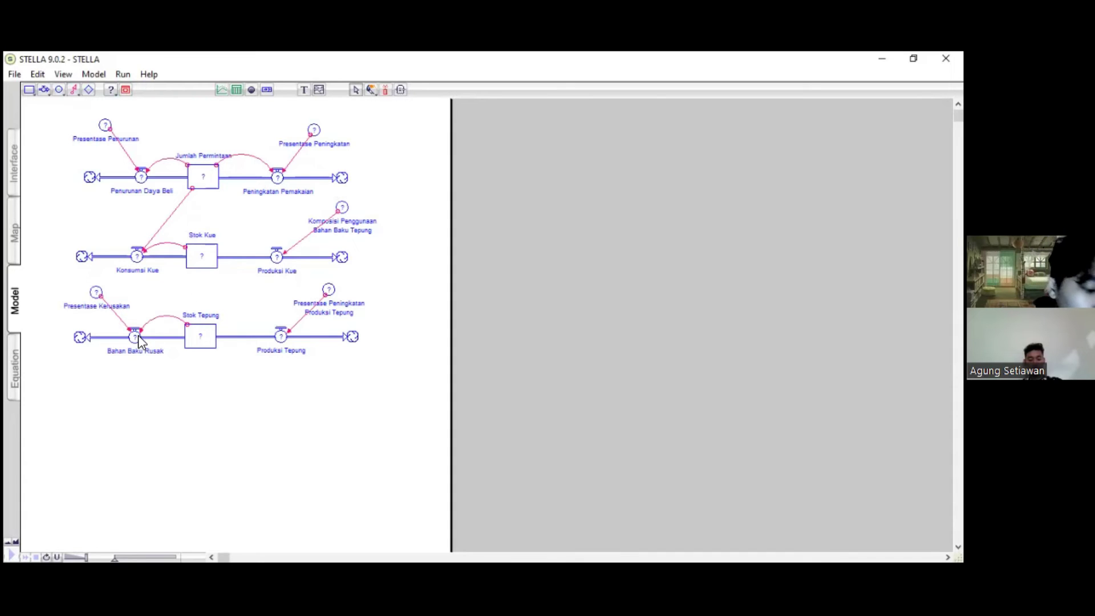
pyautogui.click(74, 89)
pyautogui.moveTo(205, 319)
pyautogui.mouseDown()
pyautogui.moveTo(206, 334)
pyautogui.moveTo(281, 337)
pyautogui.mouseUp()
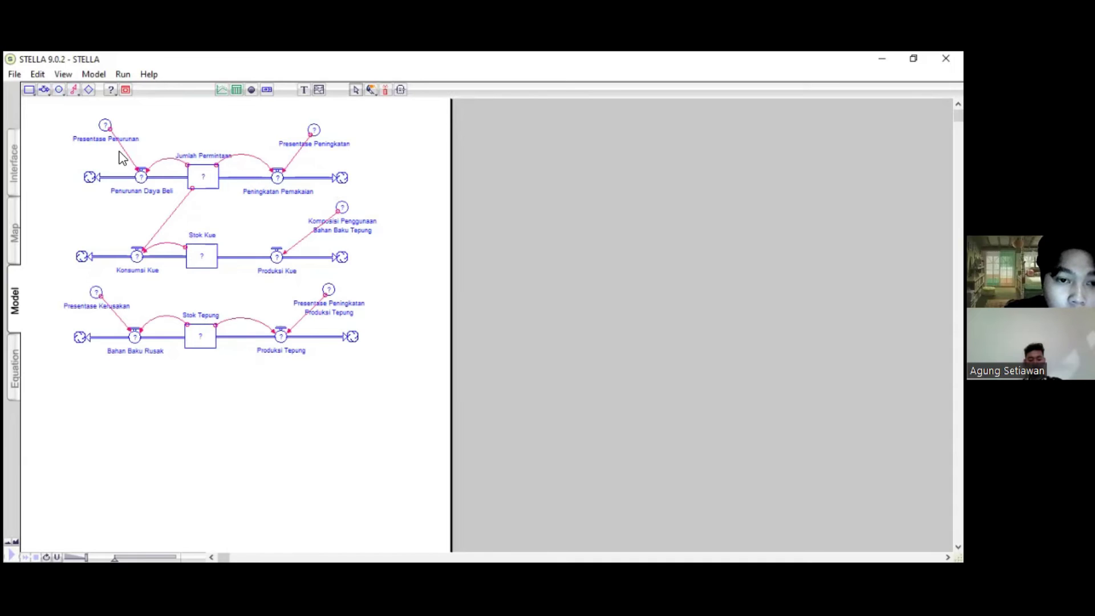
pyautogui.click(73, 89)
pyautogui.moveTo(198, 334)
pyautogui.mouseDown()
pyautogui.moveTo(288, 281)
pyautogui.moveTo(276, 260)
pyautogui.mouseUp()
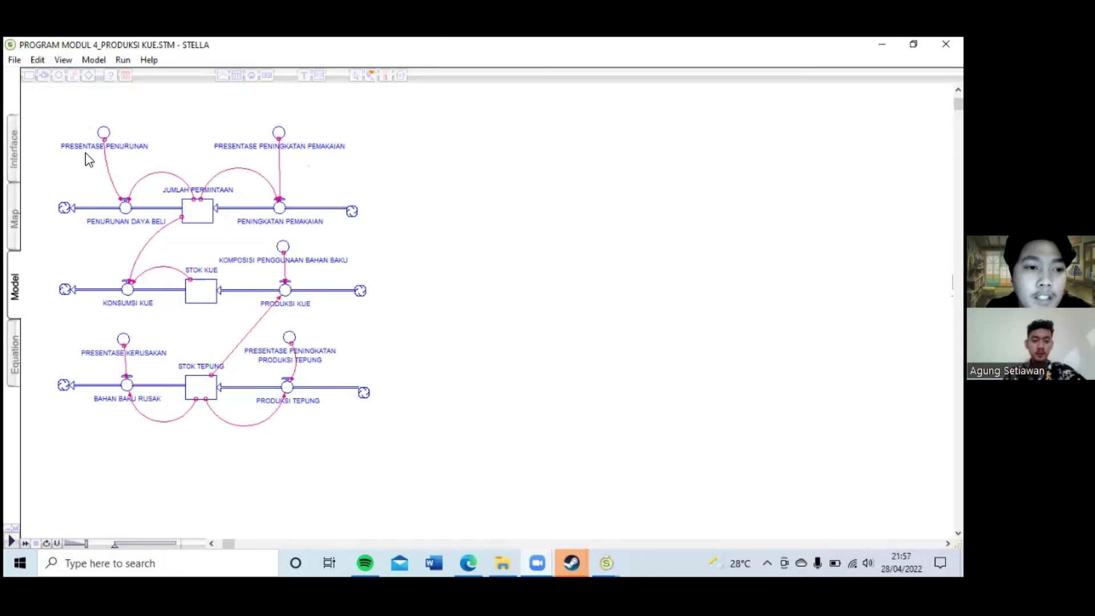
# Review the value of the PRESENTASE PENURUNAN converter and the equation of the PENURUNAN DAYA BELI flow.
pyautogui.click(103, 133)
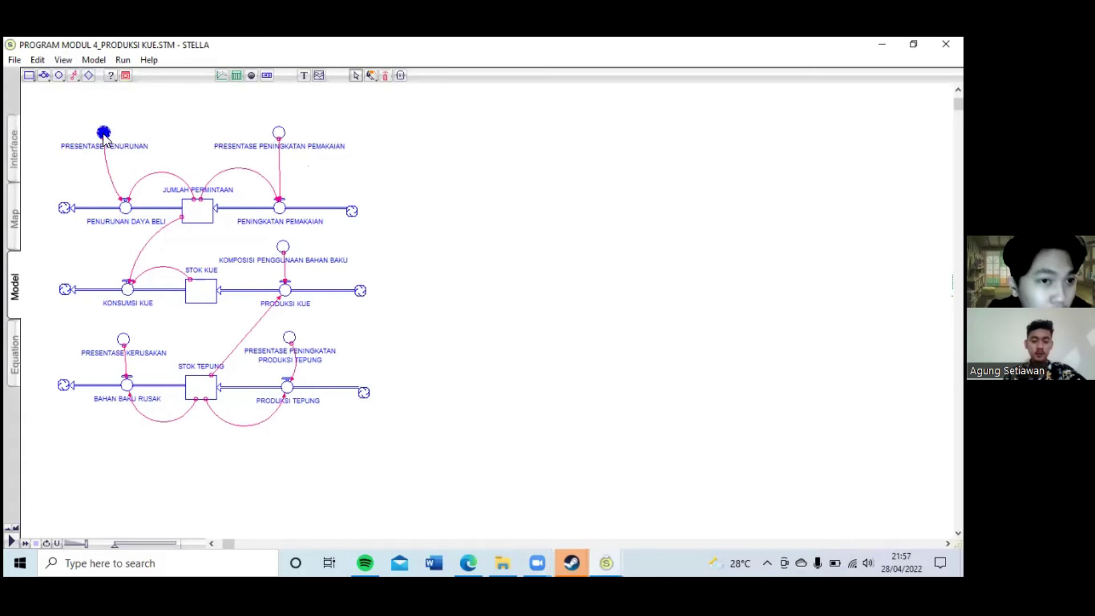
pyautogui.doubleClick(104, 134)
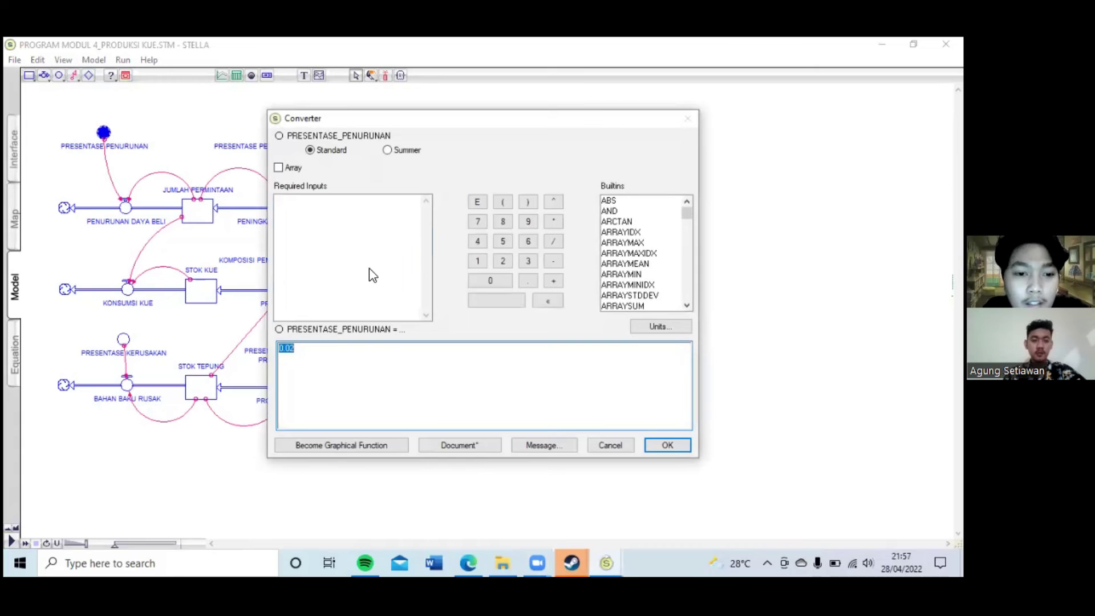
pyautogui.click(324, 355)
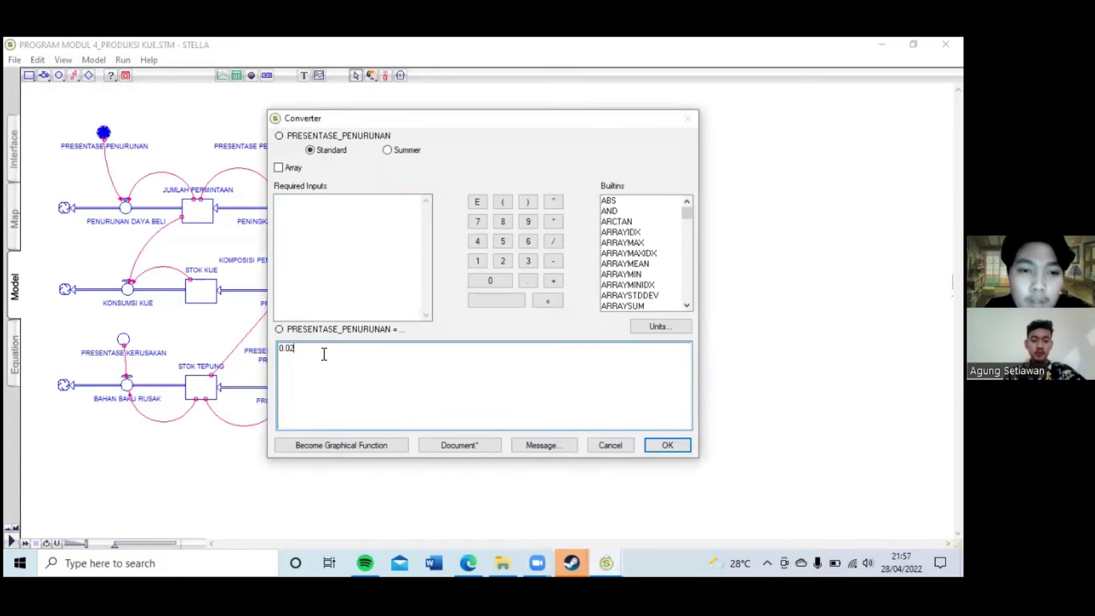
pyautogui.click(668, 449)
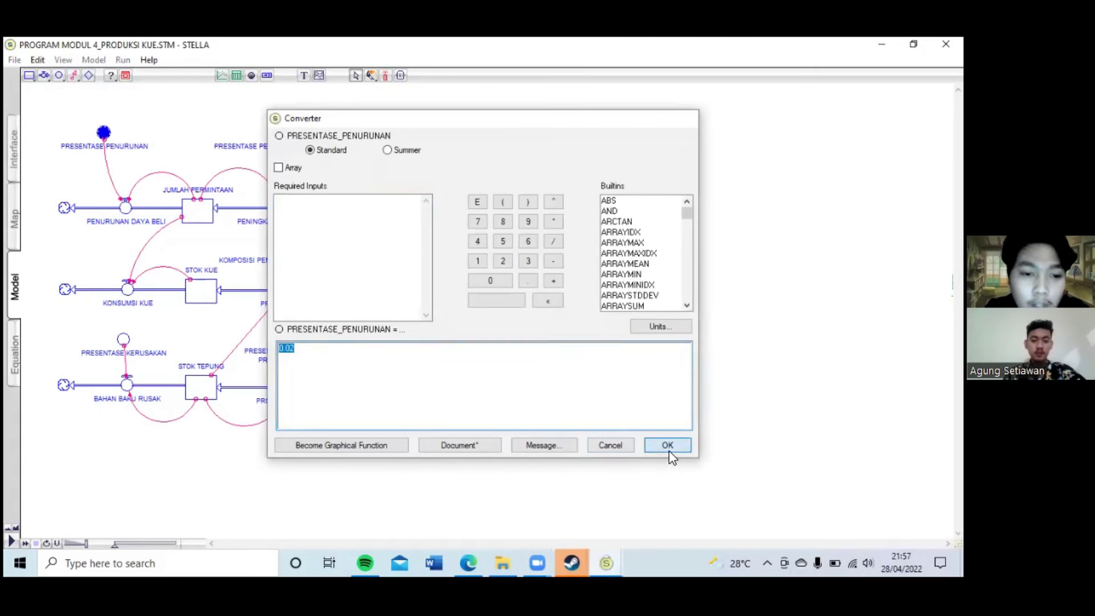
pyautogui.doubleClick(125, 208)
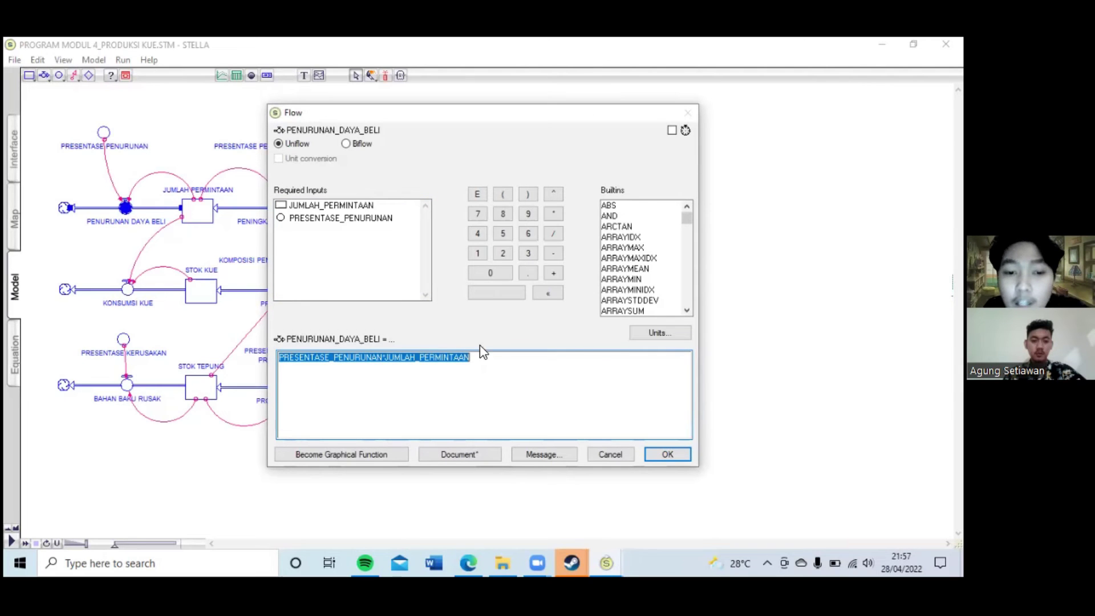
pyautogui.click(491, 359)
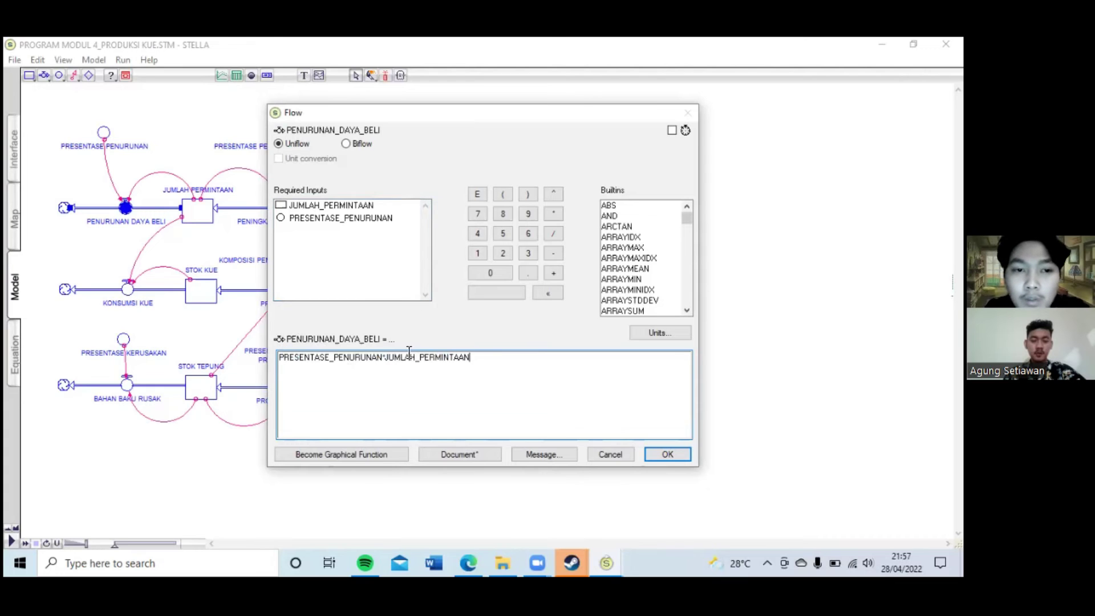
pyautogui.click(671, 457)
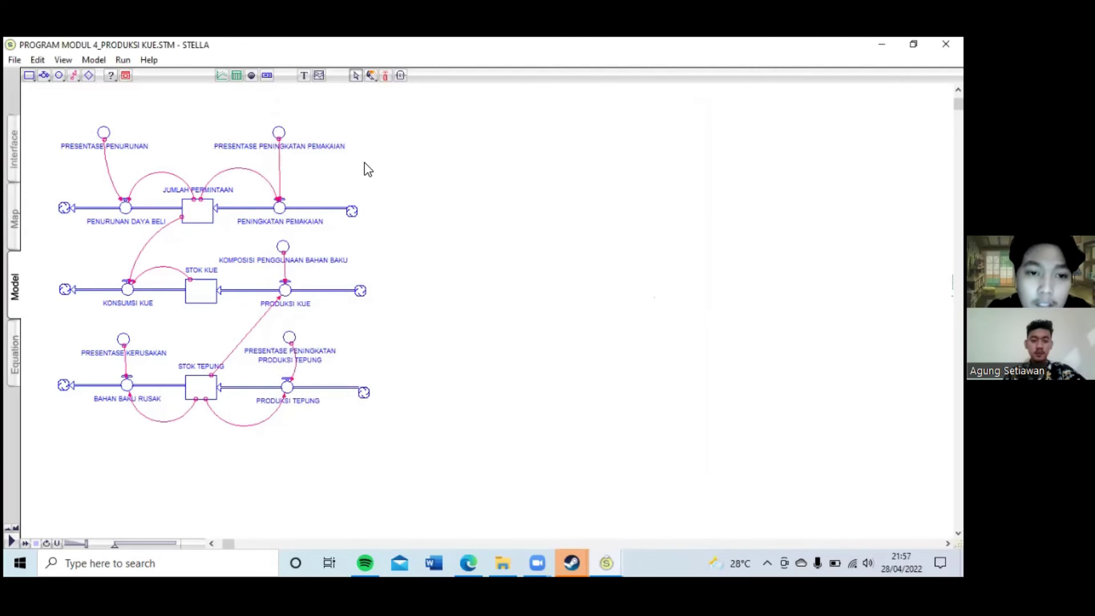
# Review the value of the PRESENTASE PENINGKATAN PEMAKAIAN converter and the equation of the PENINGKATAN PEMAKAIAN flow.
pyautogui.doubleClick(280, 133)
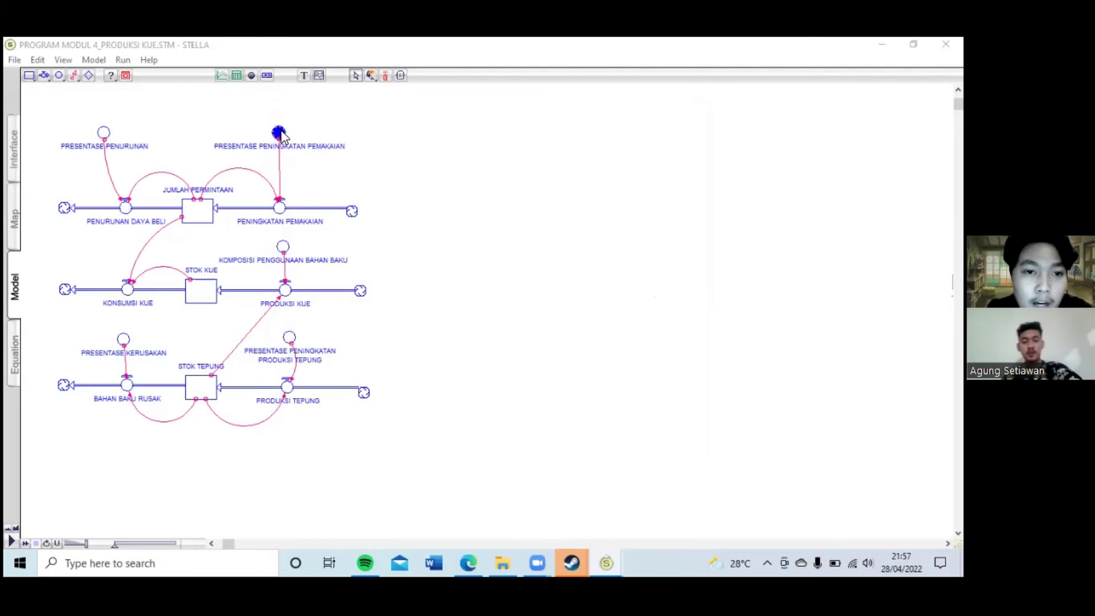
pyautogui.click(368, 360)
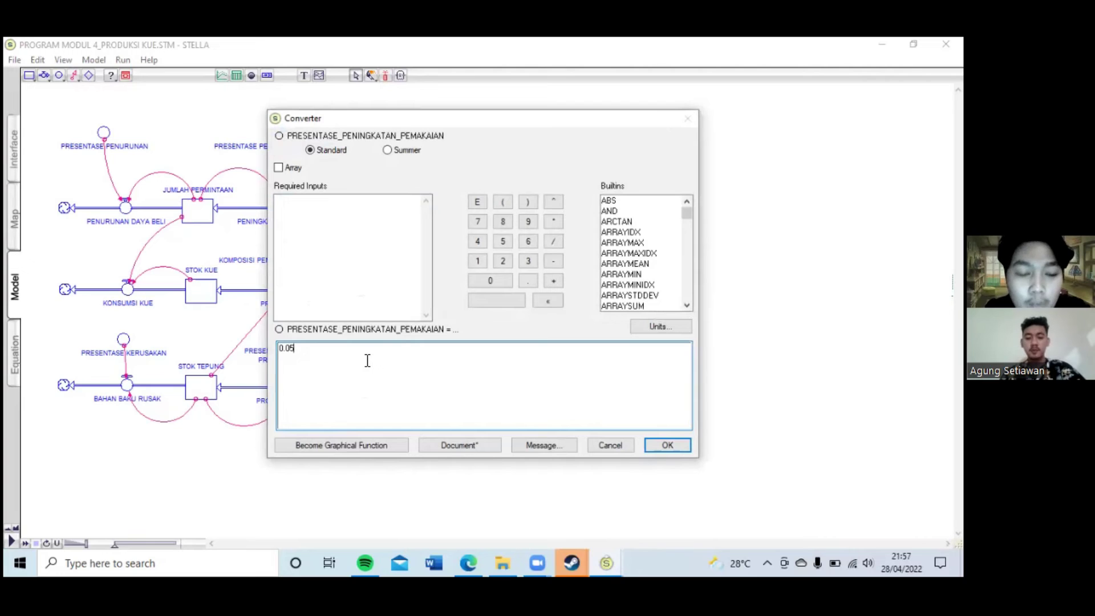
pyautogui.click(689, 447)
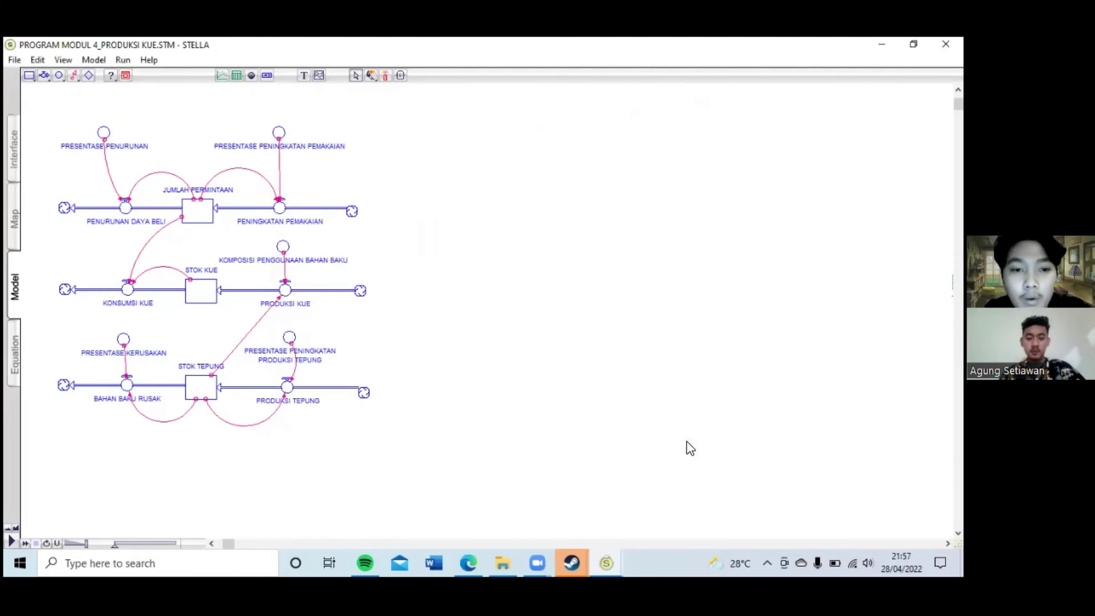
pyautogui.doubleClick(284, 210)
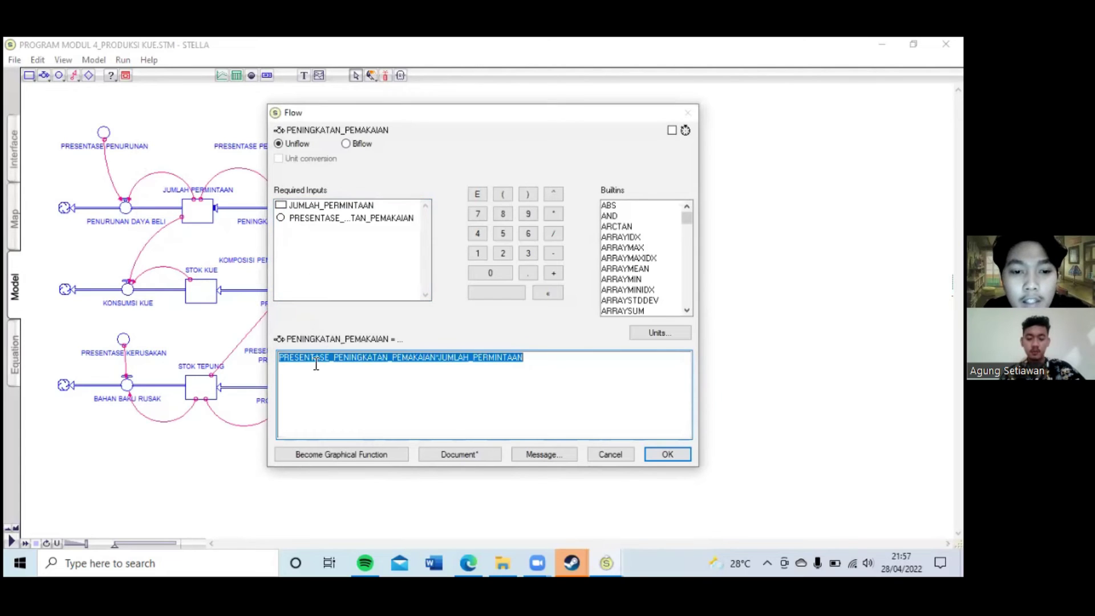
pyautogui.click(316, 371)
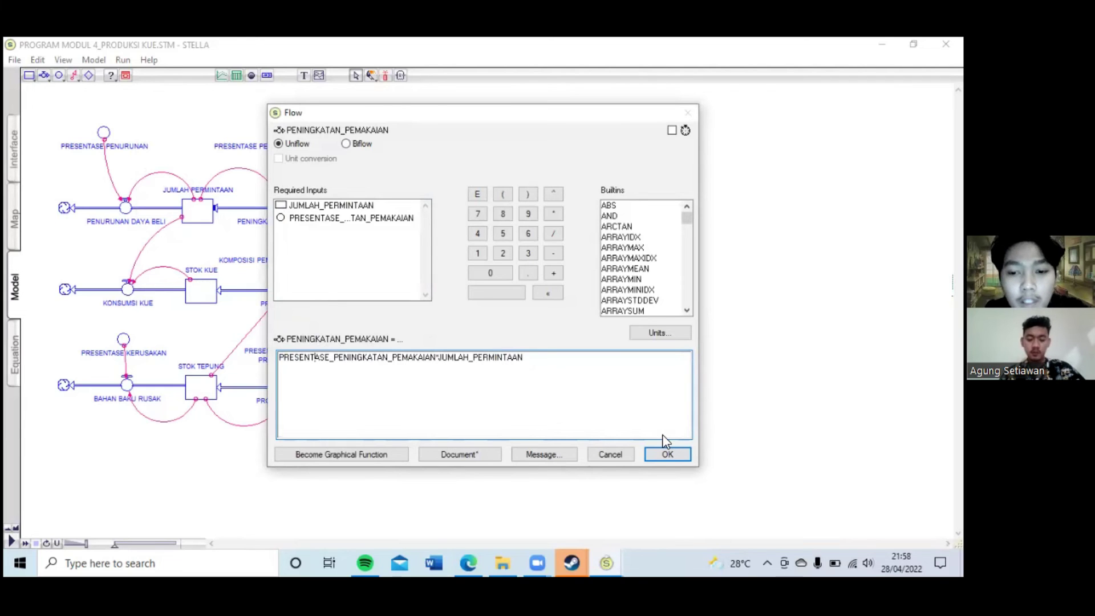
pyautogui.click(668, 455)
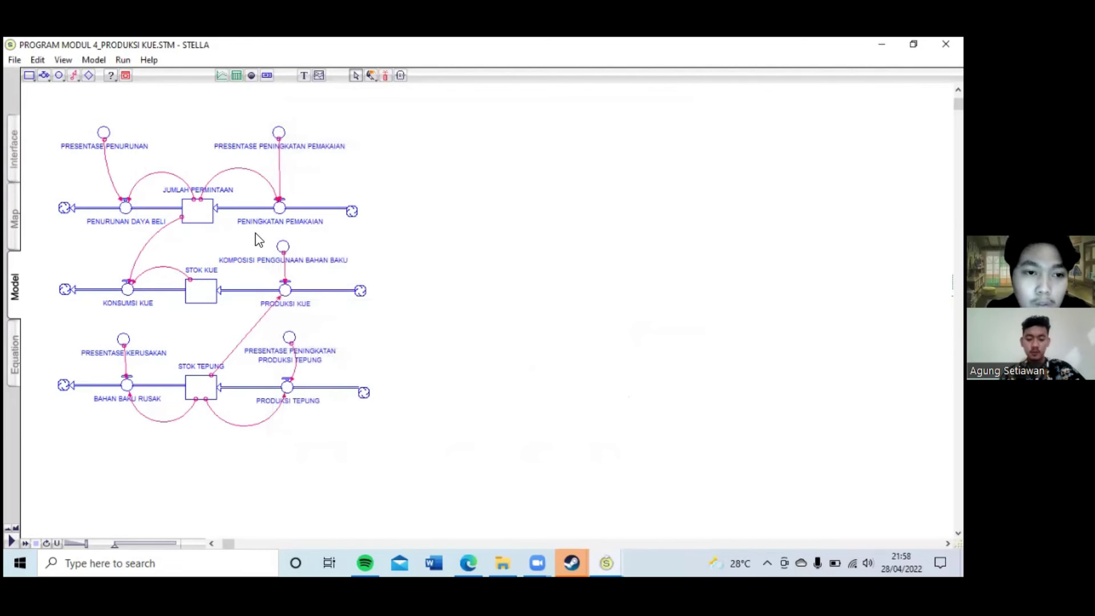
# Review the initial value defined for the JUMLAH PERMINTAAN stock.
pyautogui.doubleClick(204, 209)
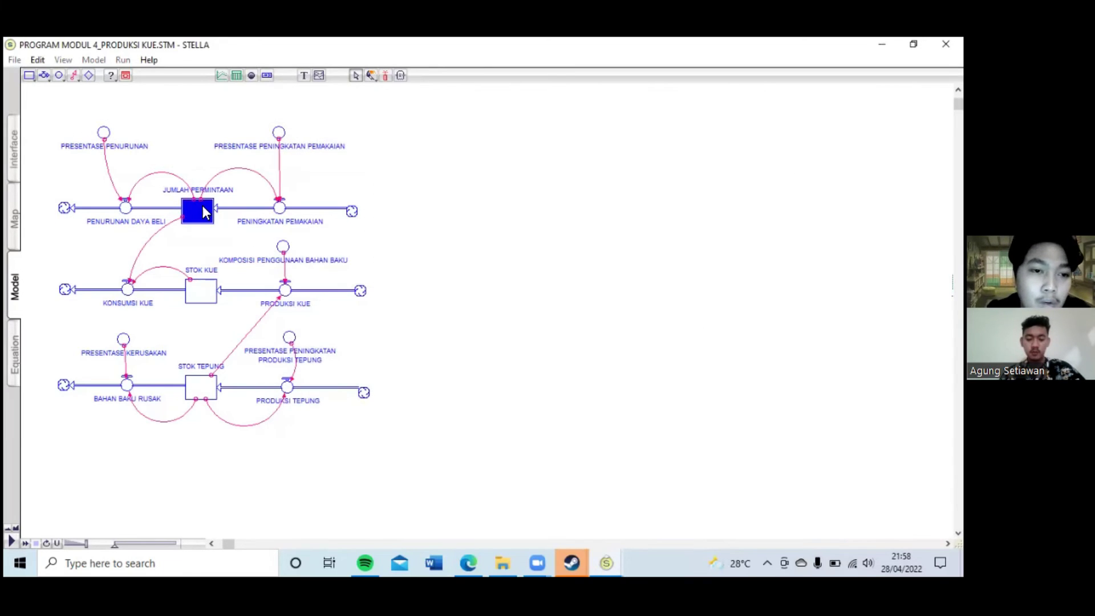
pyautogui.click(371, 370)
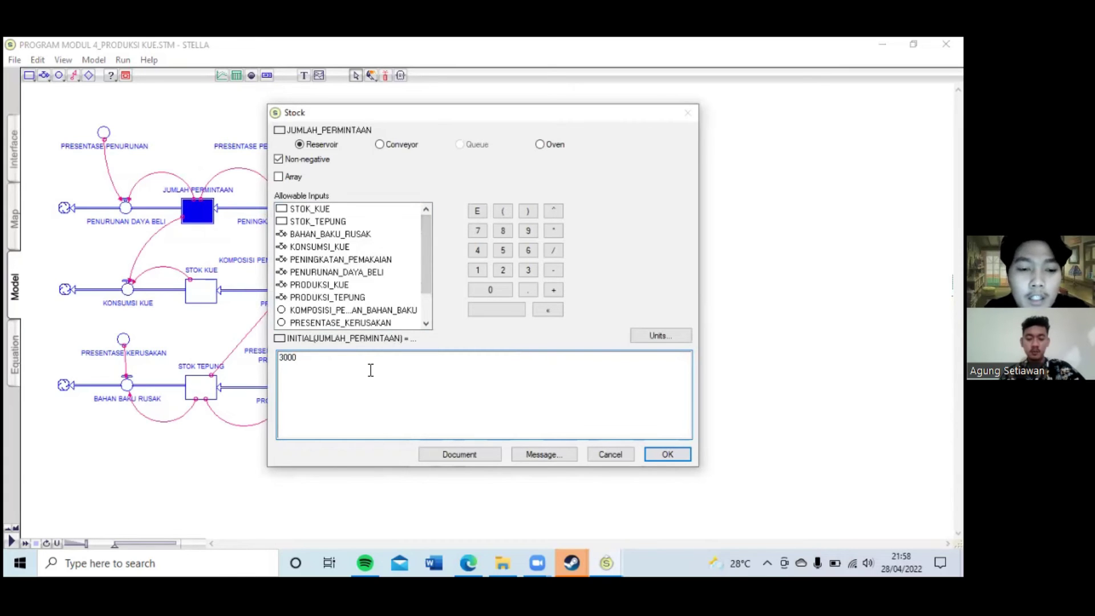
pyautogui.click(667, 455)
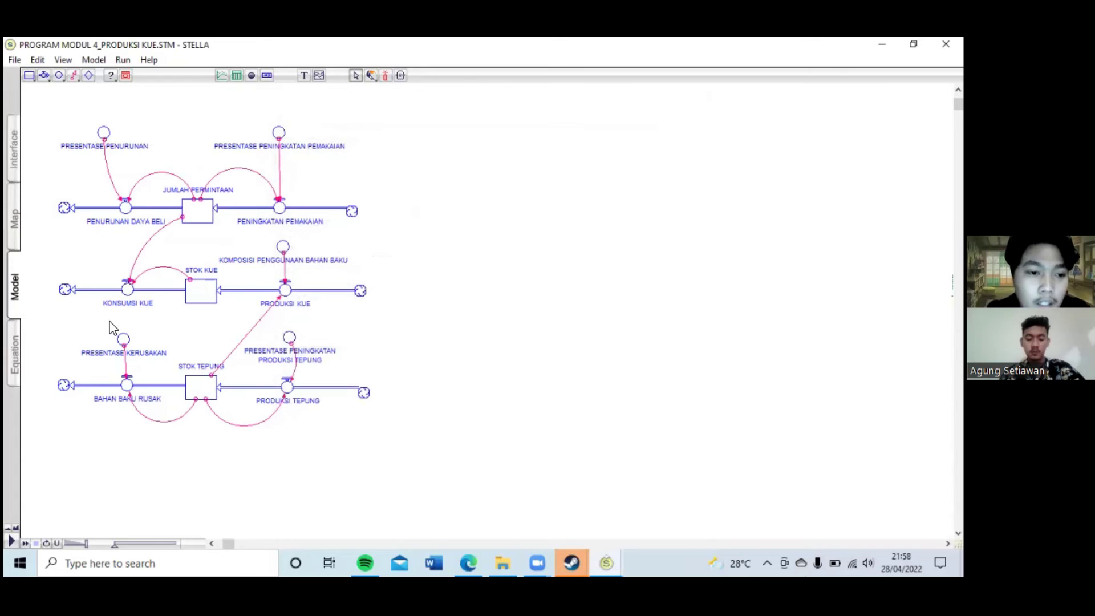
# Review the value of the KOMPOSISI PENGGUNAAN BAHAN BAKU converter and the equation of the KONSUMSI KUE flow.
pyautogui.click(283, 248)
pyautogui.doubleClick(283, 249)
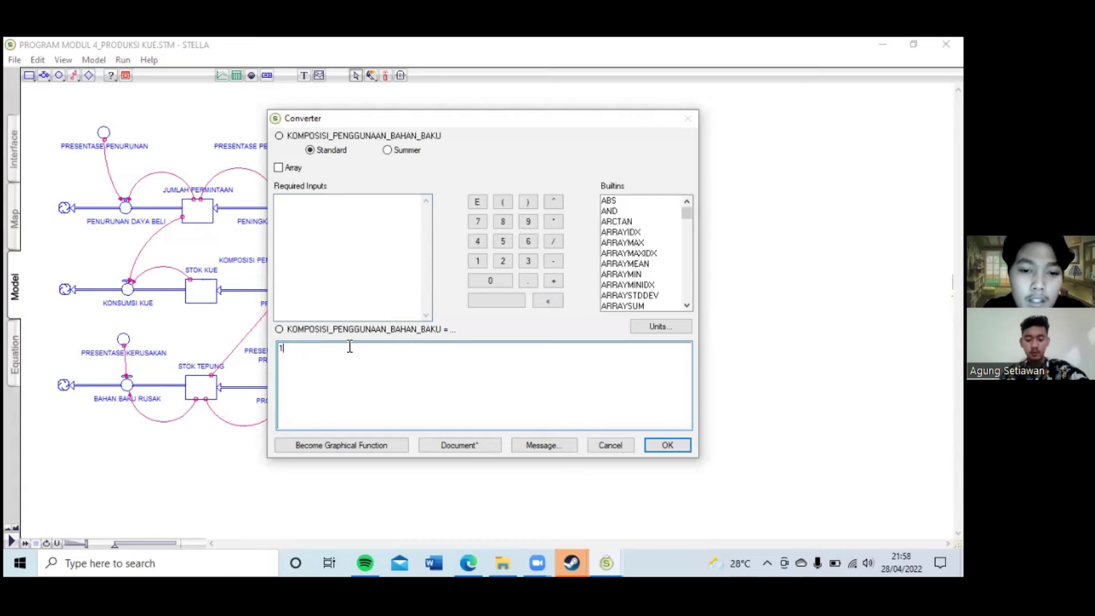
pyautogui.click(655, 444)
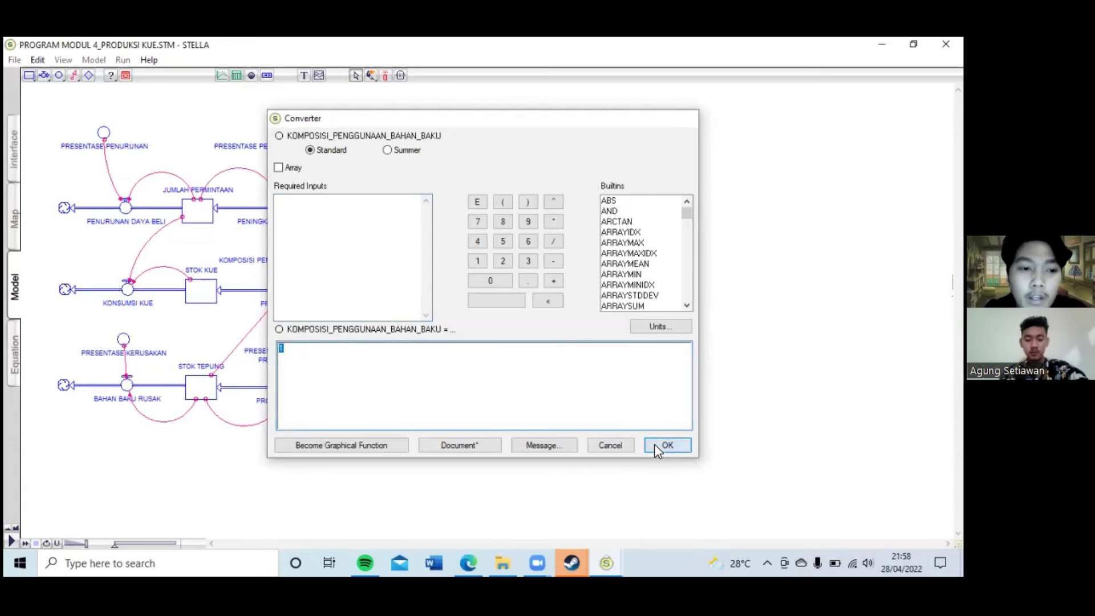
pyautogui.doubleClick(129, 291)
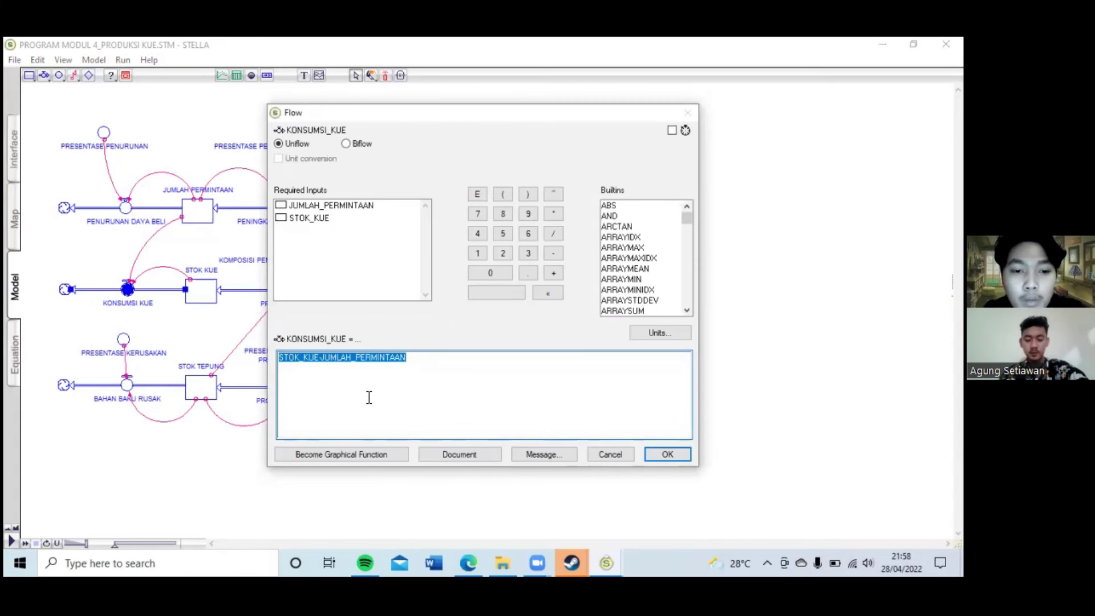
pyautogui.click(369, 398)
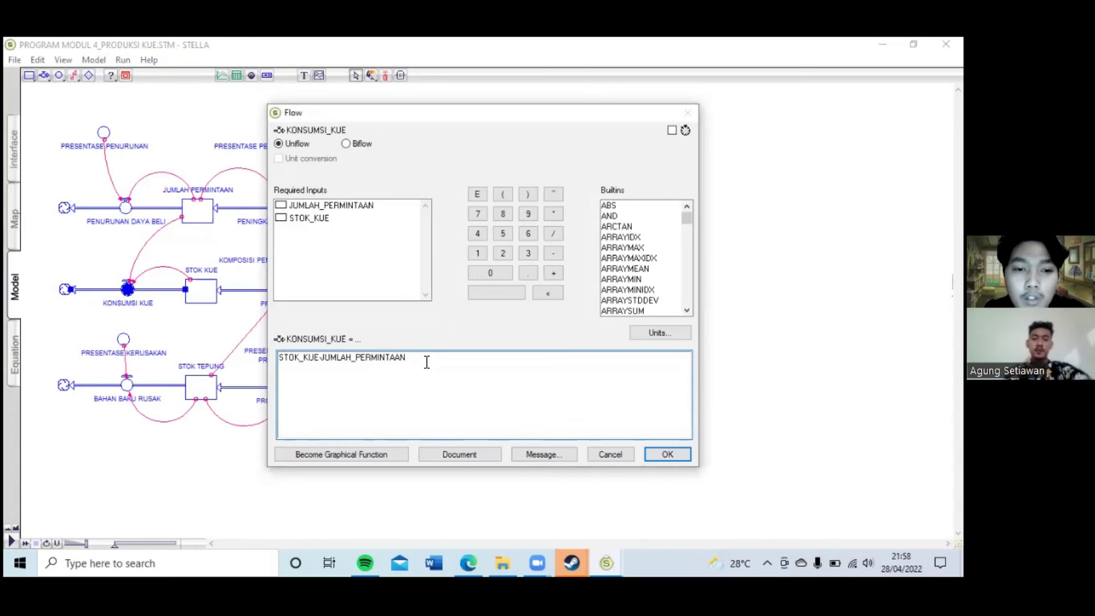
pyautogui.click(667, 454)
# Review the equation of the PRODUKSI KUE flow and the initial value of the STOK KUE stock.
pyautogui.doubleClick(287, 293)
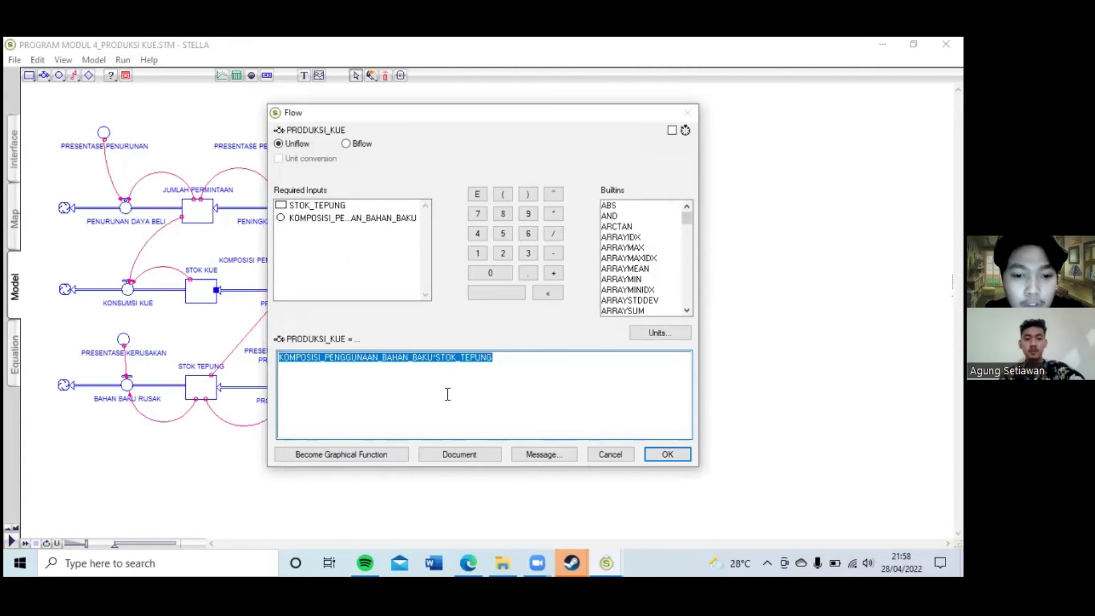
pyautogui.click(504, 369)
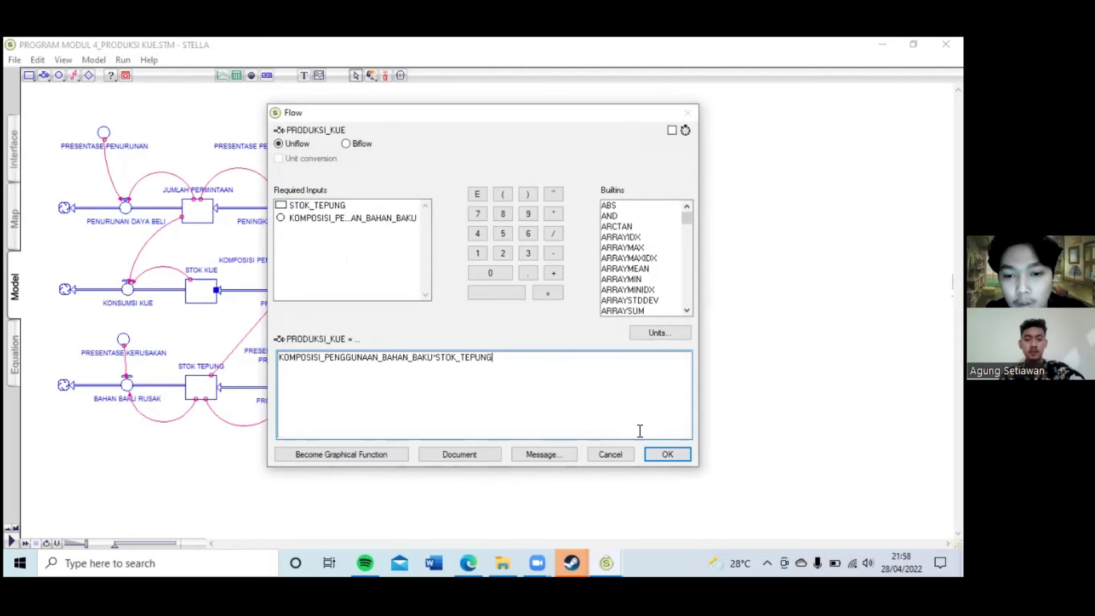
pyautogui.click(657, 455)
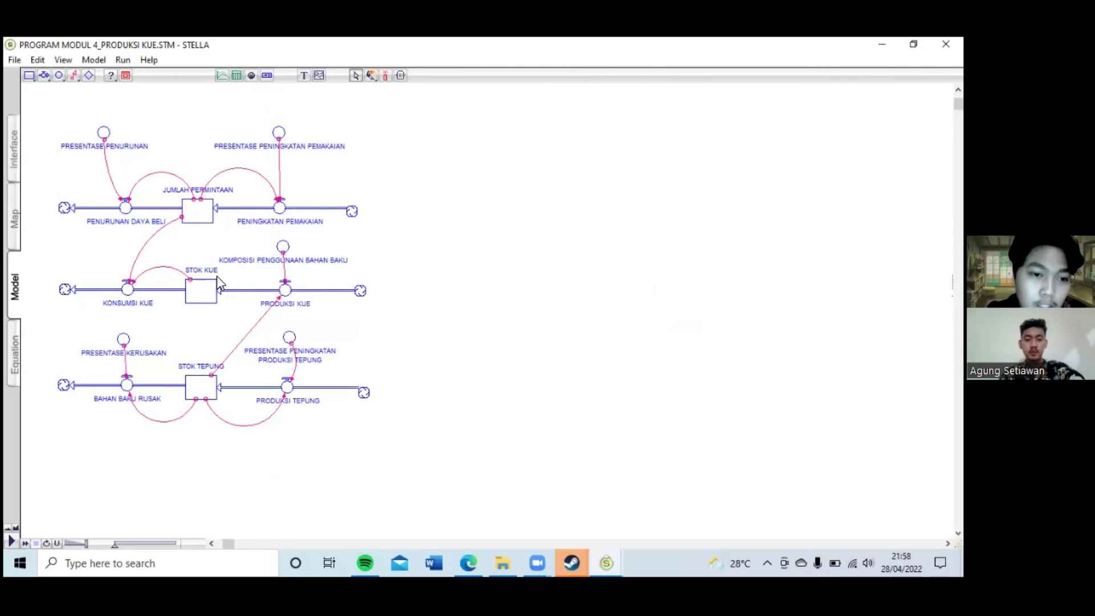
pyautogui.click(194, 297)
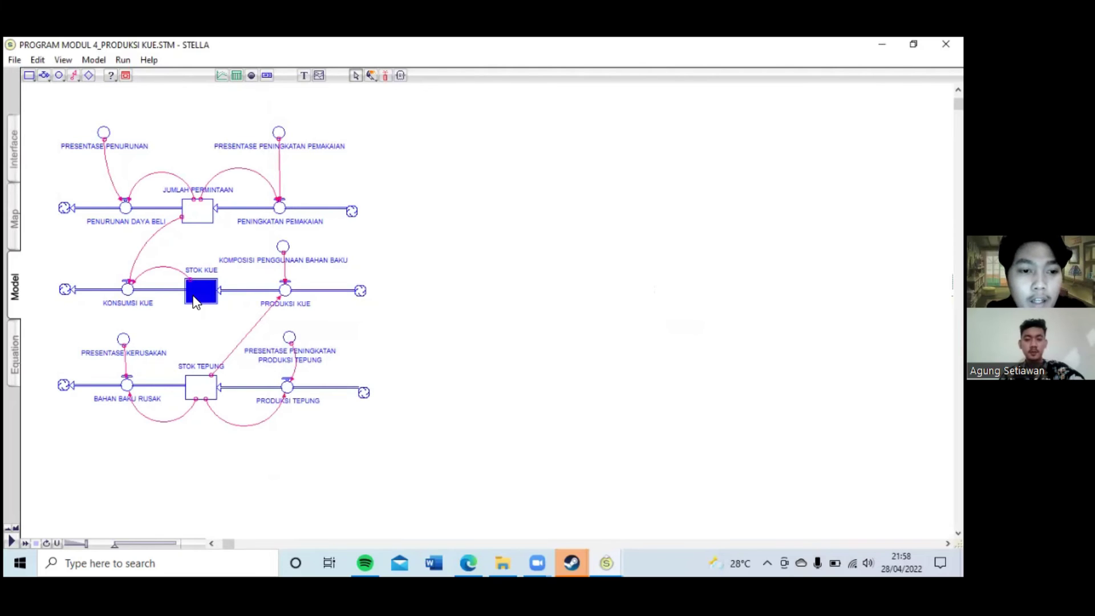
pyautogui.doubleClick(194, 297)
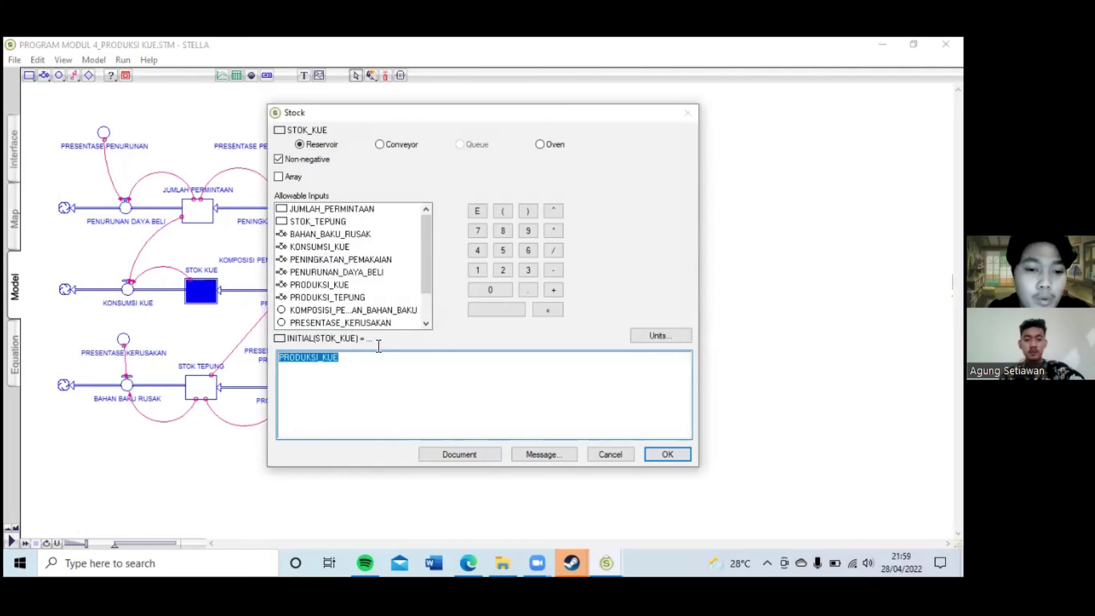
pyautogui.click(372, 381)
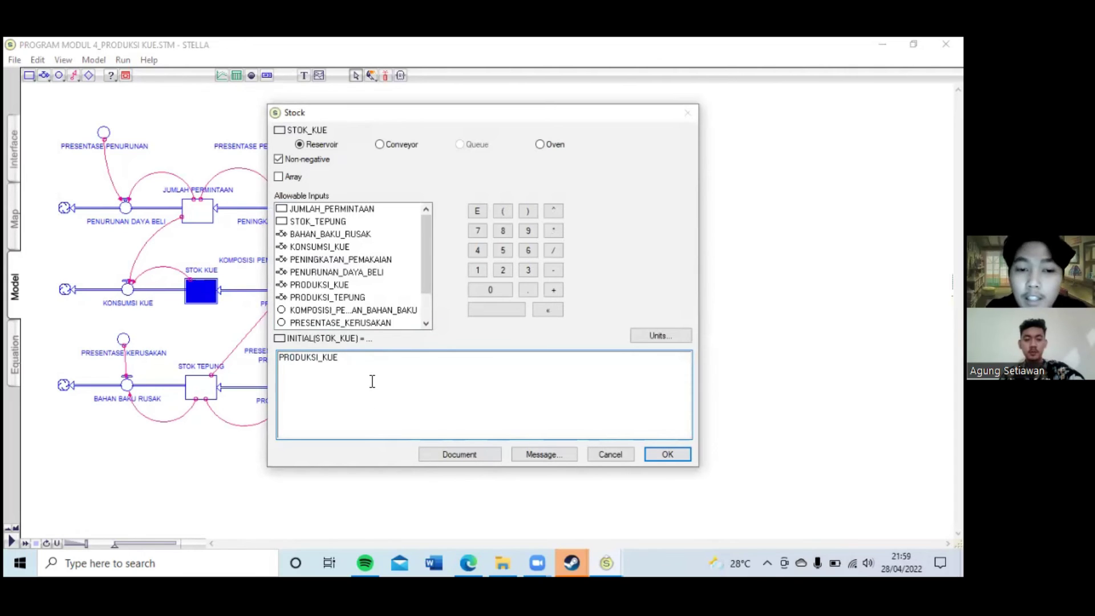
pyautogui.click(650, 451)
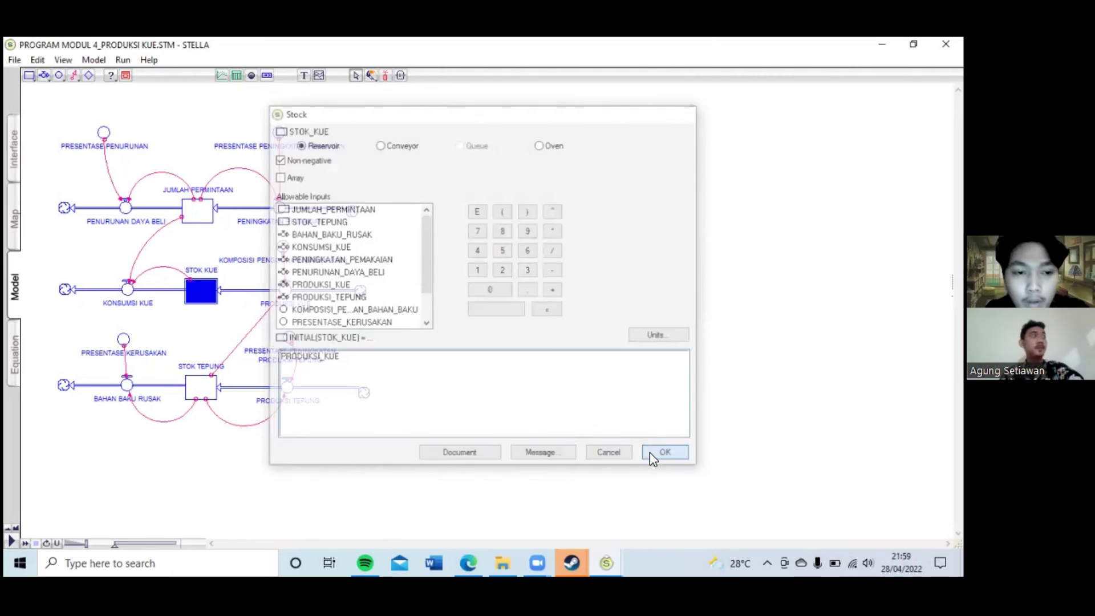
# Review the value of the PRESENTASE KERUSAKAN converter and the equation of the BAHAN BAKU RUSAK flow.
pyautogui.click(124, 341)
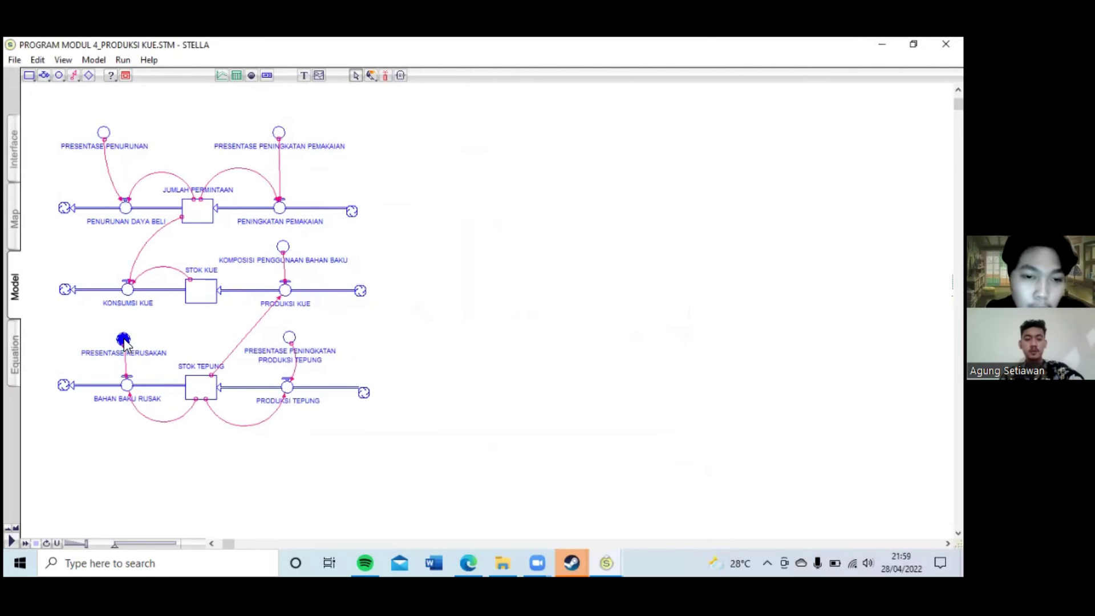
pyautogui.doubleClick(124, 340)
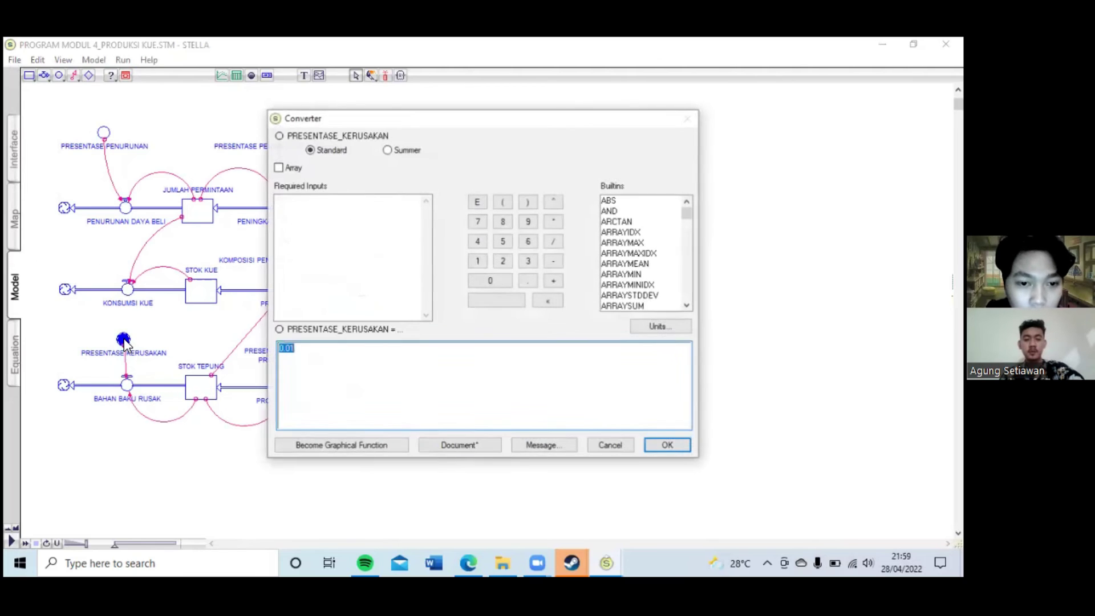
pyautogui.click(370, 365)
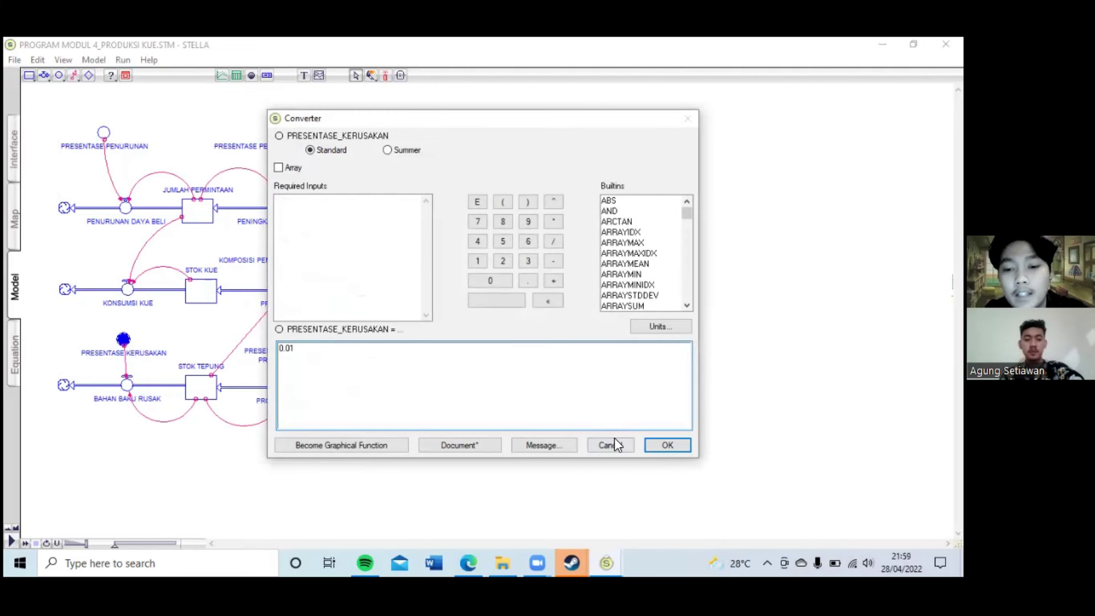
pyautogui.click(668, 445)
pyautogui.doubleClick(127, 386)
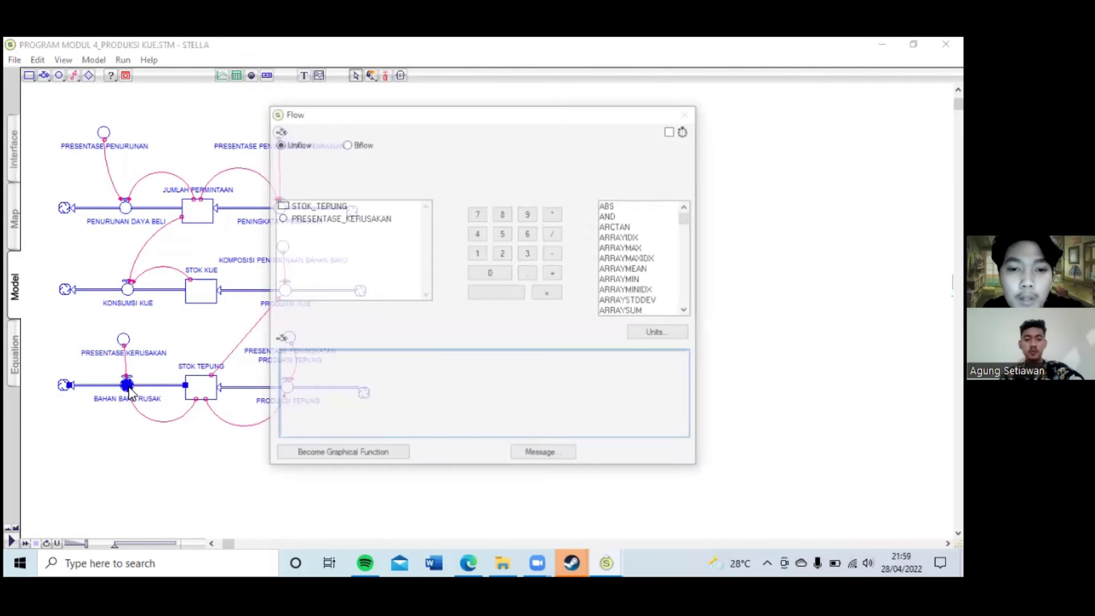
pyautogui.click(463, 365)
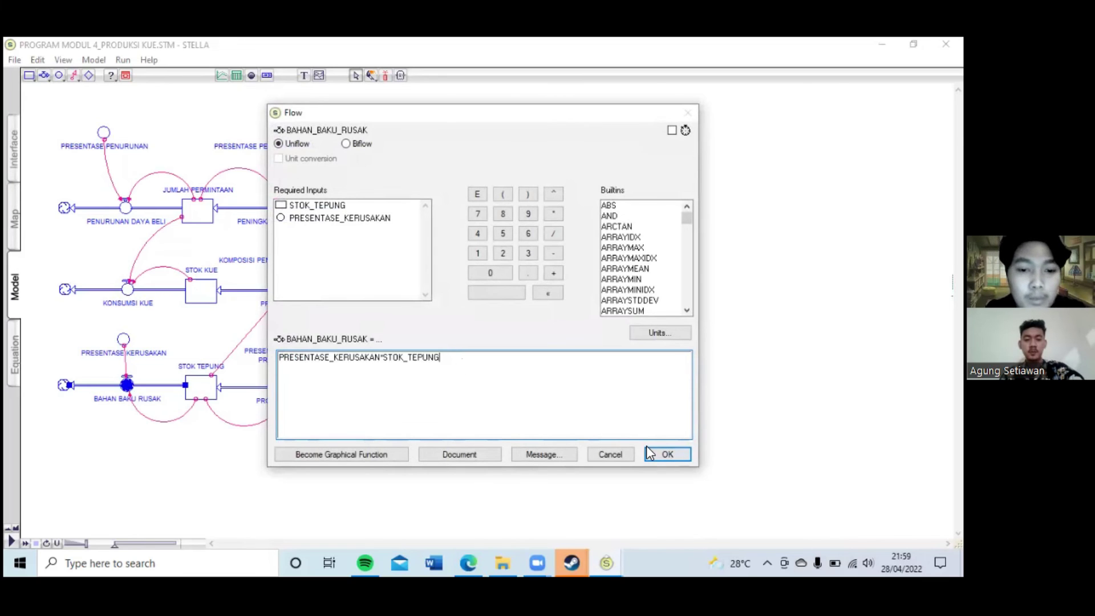
pyautogui.click(662, 454)
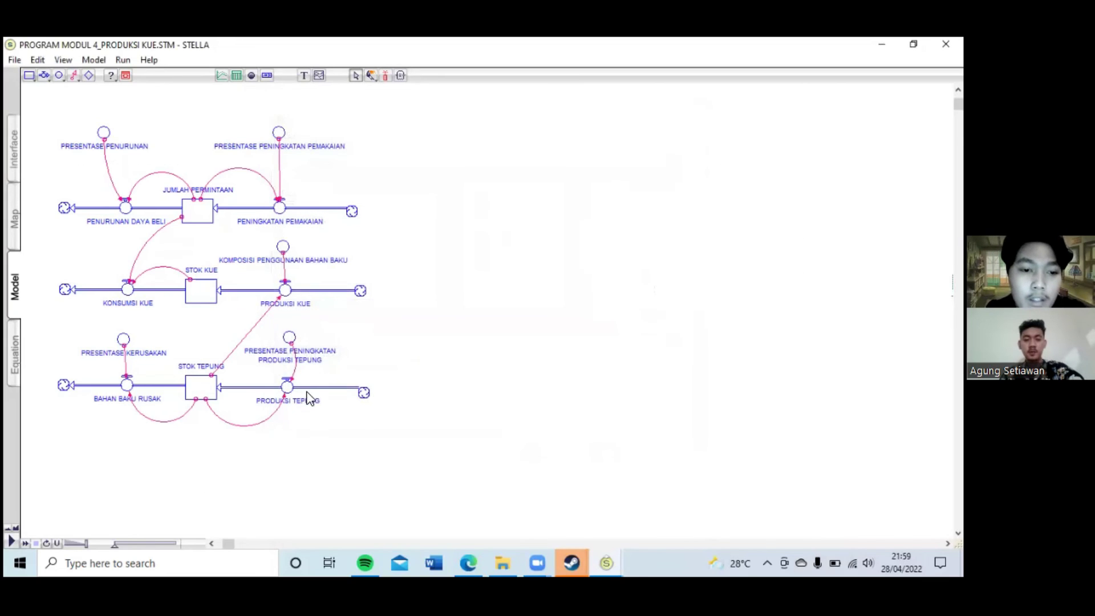
# Review the value of the PRESENTASE PENINGKATAN PRODUKSI TEPUNG converter and the equation of the PRODUKSI TEPUNG flow.
pyautogui.doubleClick(289, 339)
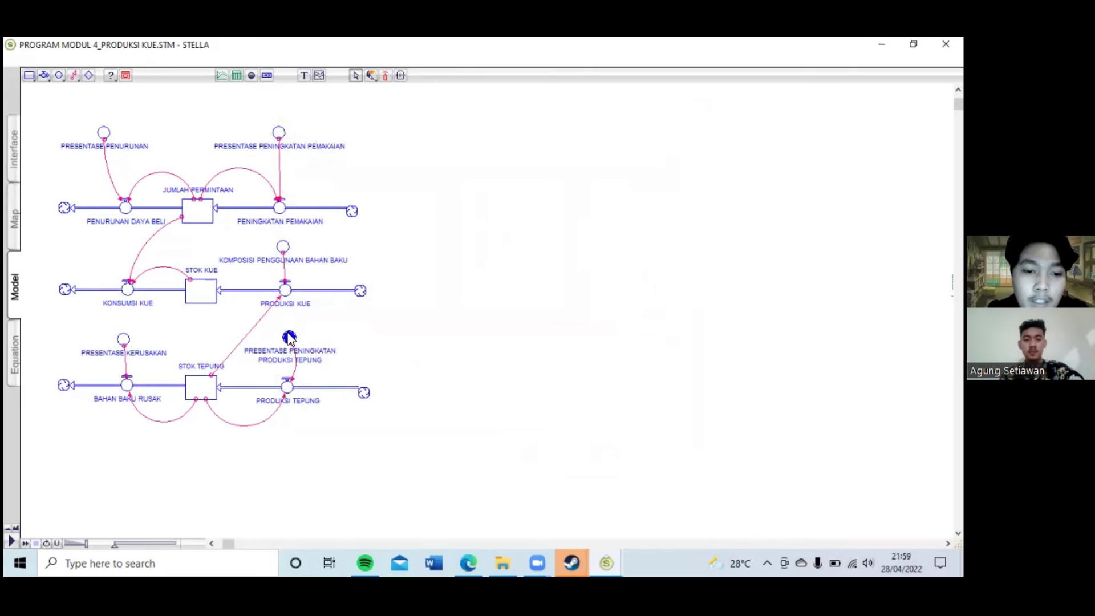
pyautogui.click(346, 361)
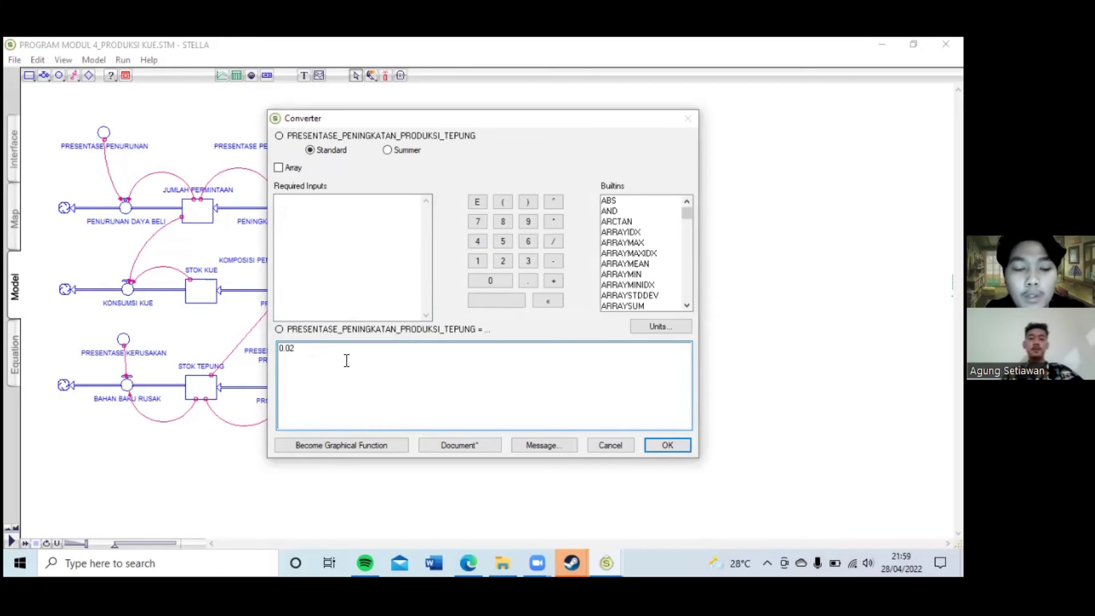
pyautogui.click(667, 446)
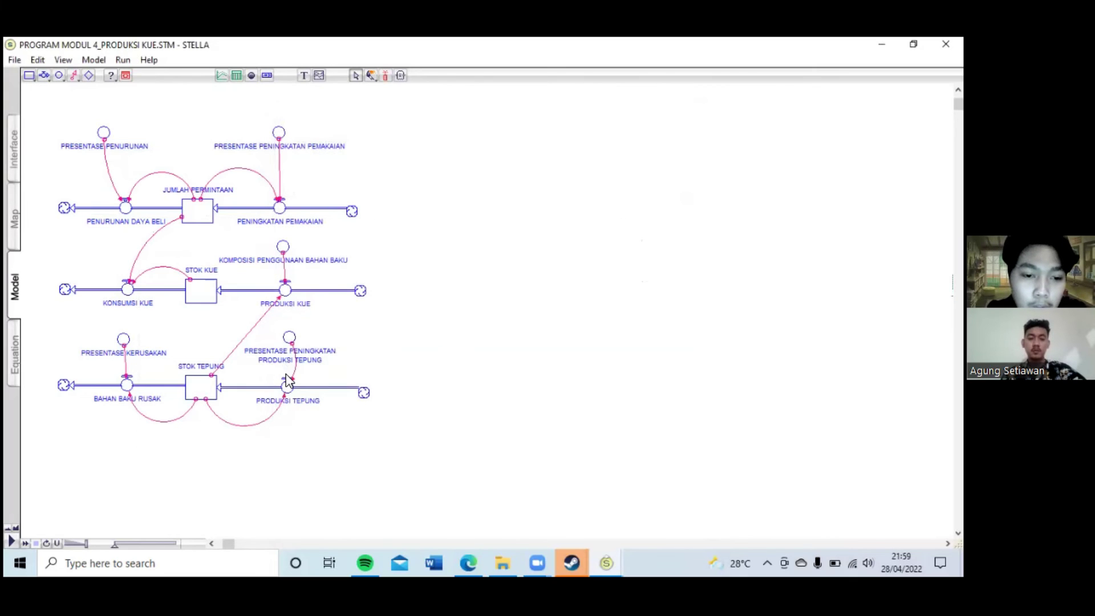
pyautogui.doubleClick(288, 387)
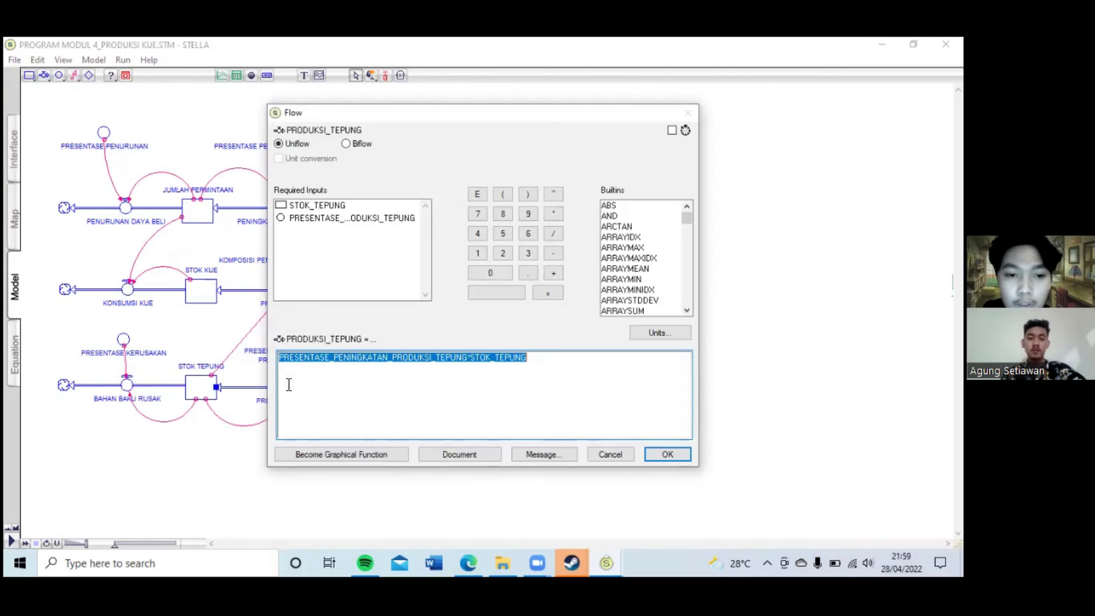
pyautogui.click(566, 374)
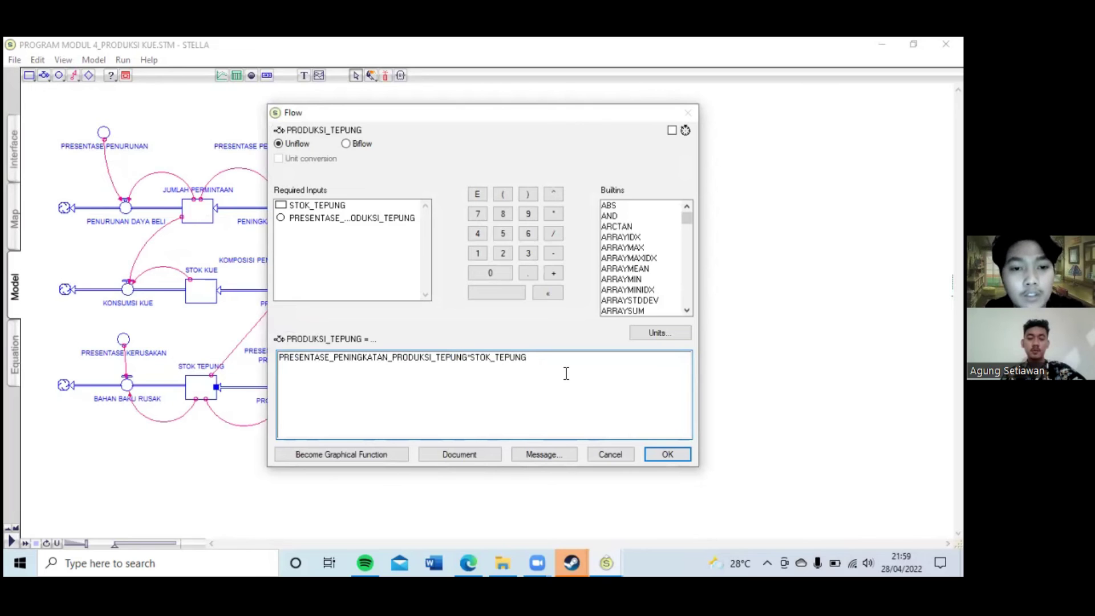
pyautogui.click(668, 455)
# Review the initial value defined for the STOK TEPUNG stock.
pyautogui.doubleClick(197, 387)
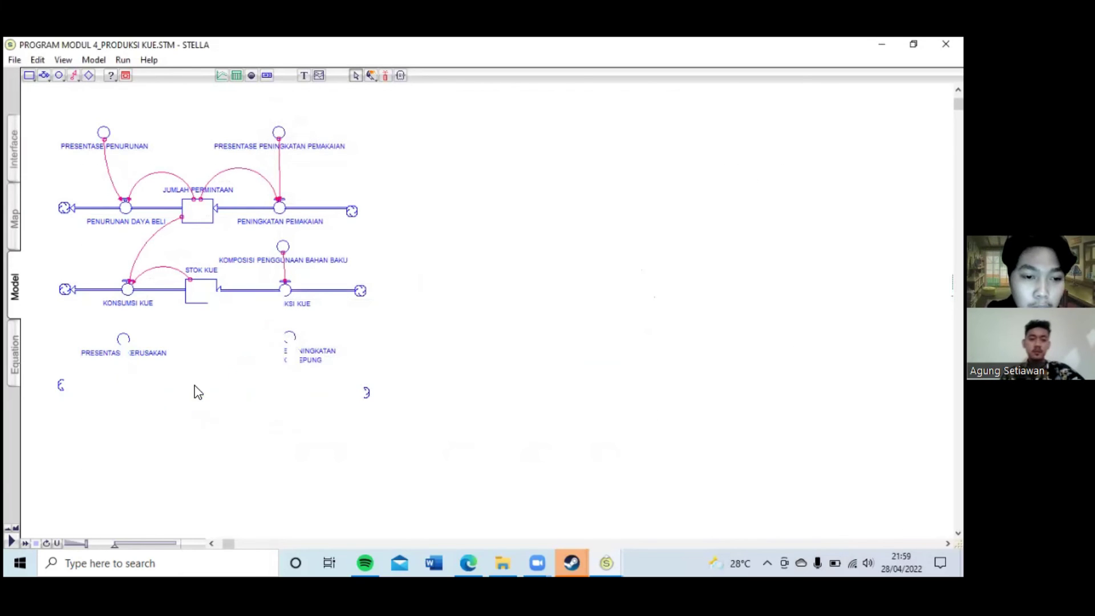
pyautogui.click(338, 372)
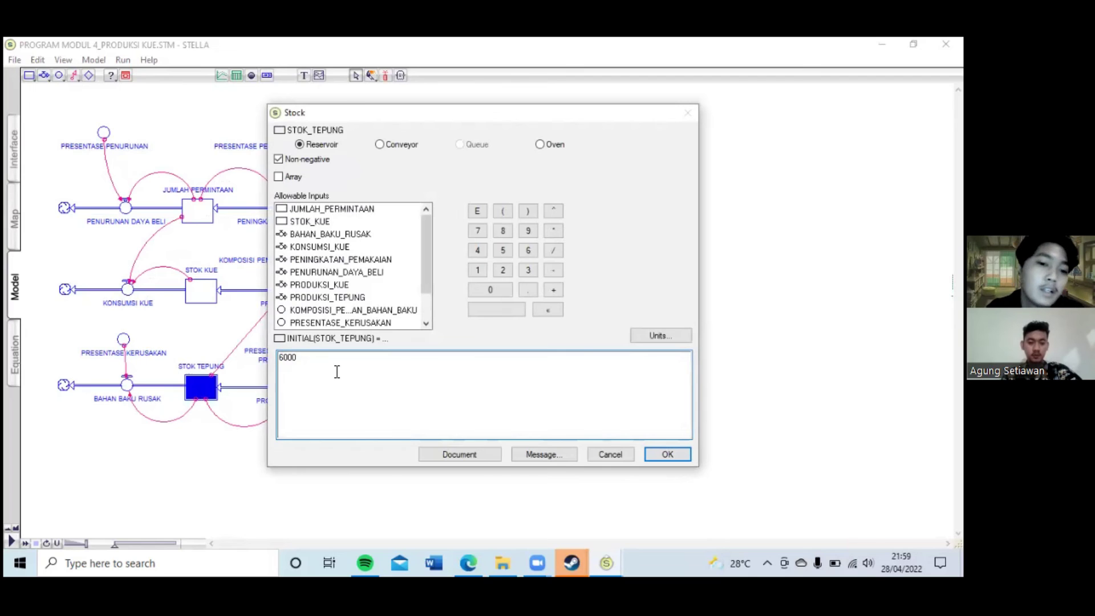
pyautogui.click(673, 455)
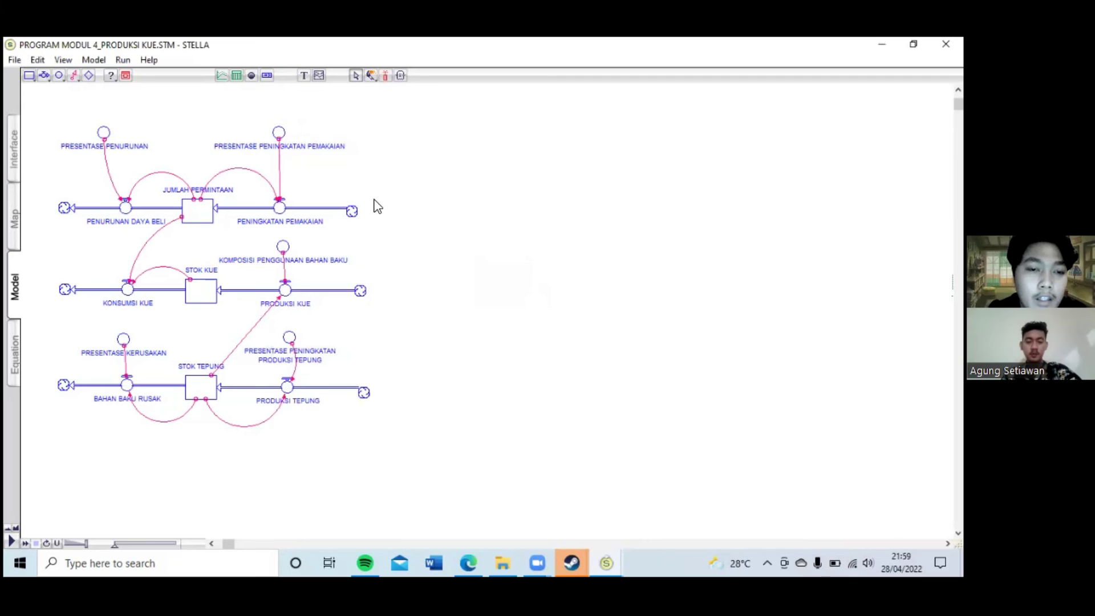
# Place a time-series graph beside the model and select JUMLAH_PERMINTAAN, STOK_KUE, STOK_TEPUNG, PRODUKSI_KUE and KONSUMSI_KUE as its plotted variables.
pyautogui.click(221, 75)
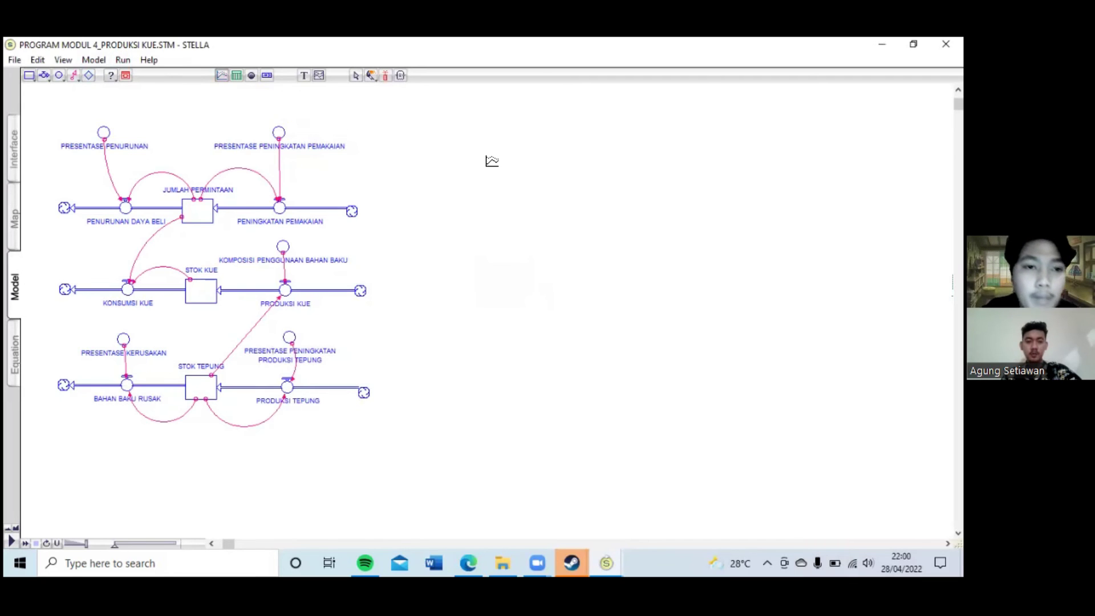
pyautogui.click(489, 161)
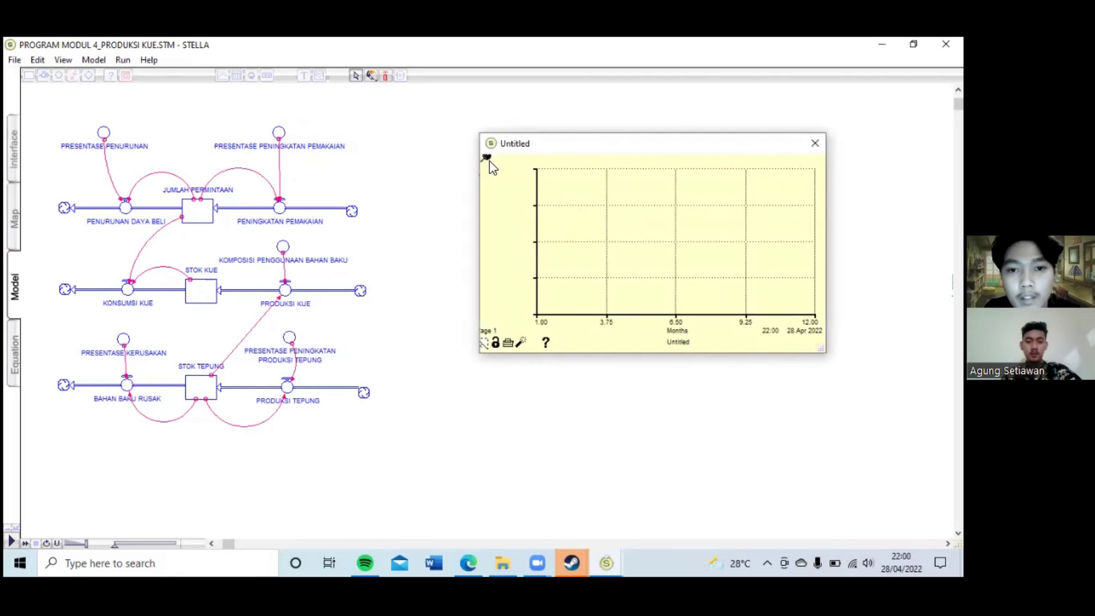
pyautogui.doubleClick(519, 188)
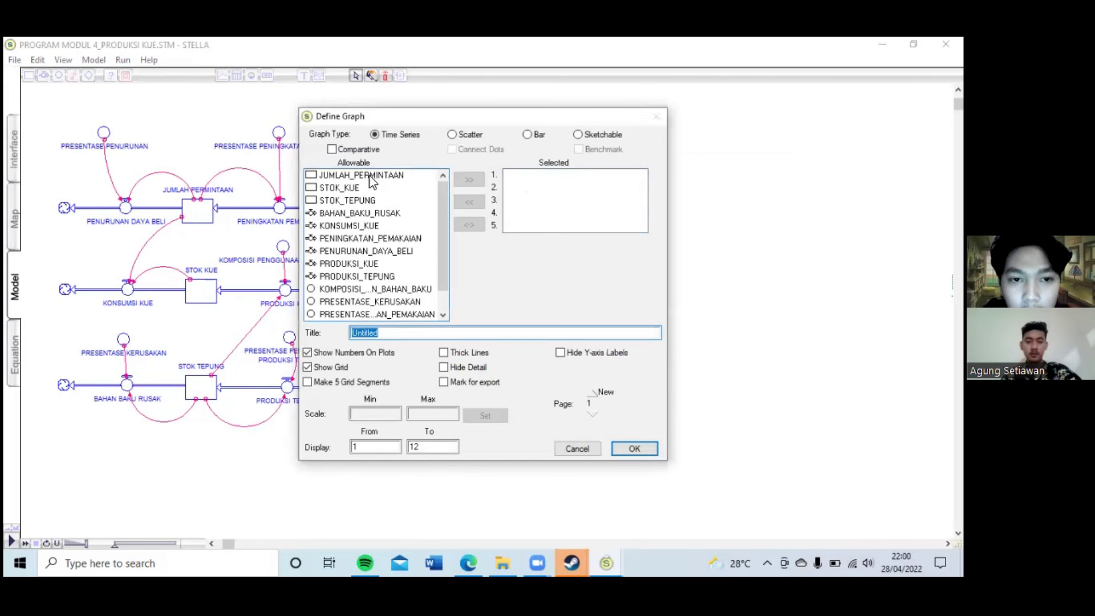
pyautogui.click(369, 177)
pyautogui.doubleClick(368, 178)
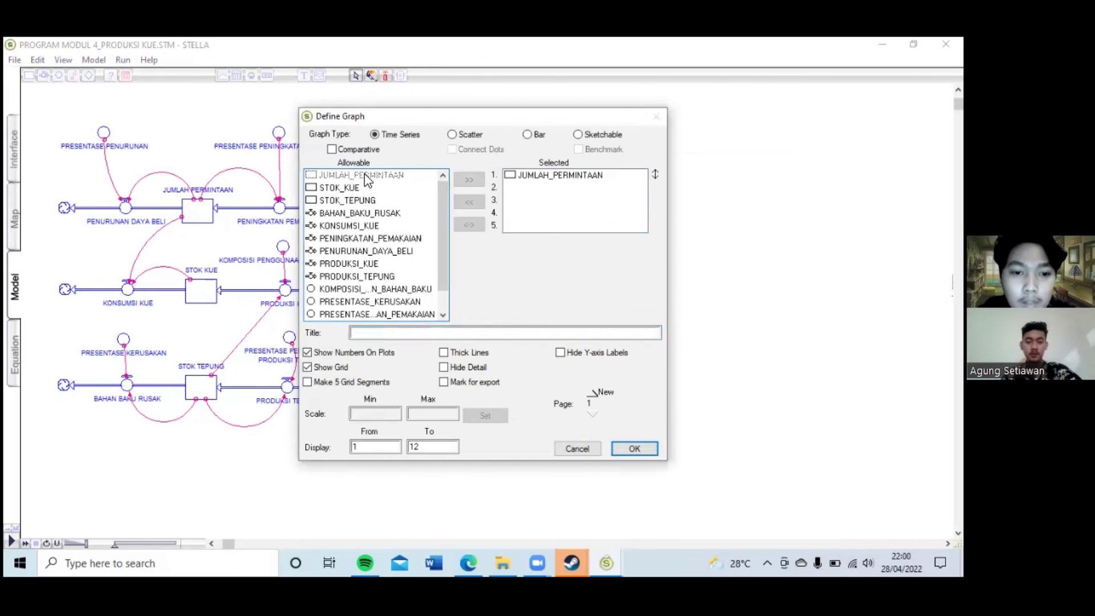
pyautogui.click(345, 190)
pyautogui.doubleClick(345, 191)
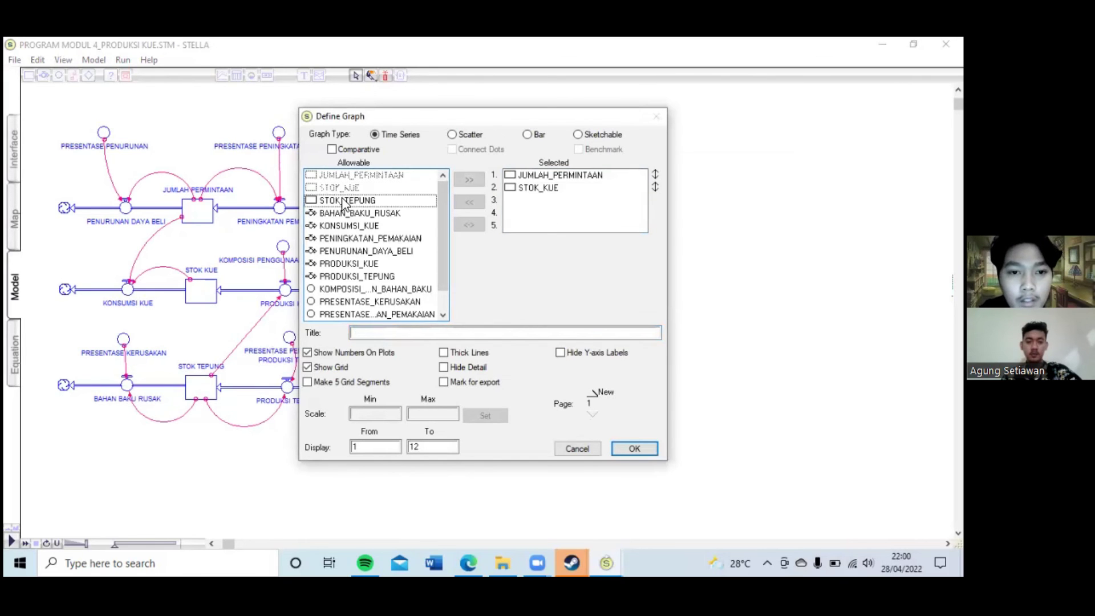
pyautogui.doubleClick(345, 202)
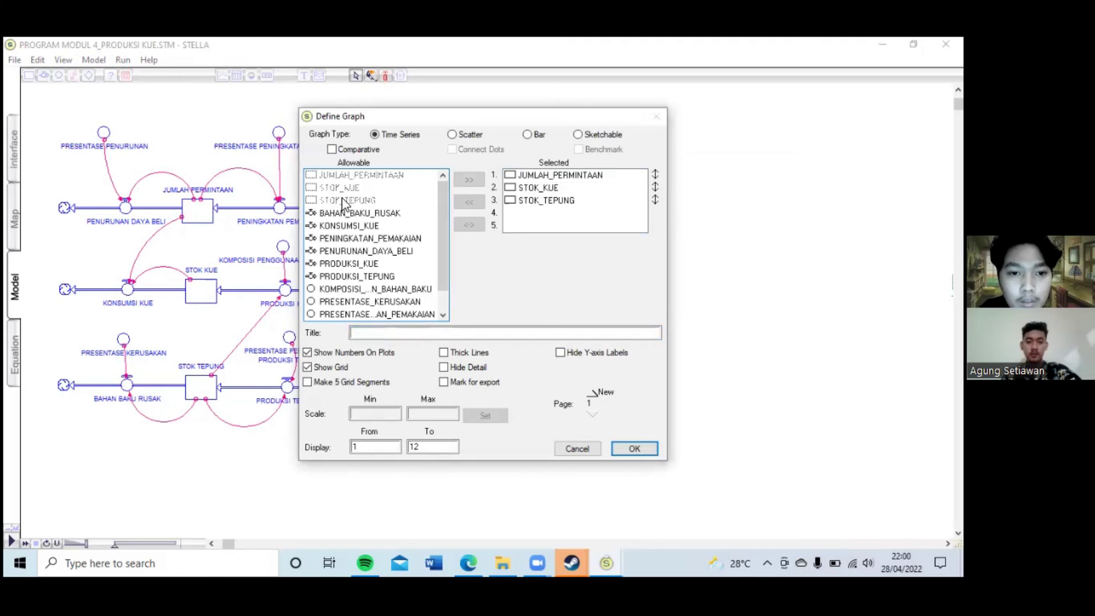
pyautogui.doubleClick(344, 264)
pyautogui.doubleClick(350, 227)
# Title the graph "Produksi Kue" and apply its definition.
pyautogui.click(358, 333)
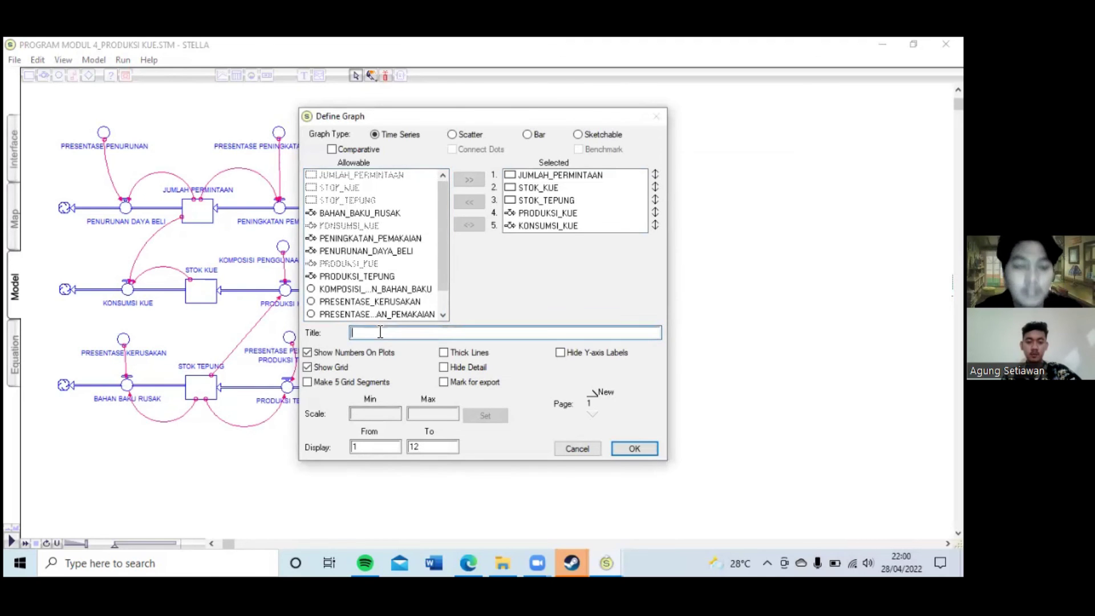
pyautogui.write('Produksi Kue')
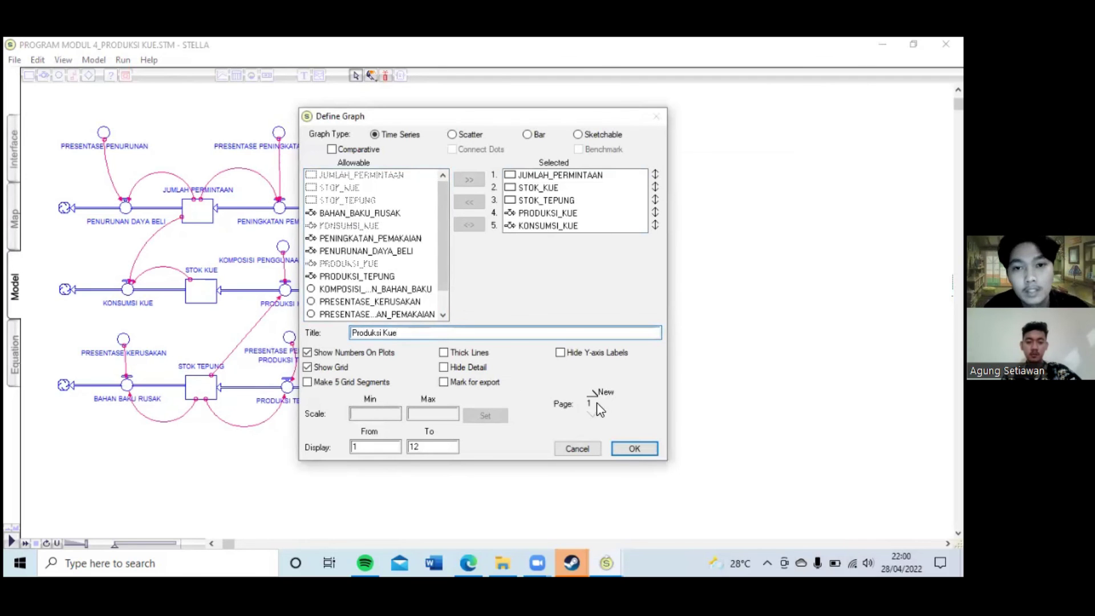
pyautogui.click(642, 449)
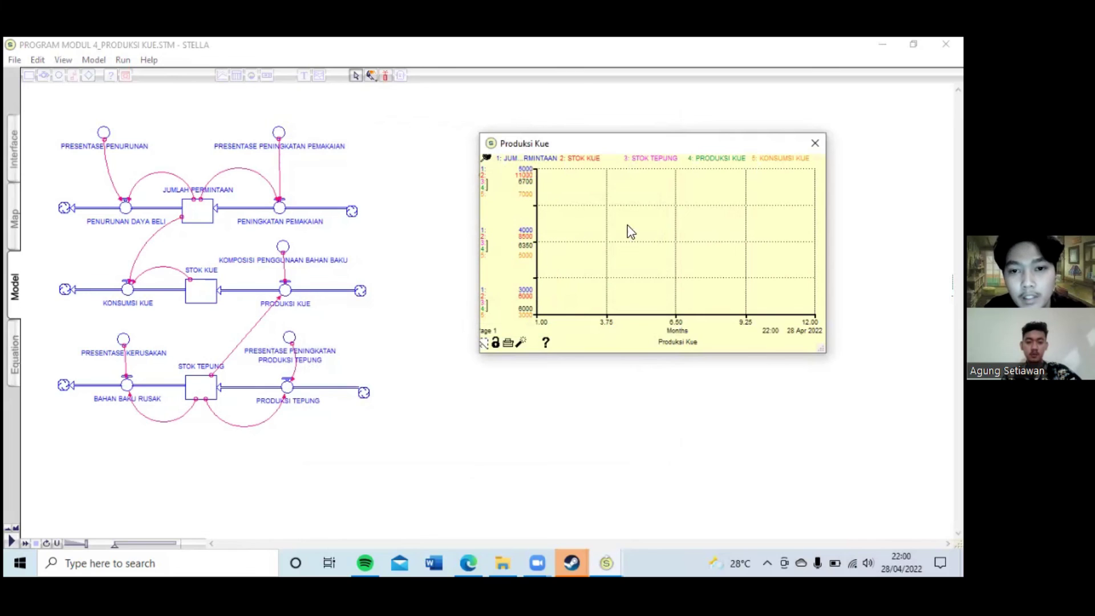
# Move the Produksi Kue graph slightly closer to the model diagram and pin it to the model canvas.
pyautogui.click(672, 228)
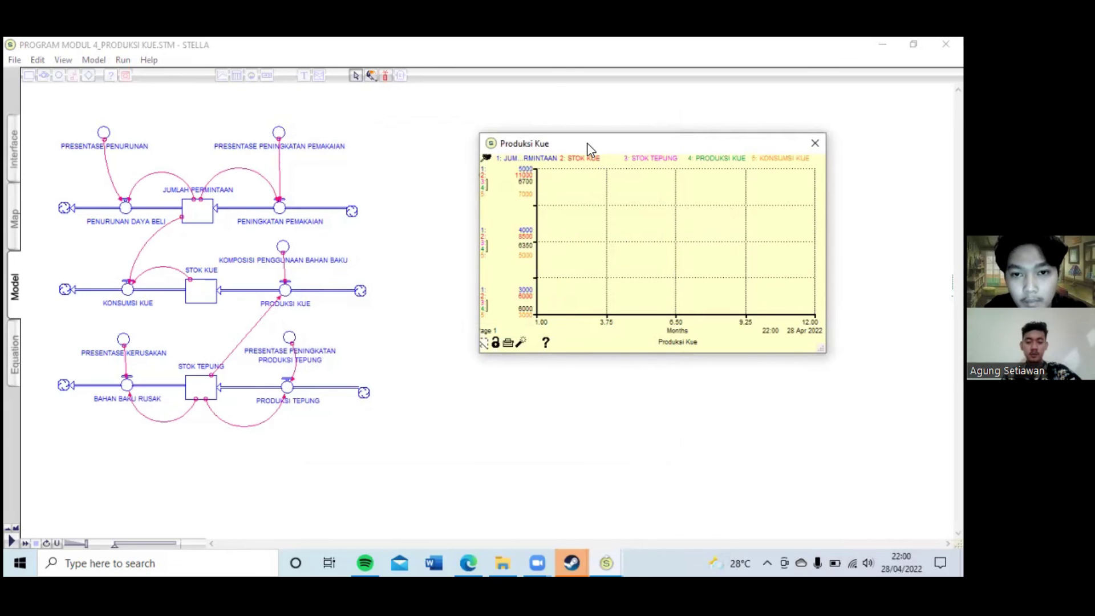
pyautogui.moveTo(587, 142); pyautogui.dragTo(539, 127)
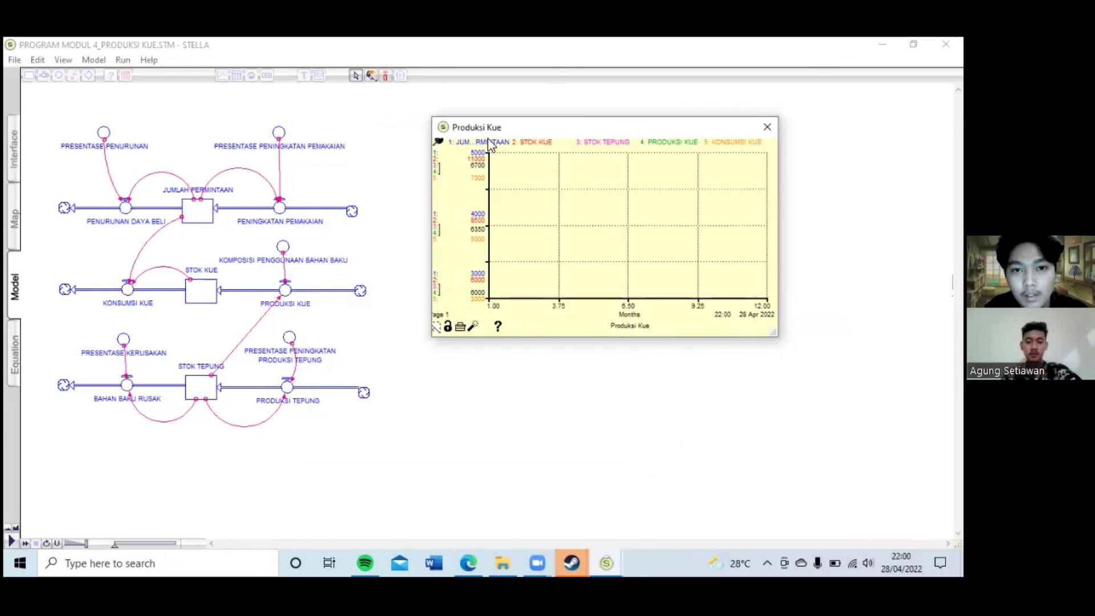
pyautogui.click(437, 142)
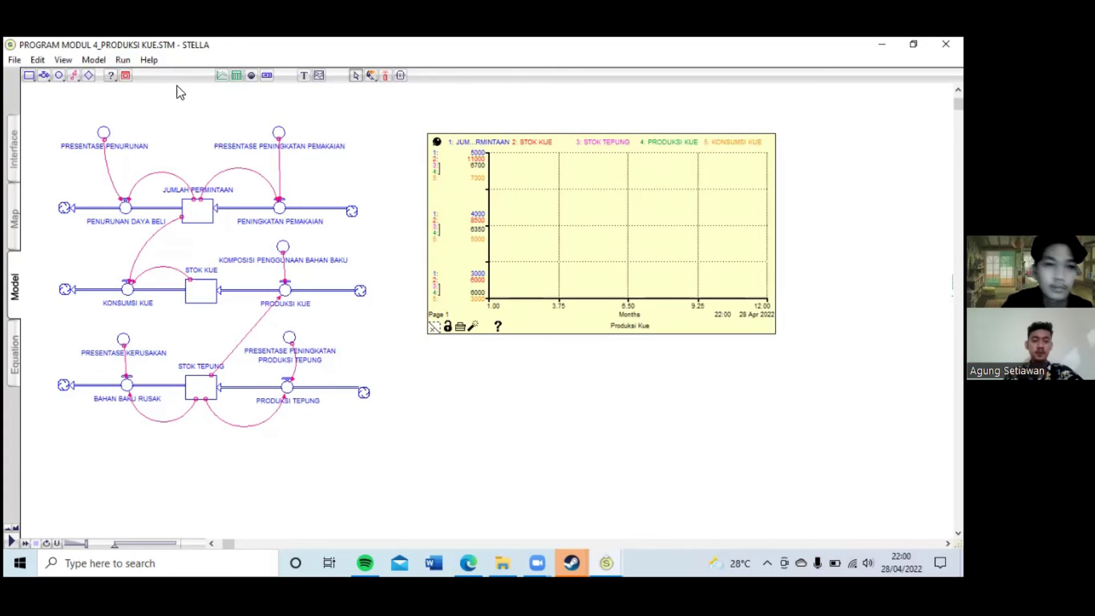
# Review and accept the simulation's run specs, and run the model to plot its results on the graph.
pyautogui.click(120, 63)
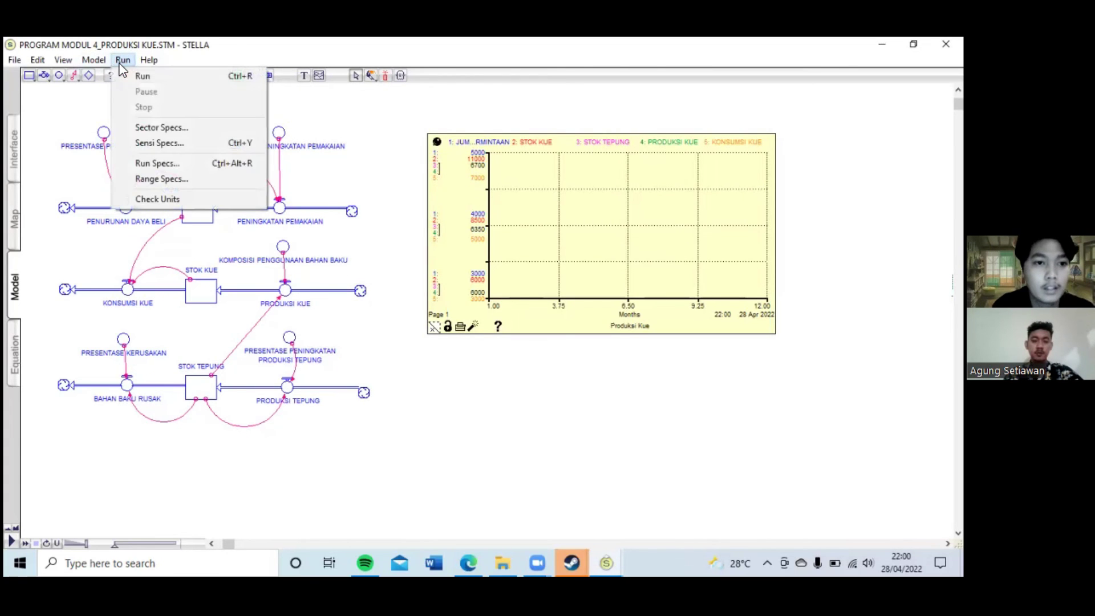
pyautogui.click(178, 163)
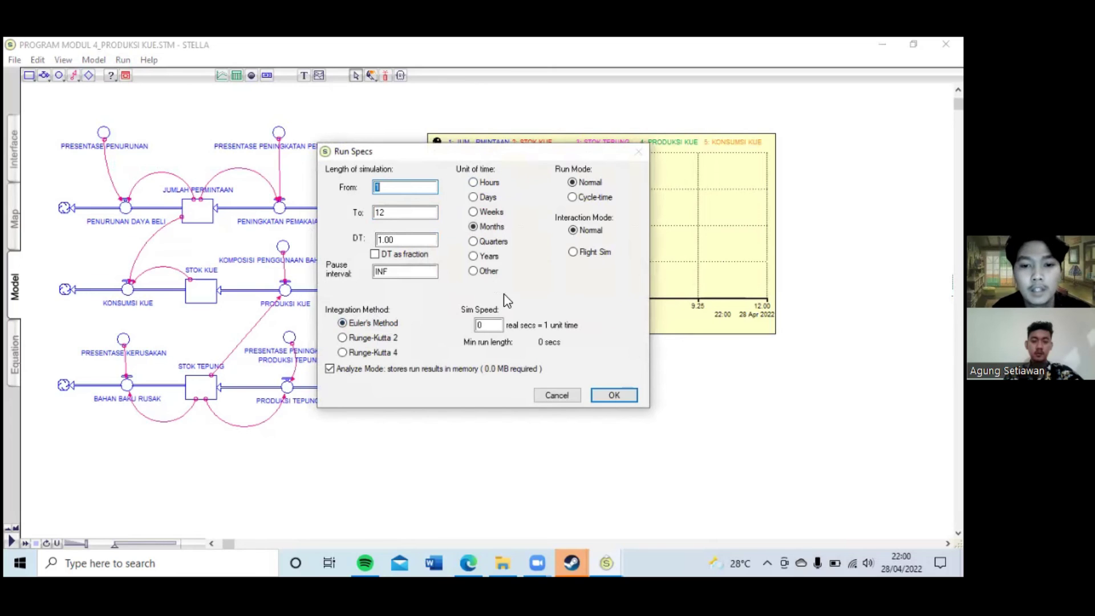
pyautogui.click(613, 395)
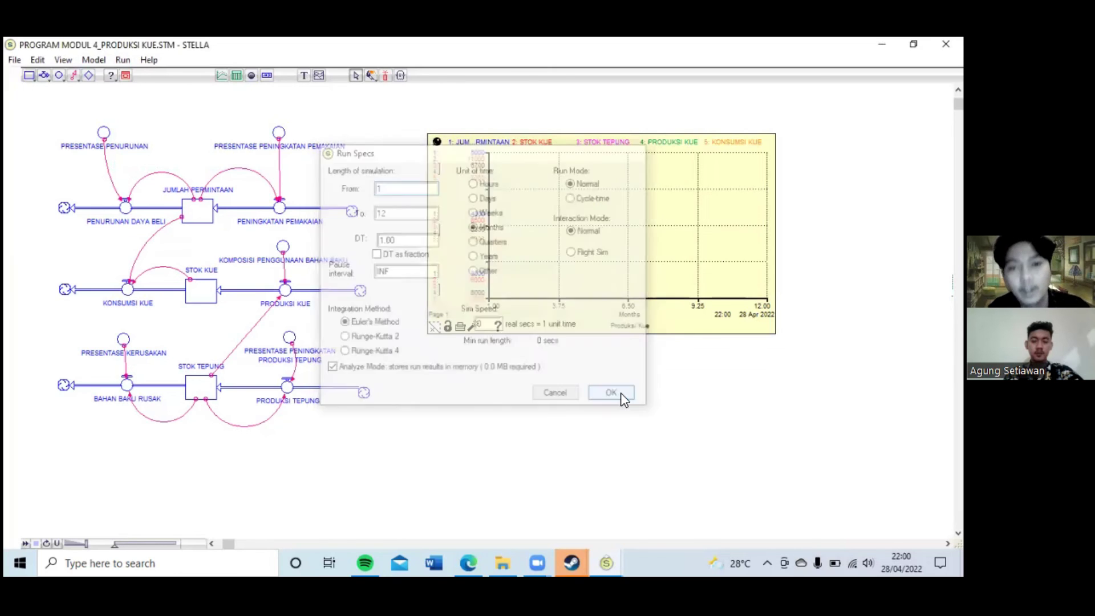
pyautogui.click(123, 60)
pyautogui.click(139, 79)
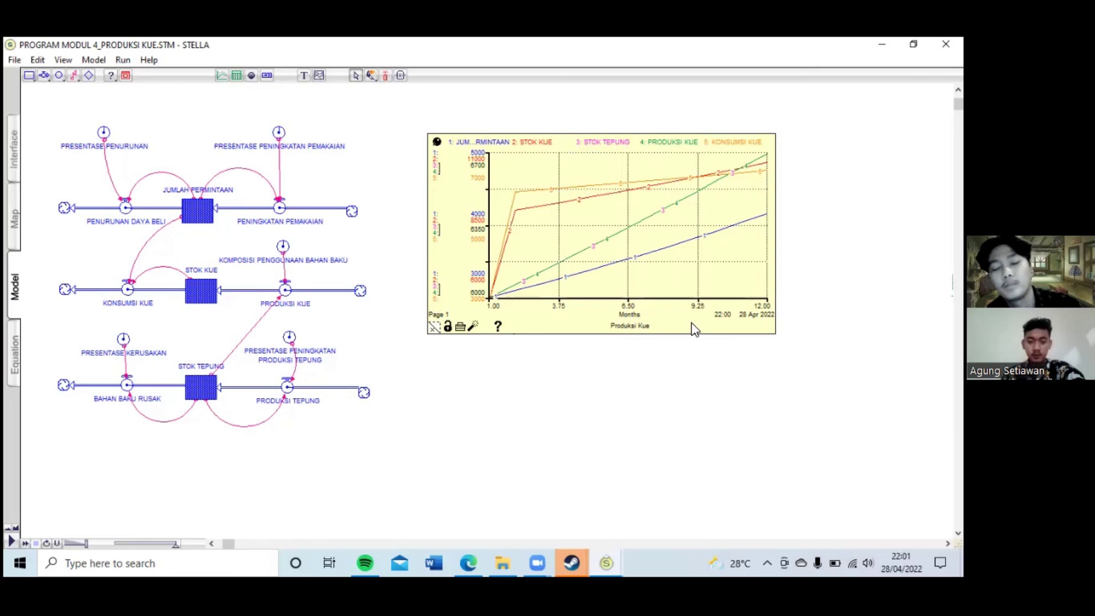
# Place a table below the Produksi Kue graph and select JUMLAH_PERMINTAAN, STOK_KUE, STOK_TEPUNG, PRODUKSI_KUE and KONSUMSI_KUE as its variables.
pyautogui.click(236, 75)
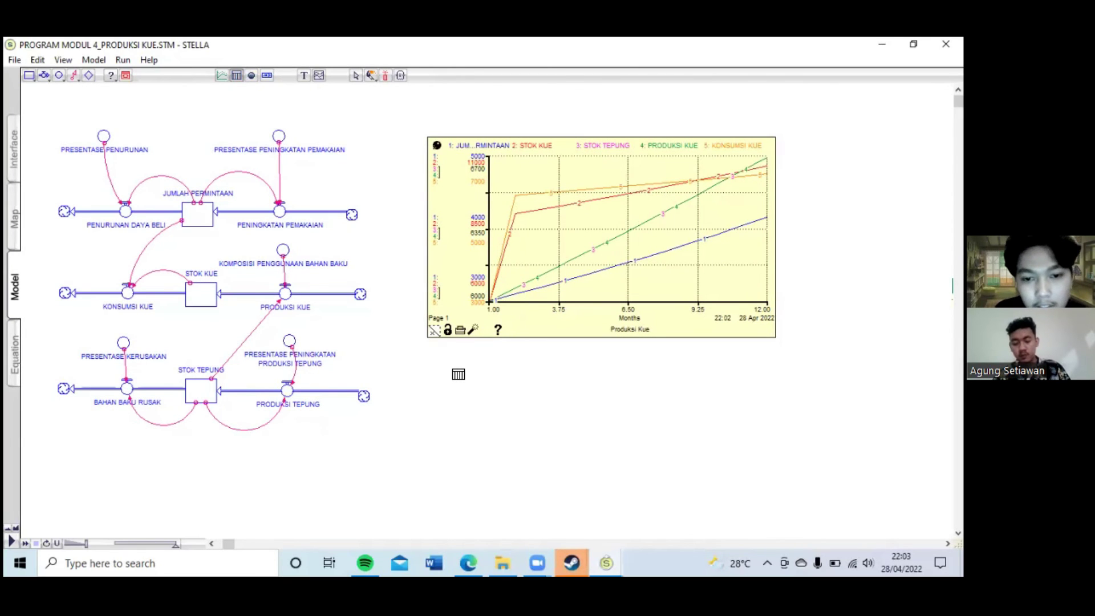
pyautogui.click(458, 374)
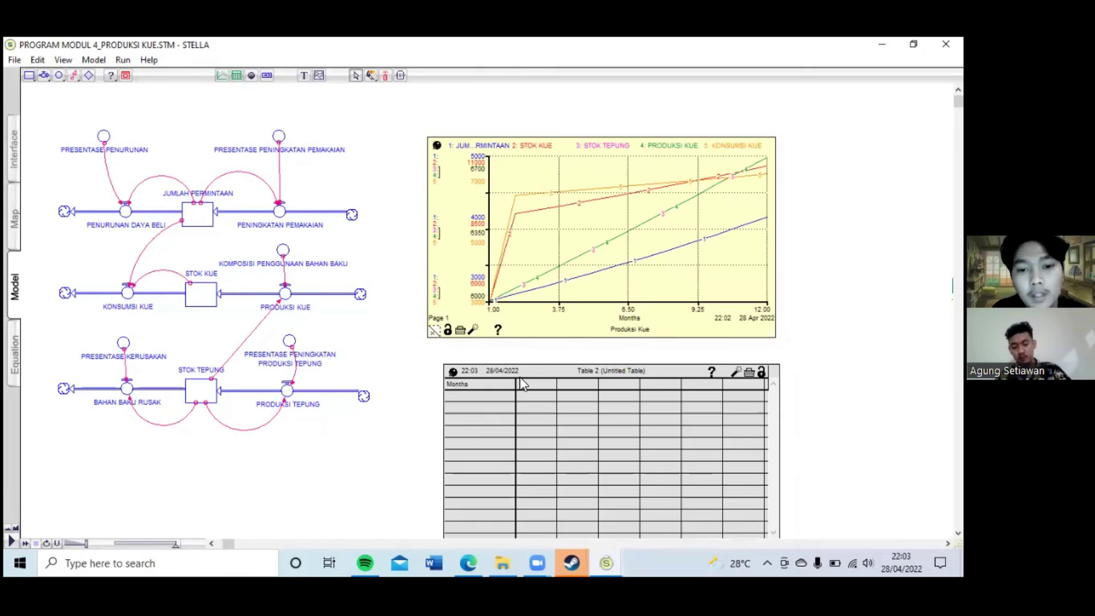
pyautogui.doubleClick(519, 371)
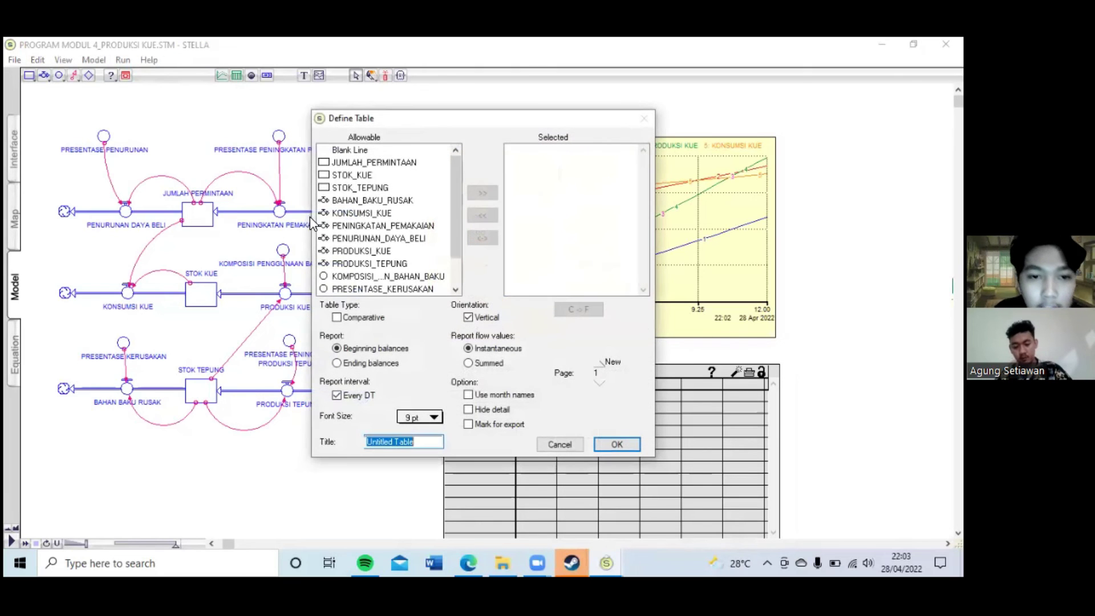
pyautogui.doubleClick(346, 164)
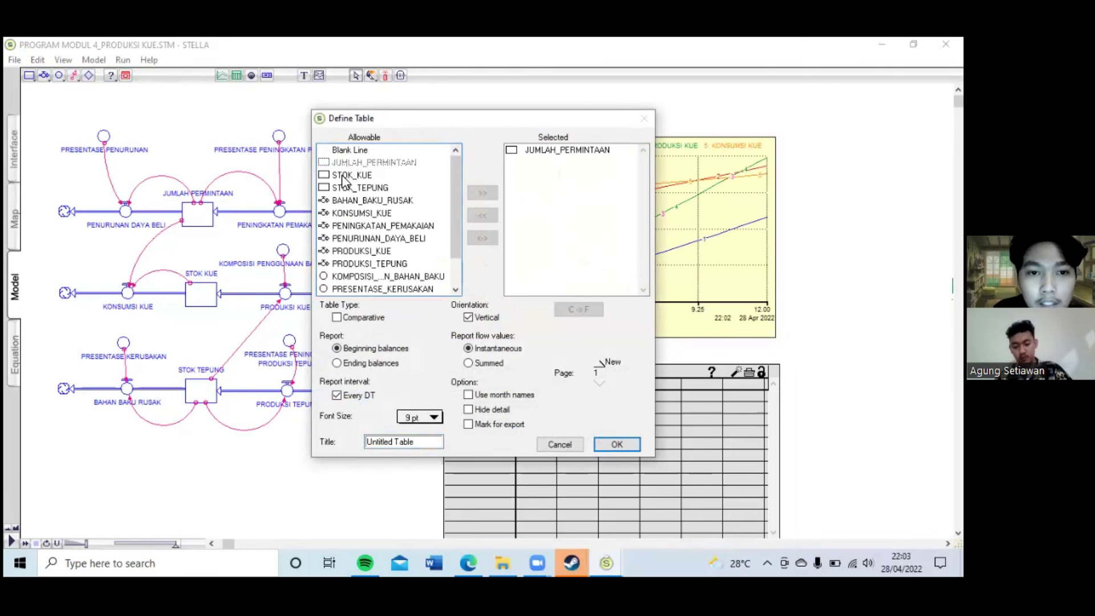
pyautogui.doubleClick(345, 175)
pyautogui.doubleClick(349, 188)
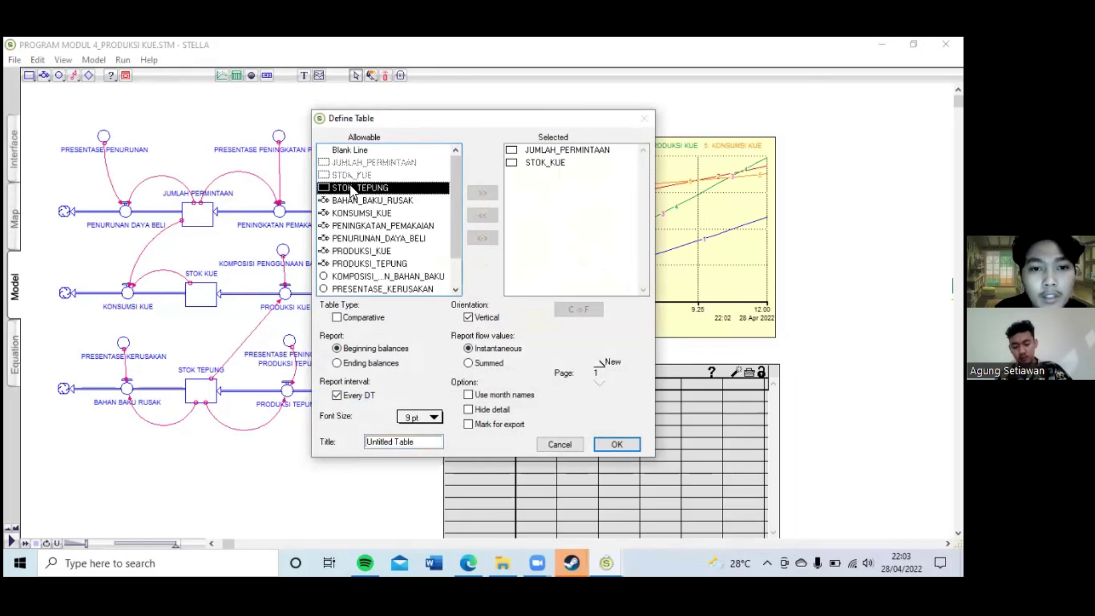
pyautogui.doubleClick(365, 251)
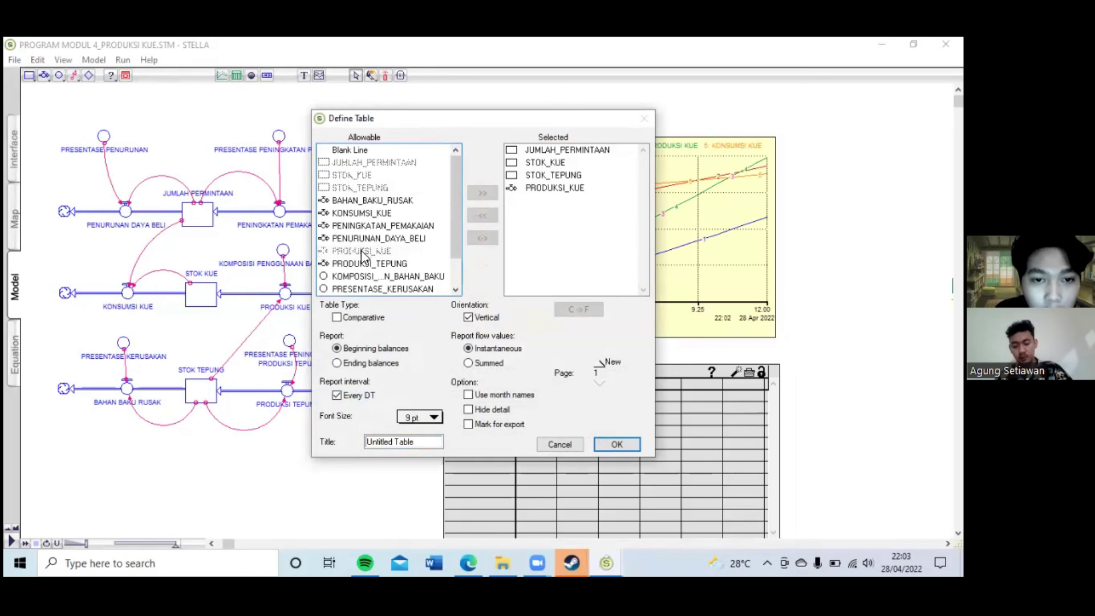
pyautogui.doubleClick(357, 214)
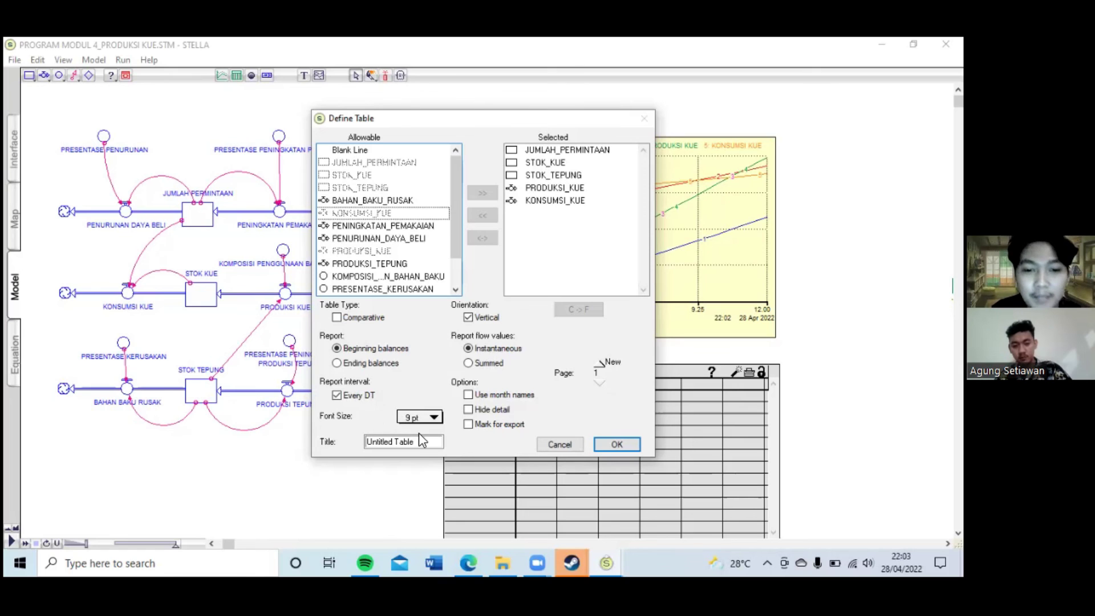
# Title the table "Produksi Kue" and run the model to fill it with the simulation results.
pyautogui.scroll(-1, 422, 440)
pyautogui.moveTo(422, 441); pyautogui.dragTo(351, 440)
pyautogui.write('Pro')
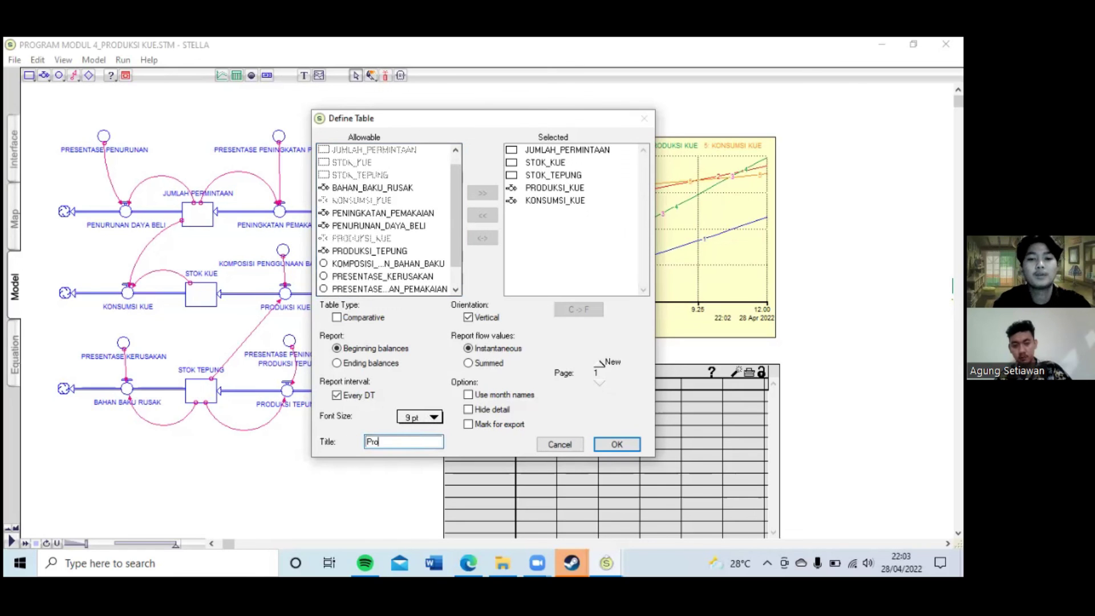
pyautogui.write('duksi Kue')
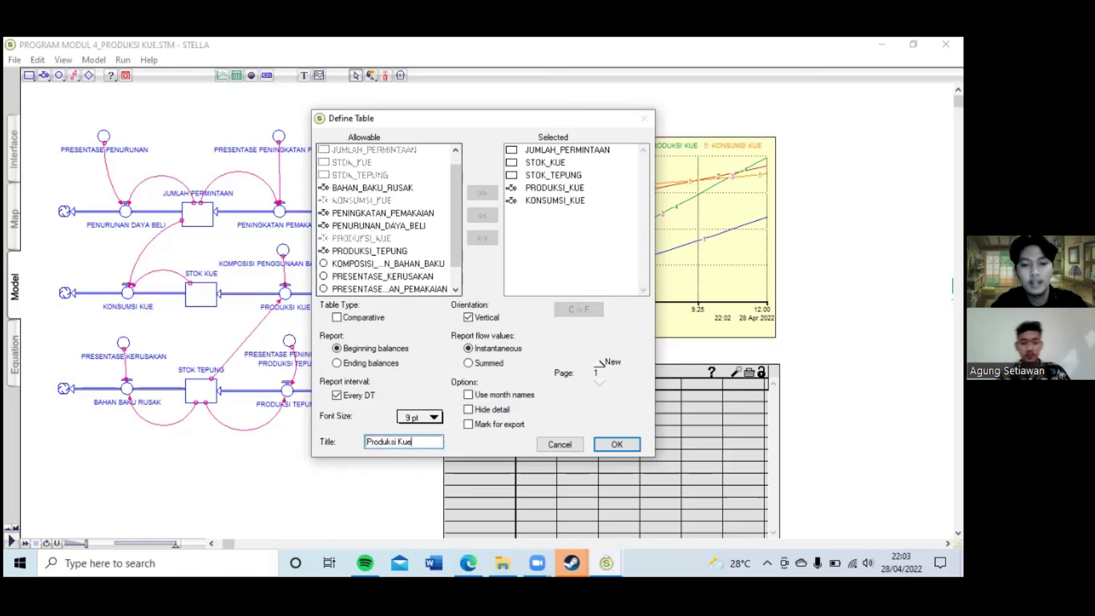
pyautogui.click(622, 445)
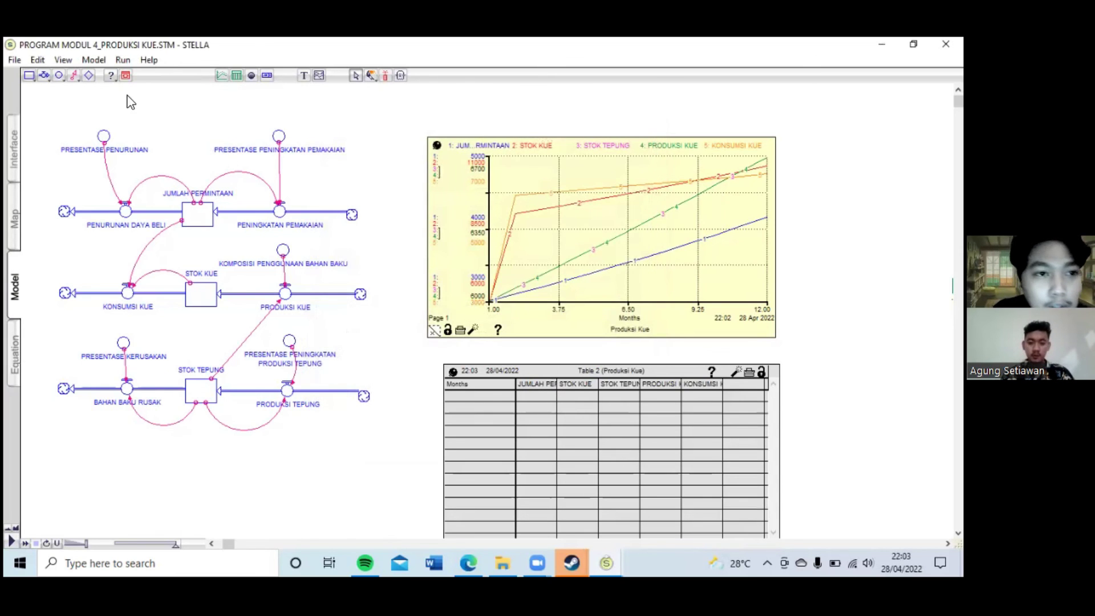
pyautogui.click(116, 63)
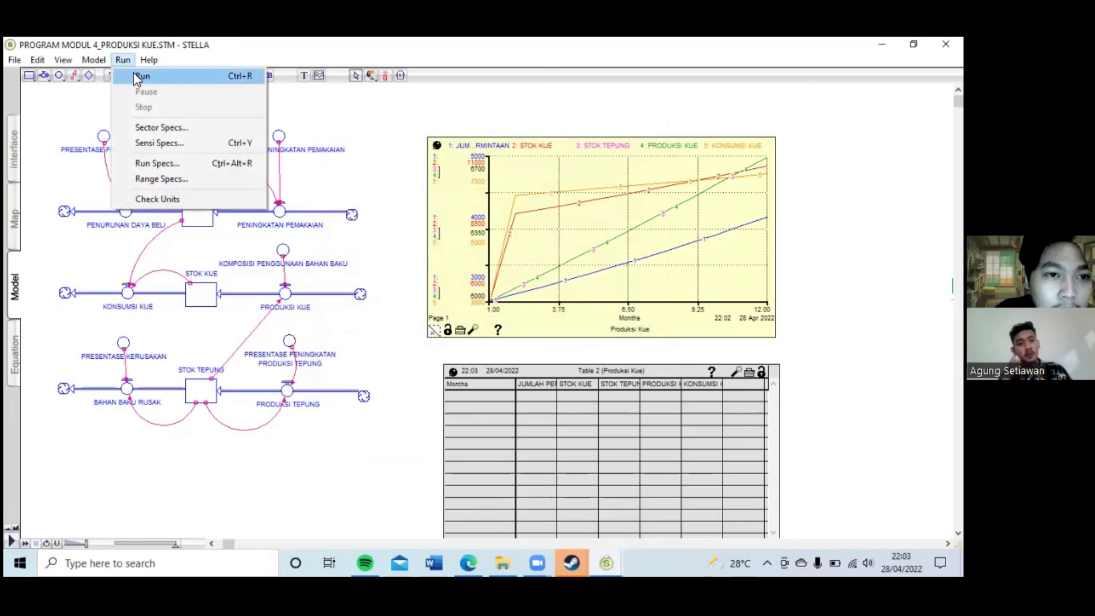
pyautogui.click(136, 78)
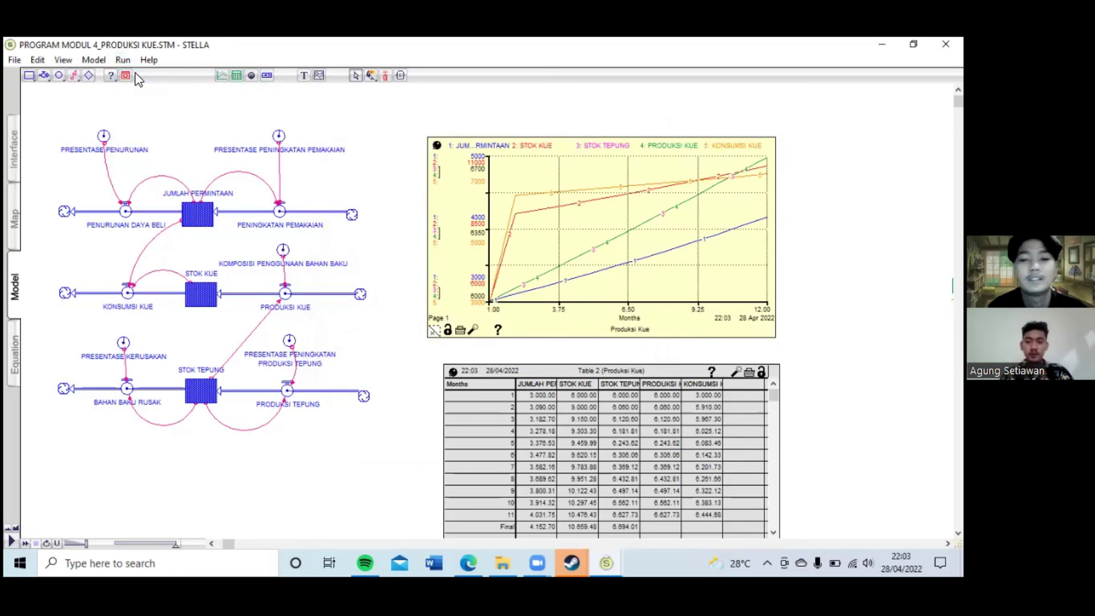